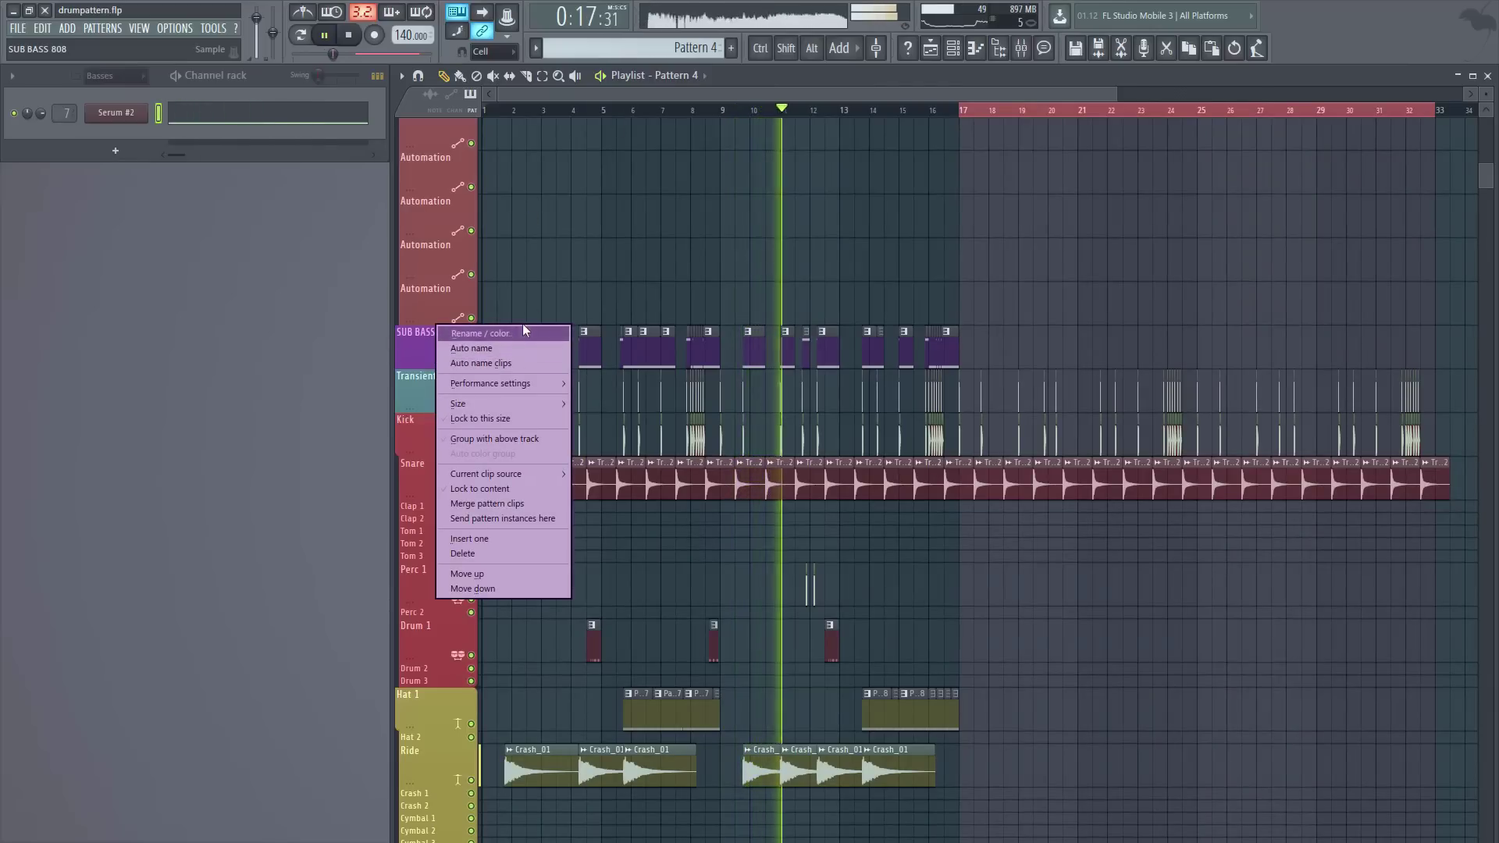
- Rename the SUB BASS 808 playlist track to "808 BASS" and stop playback
click(480, 333)
click(446, 313)
key(Home)
key(Delete)
key(Delete)
key(Delete)
key(Delete)
key(Delete)
key(Delete)
key(Delete)
key(Delete)
key(Delete)
key(End)
text(BASS)
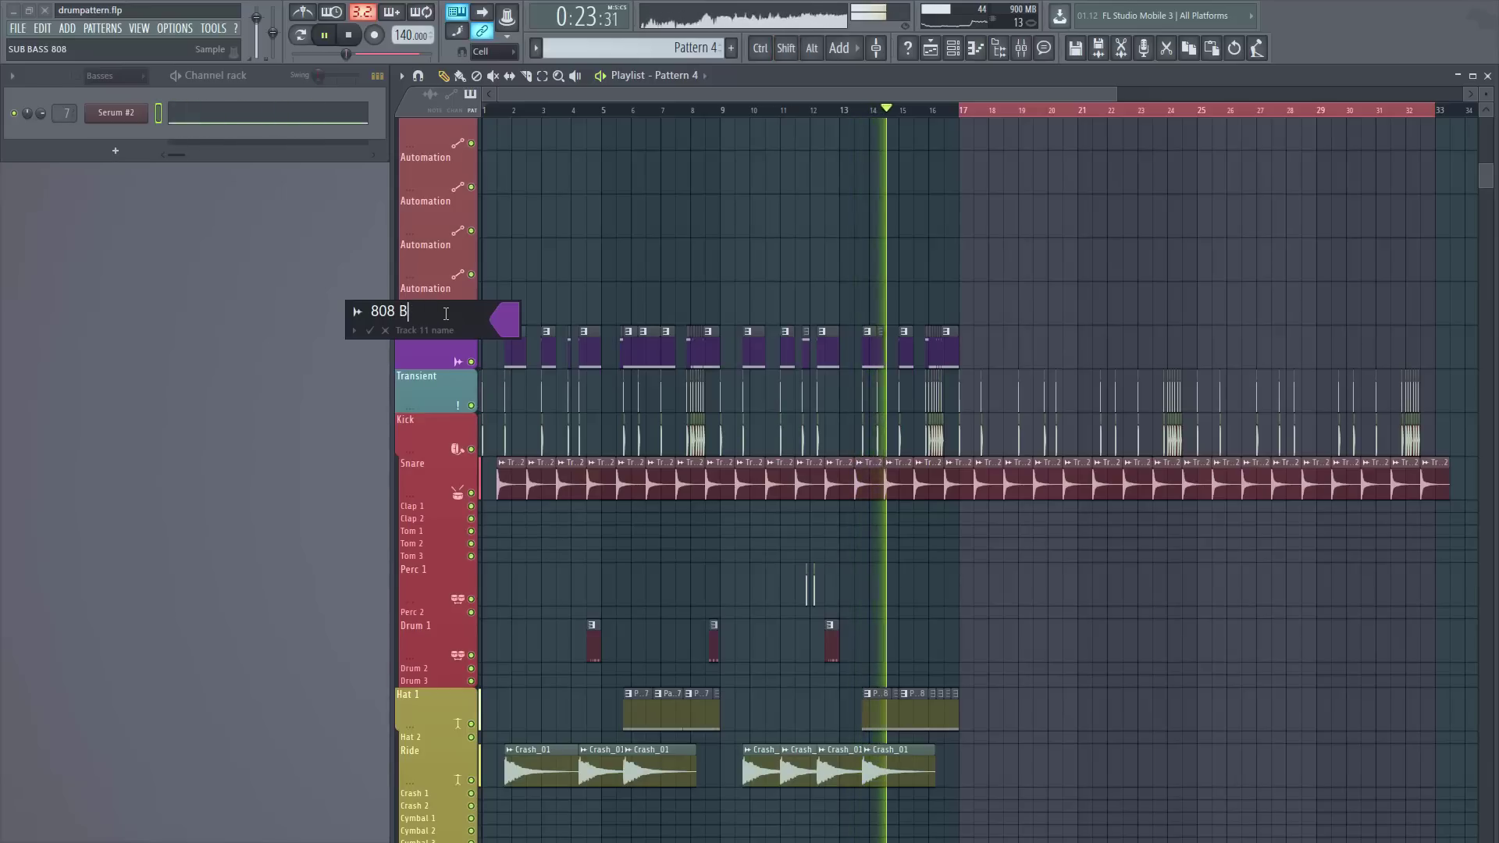
key(BackSpace)
key(BackSpace)
key(BackSpace)
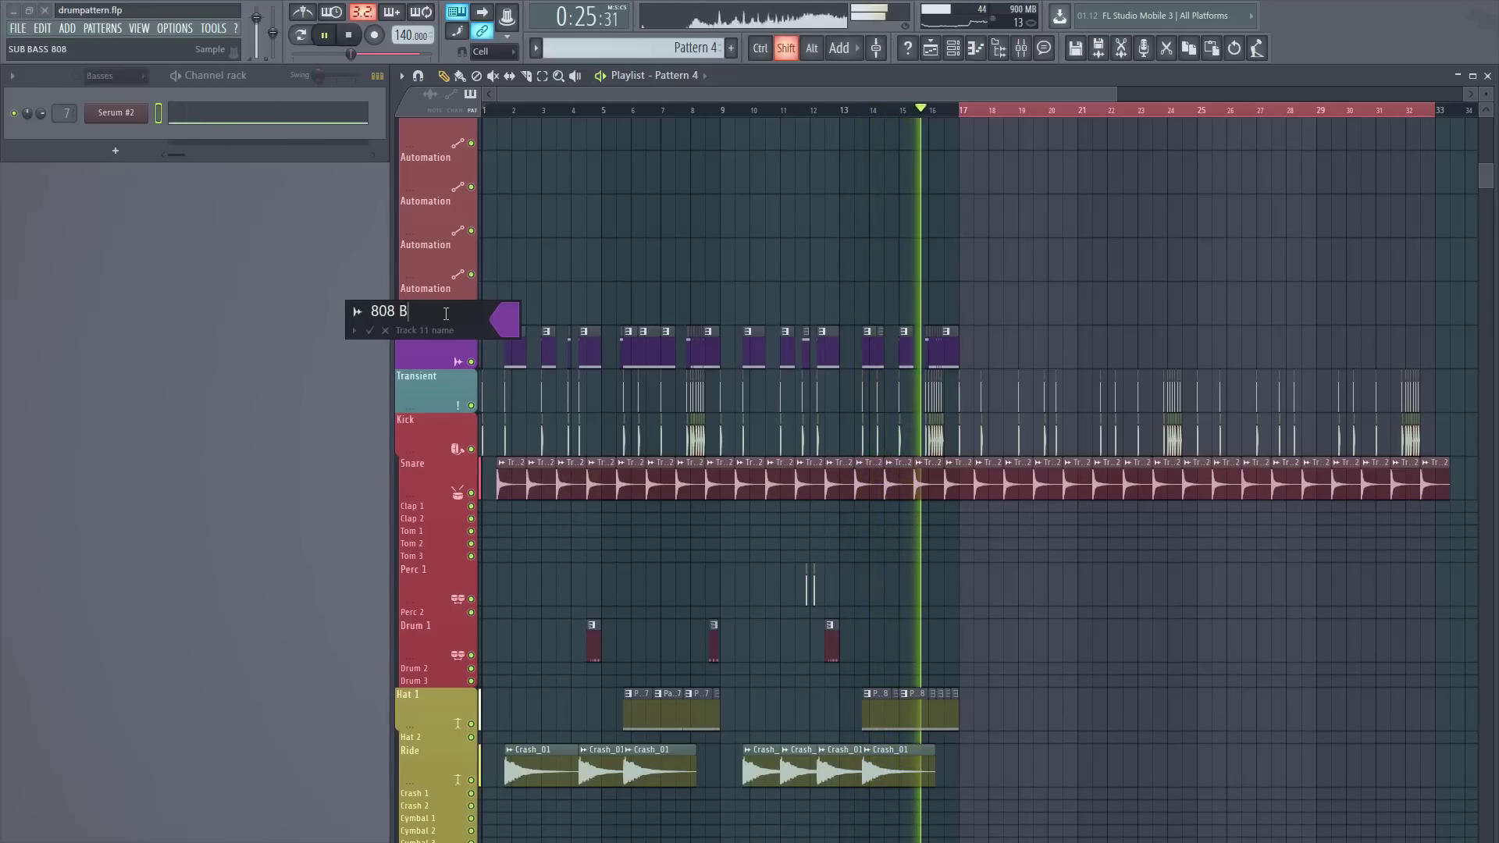
text(ASS)
key(Return)
key(space)
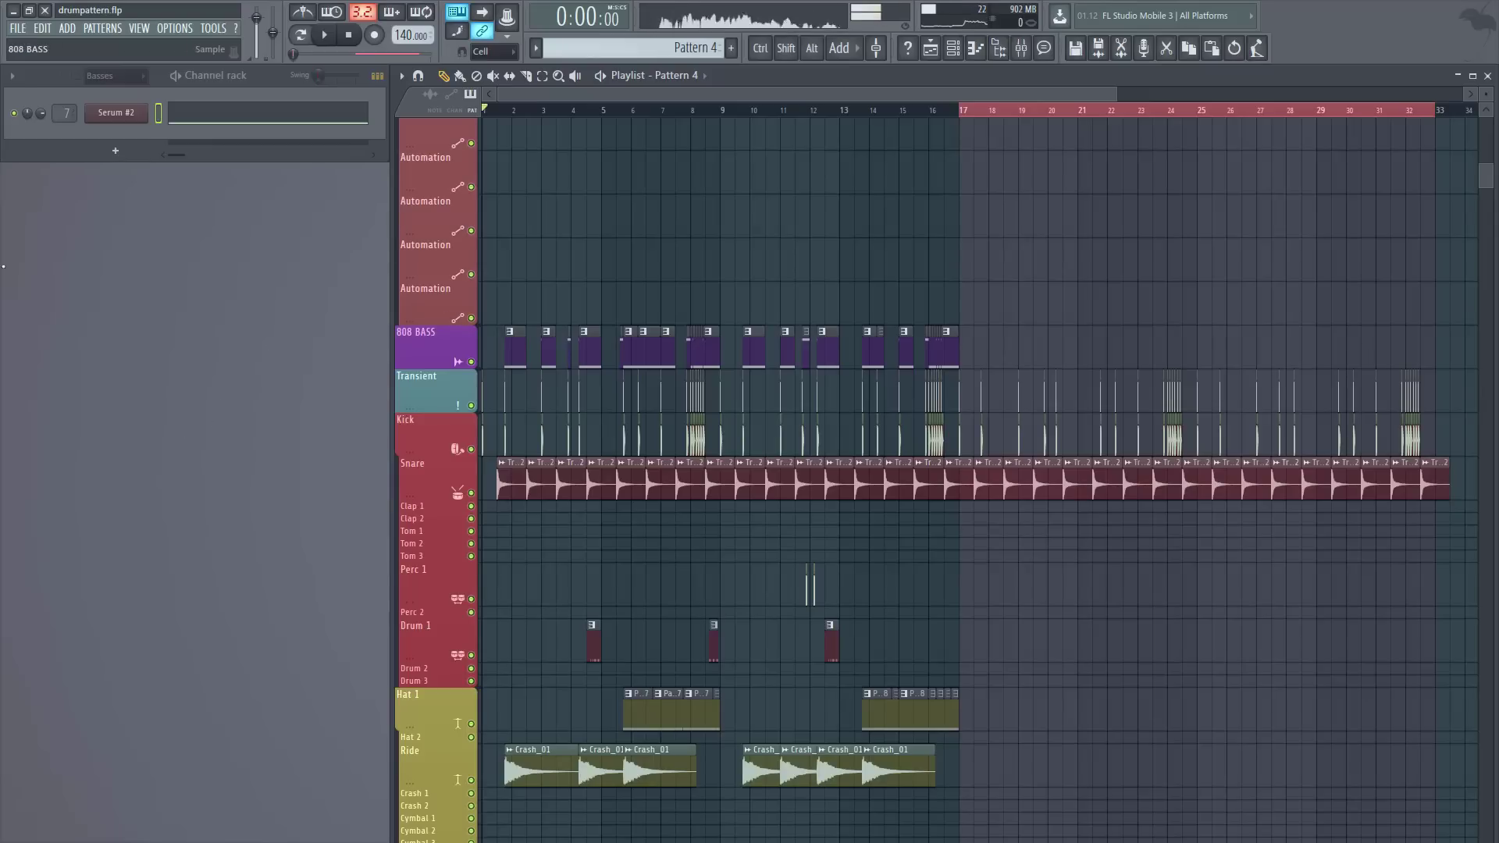
- Open the Serum #2 synth and examine its oscillator, low-pass filter and FX compressor settings
click(119, 119)
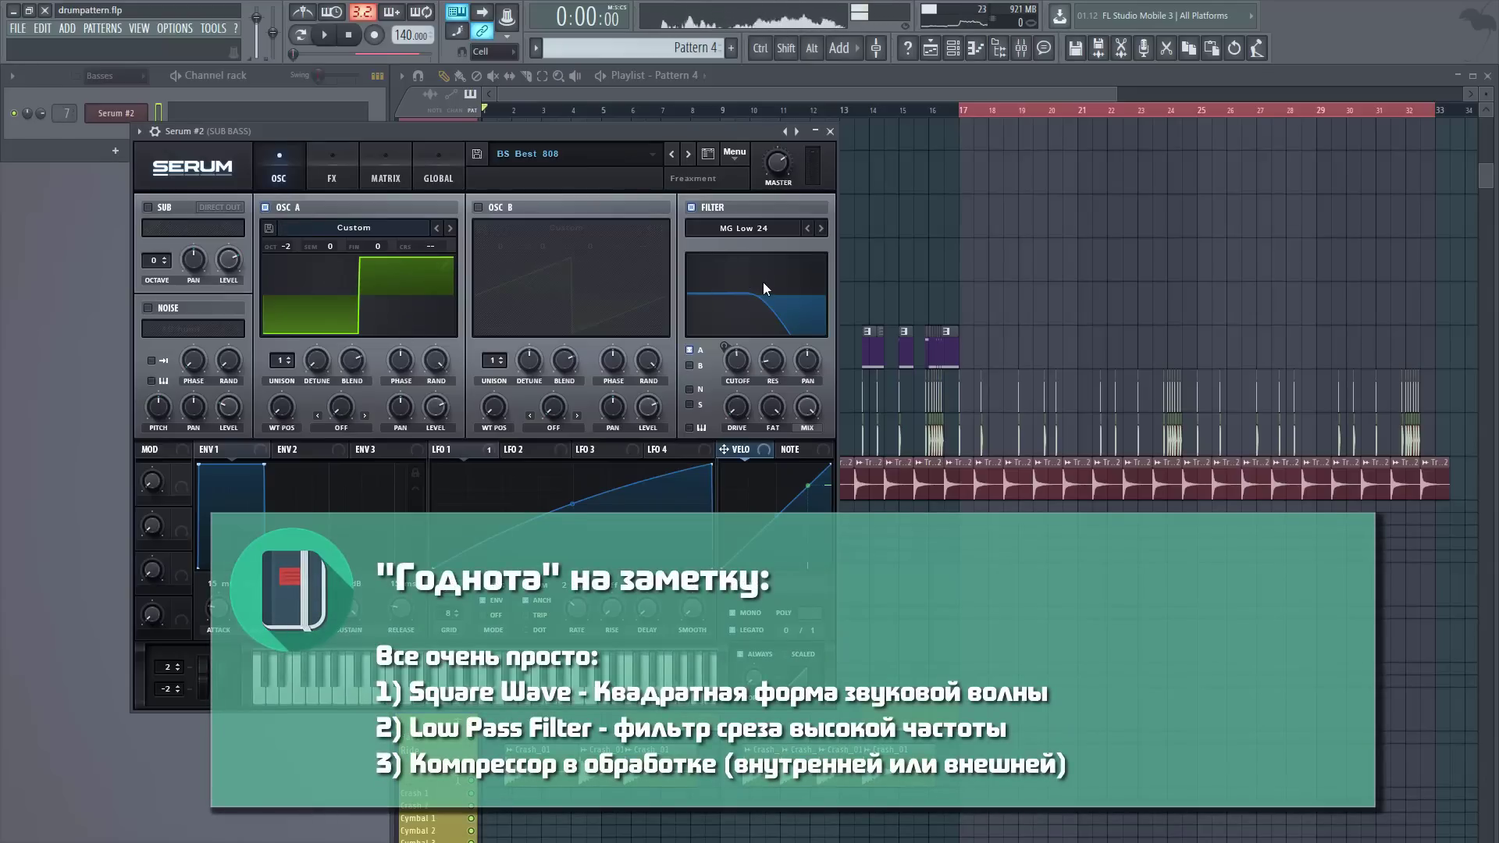
click(332, 174)
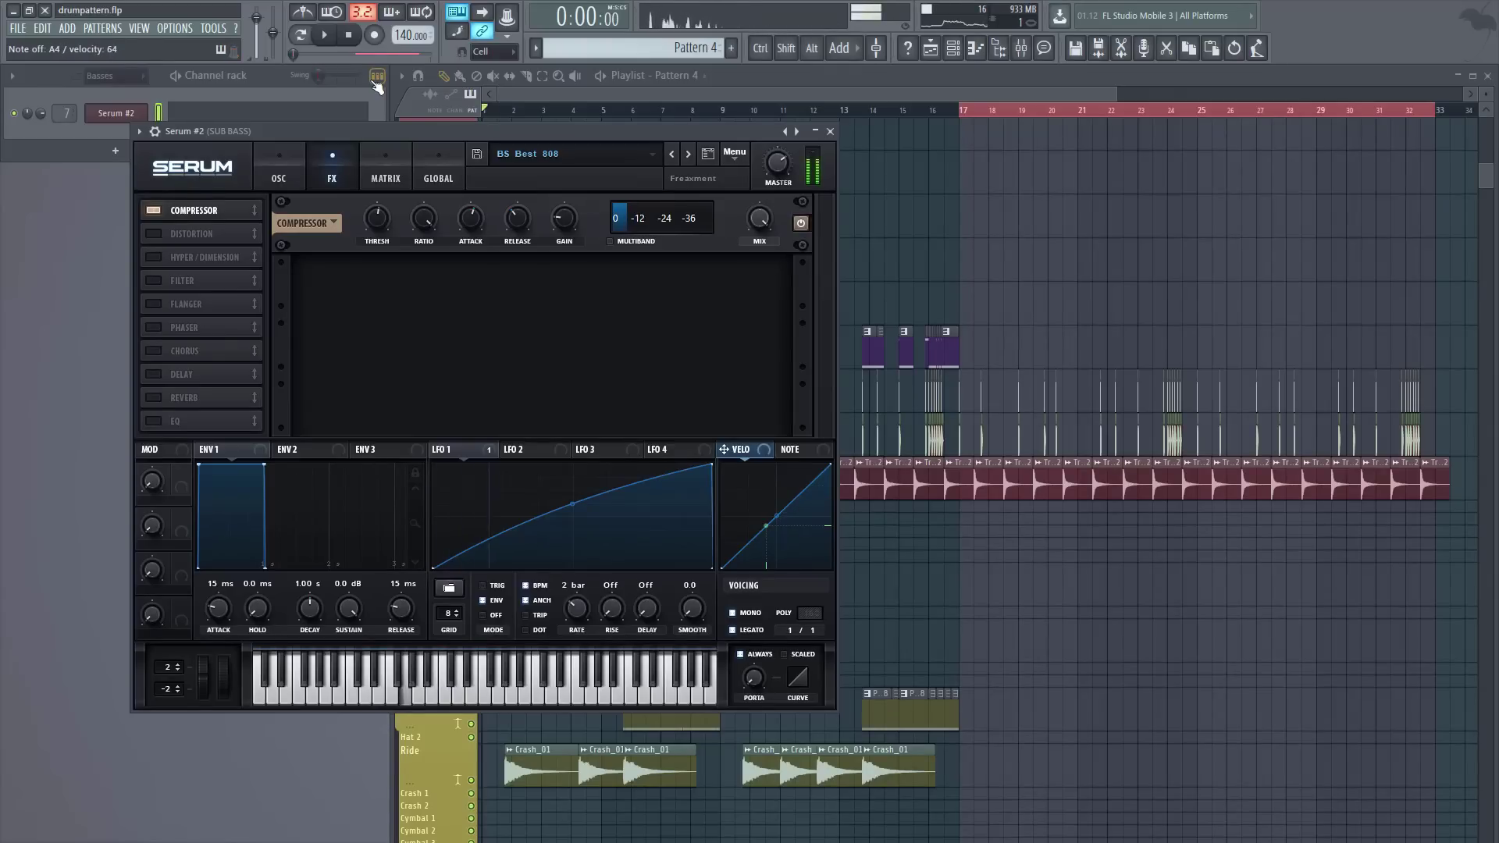
- Enable the iZotope Ozone 7 Exciter and Fruity parametric EQ 2 on the SUB BASS mixer track, viewing their settings
click(377, 78)
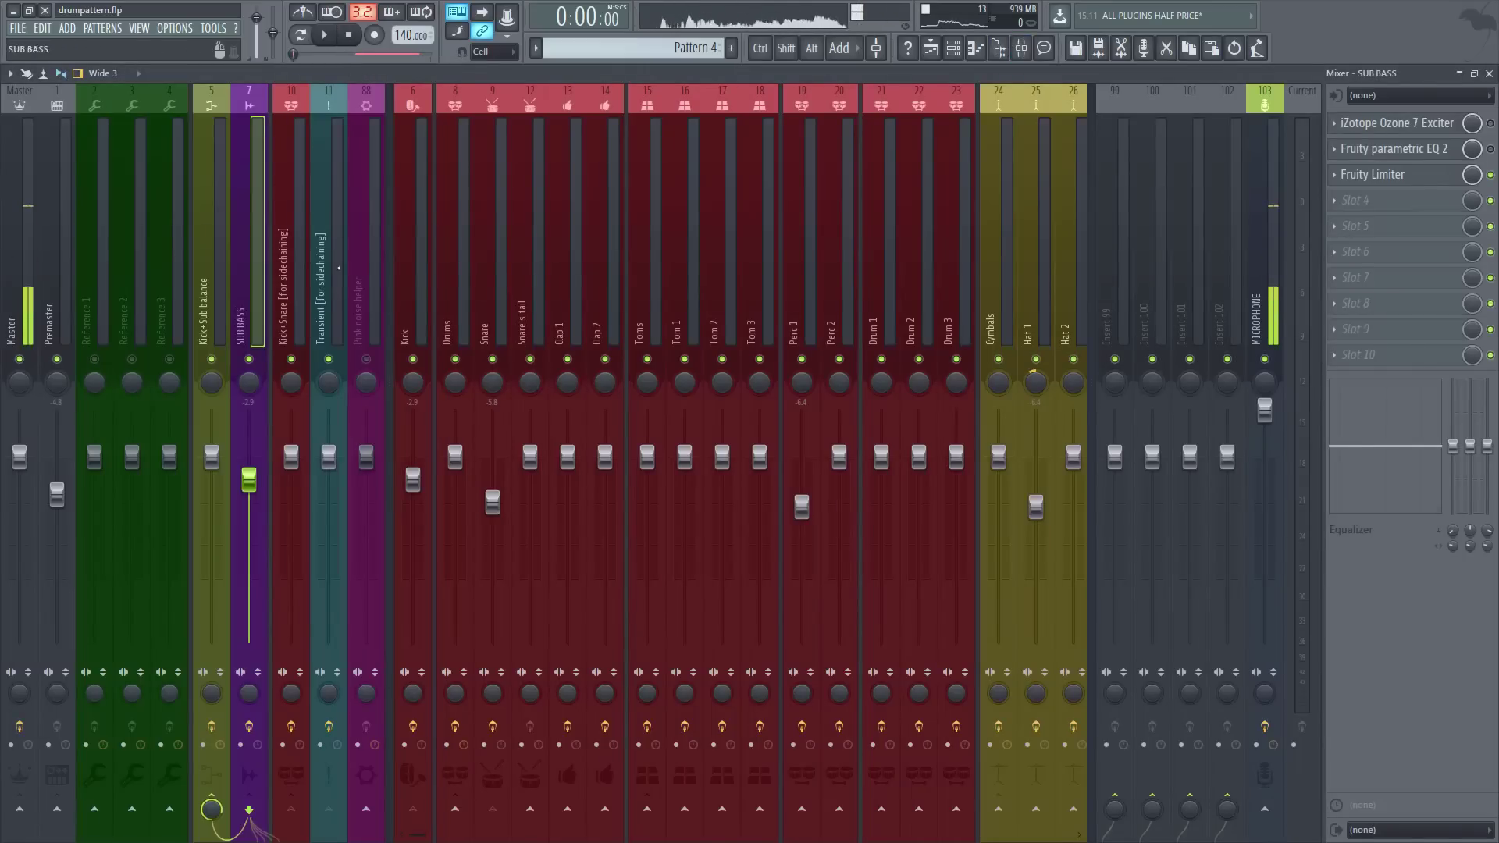
click(1440, 124)
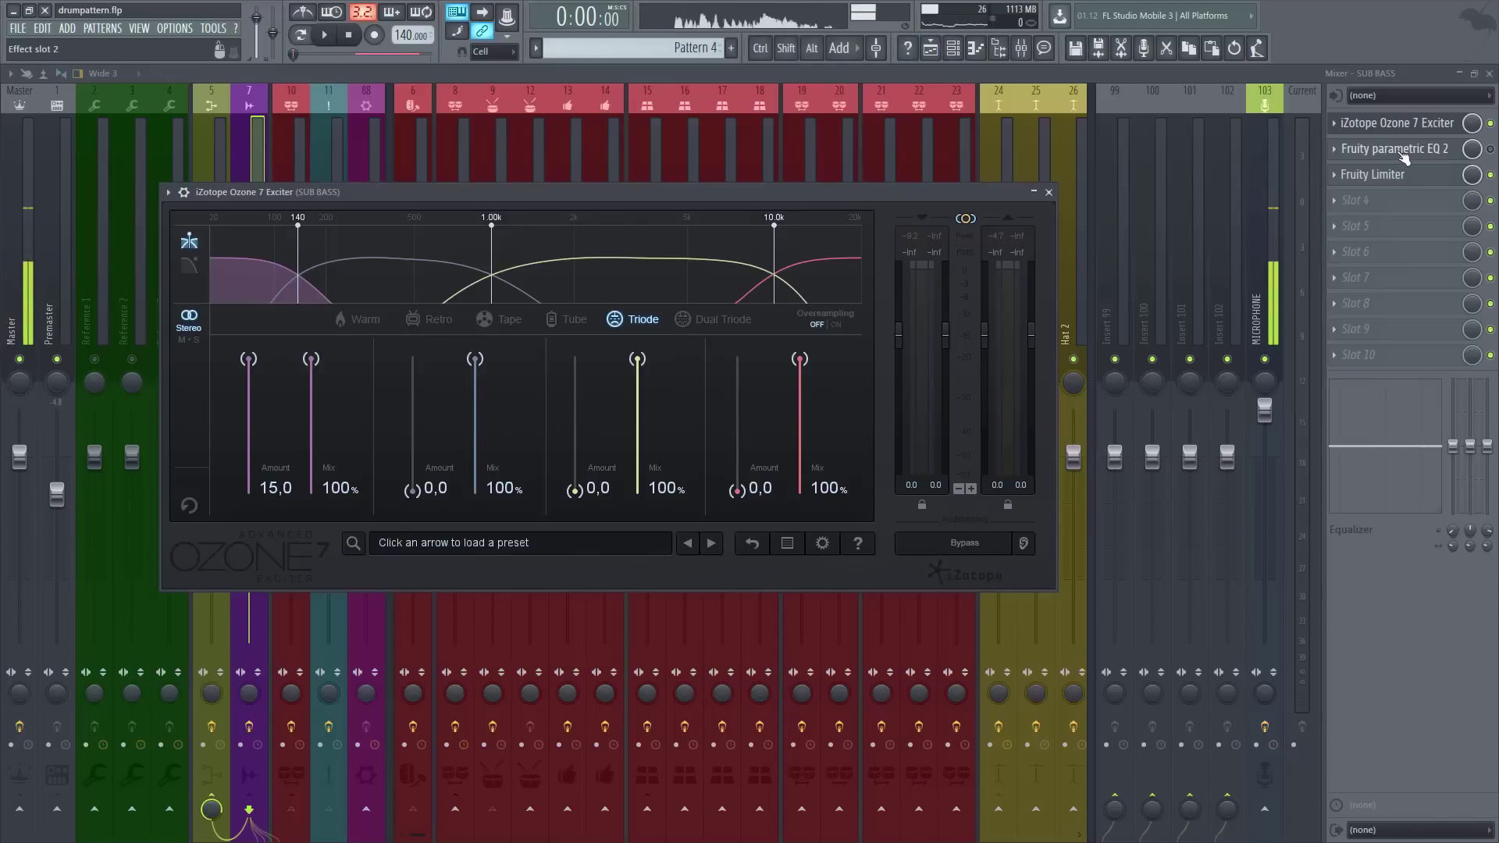
click(1402, 150)
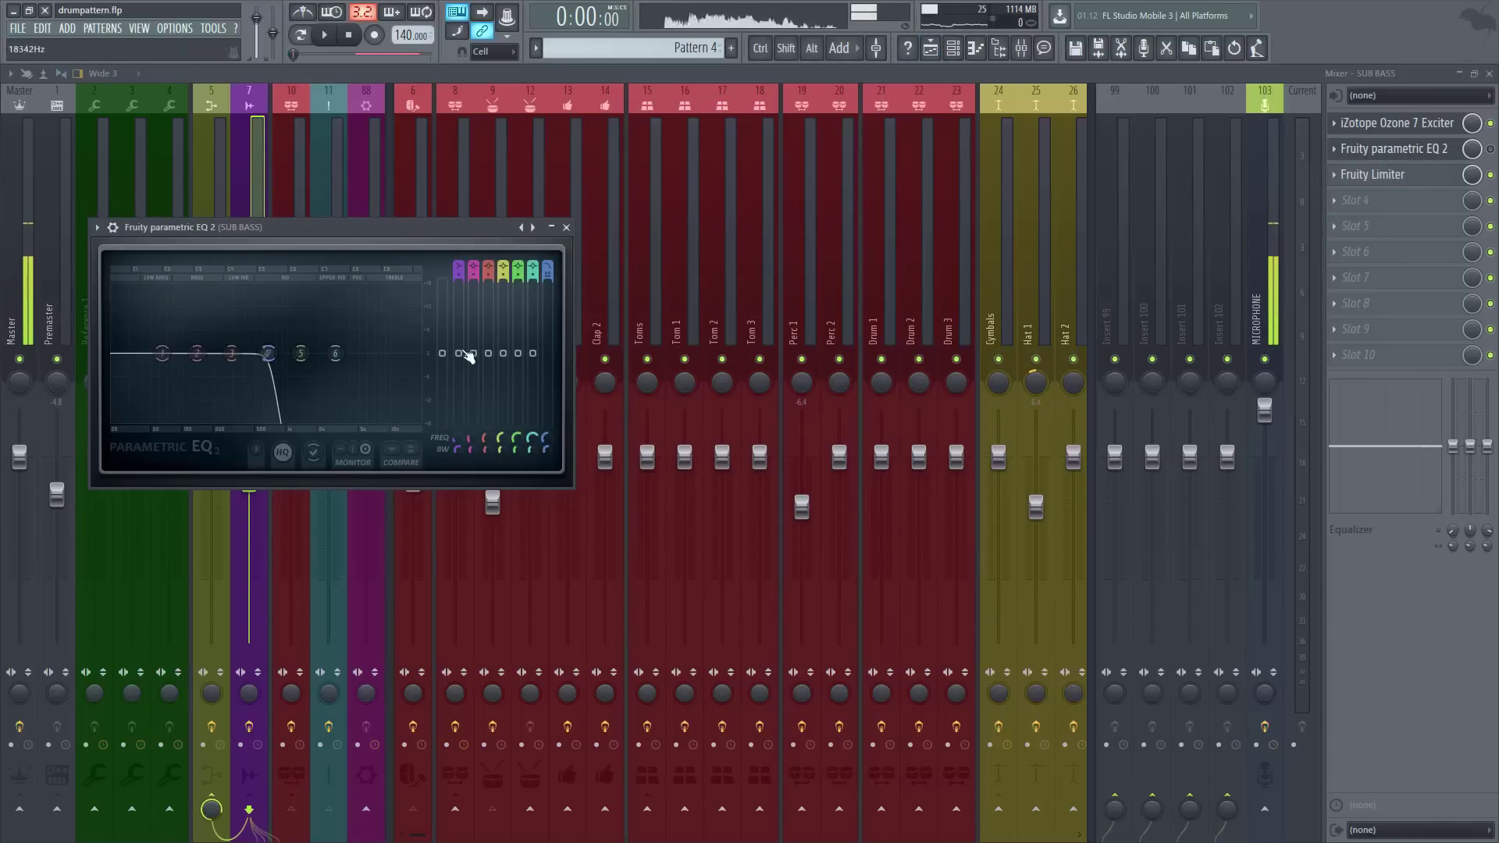
click(1491, 149)
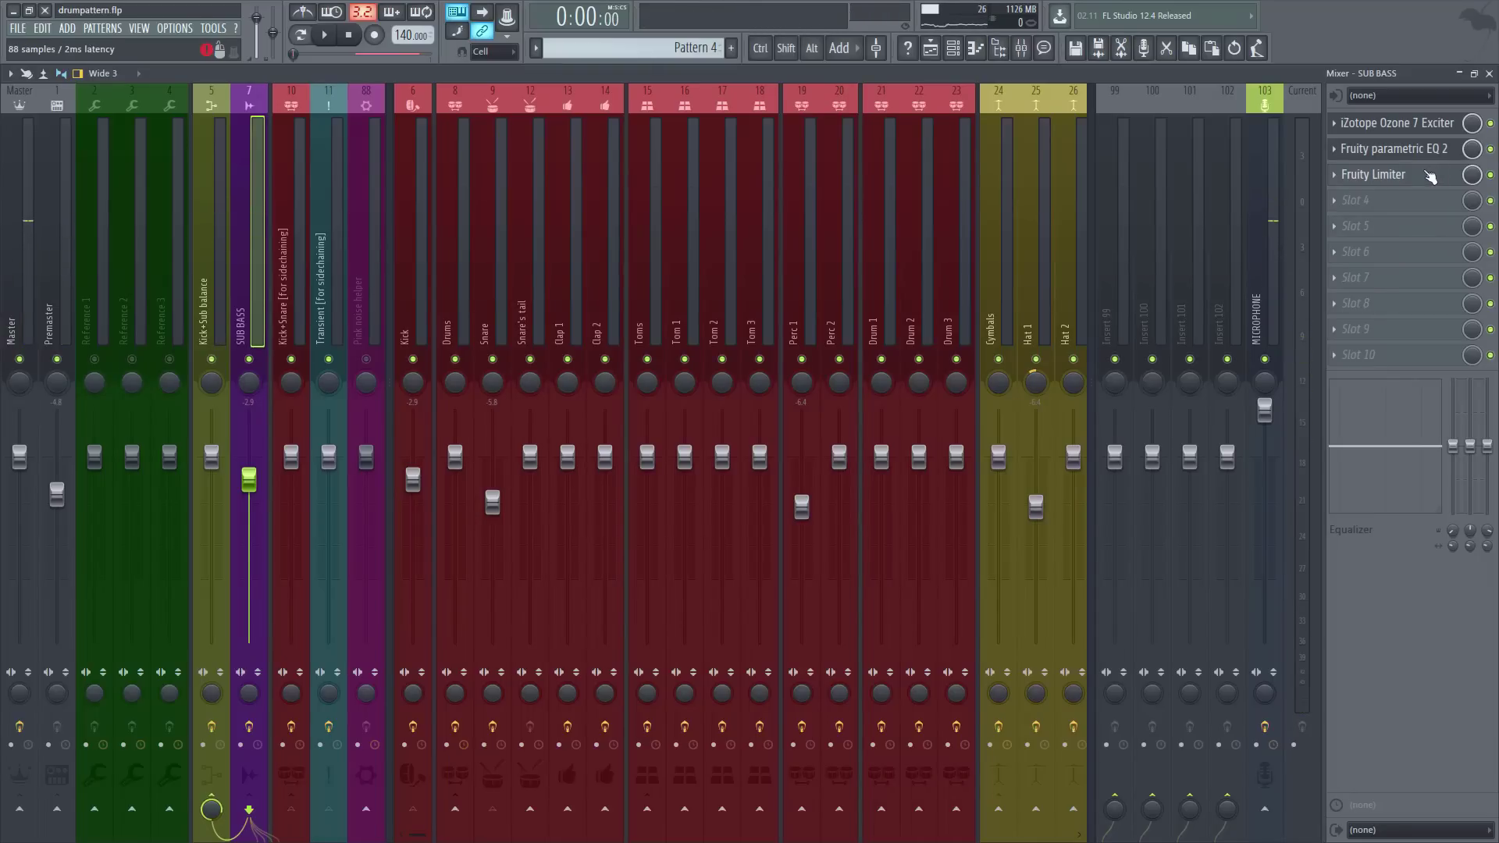
- Open the SUB BASS track's Fruity Limiter beside the playlist, play the song to examine how it compresses the bass, and close it
click(1429, 175)
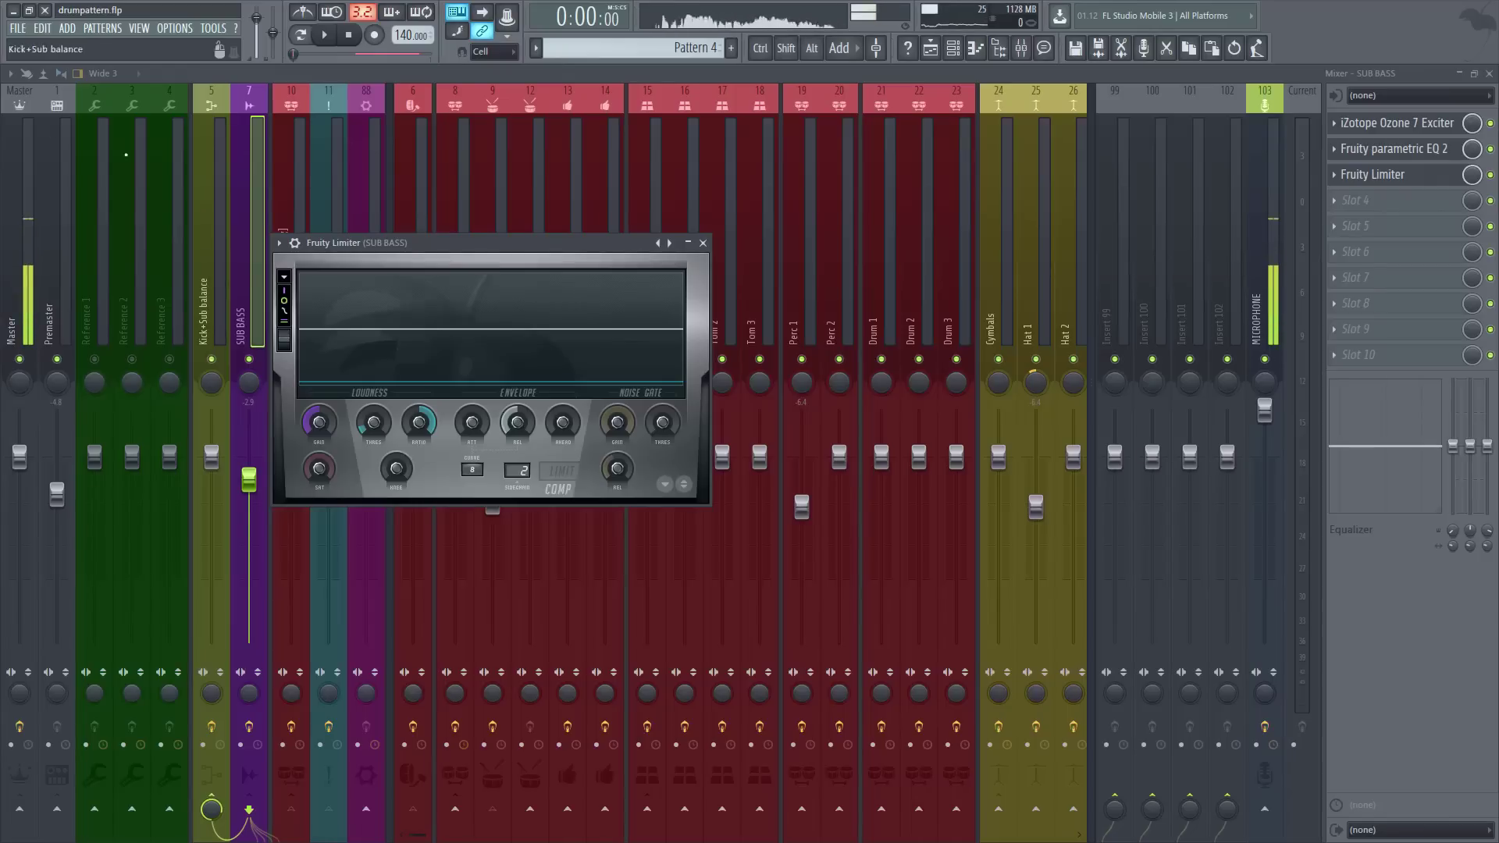
key(F5)
drag(558, 242, 307, 231)
drag(271, 298, 242, 298)
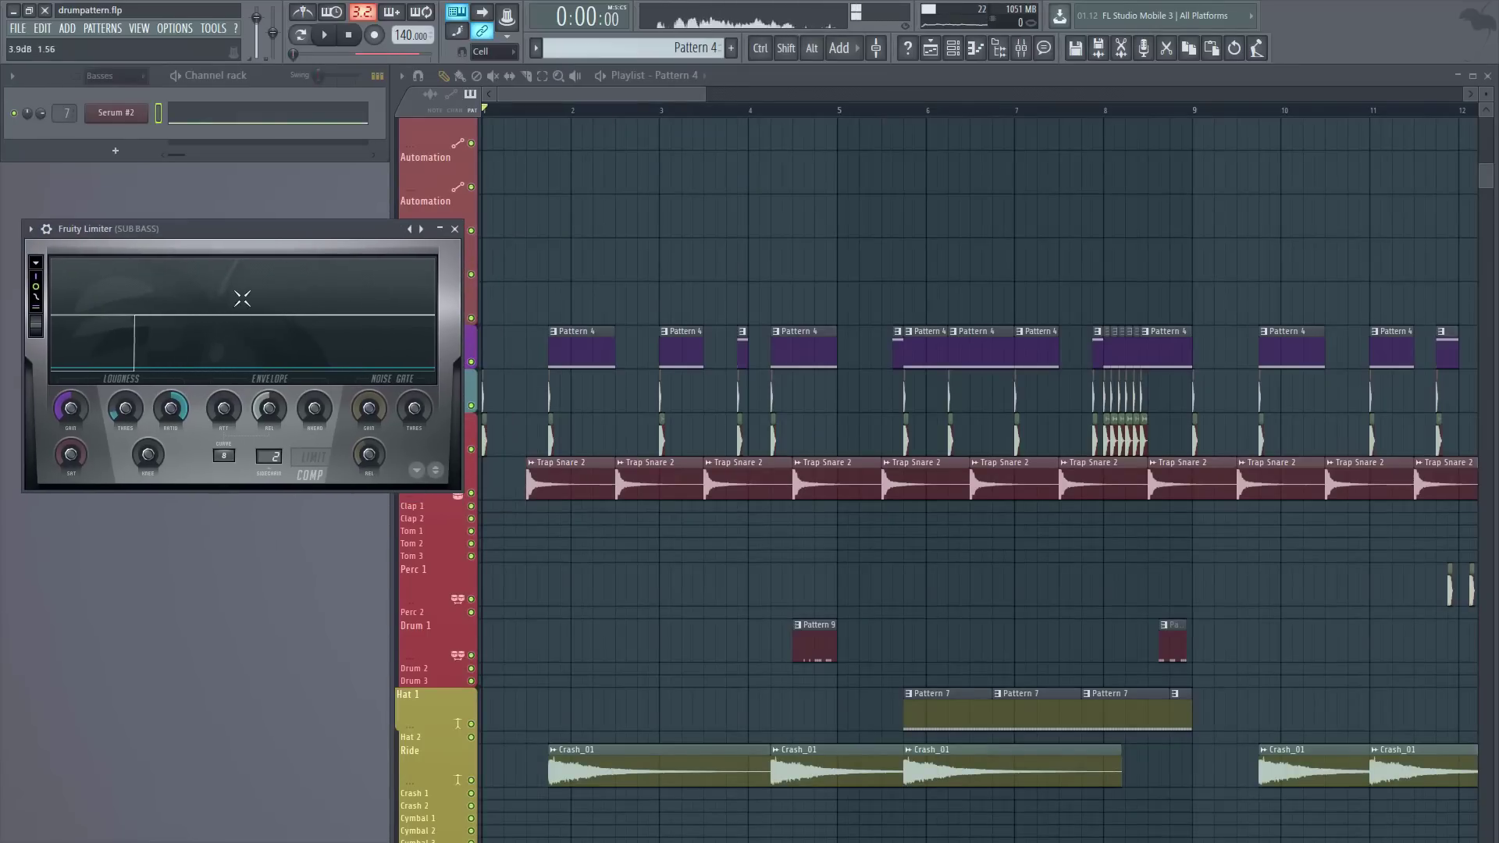
drag(283, 236, 314, 243)
key(space)
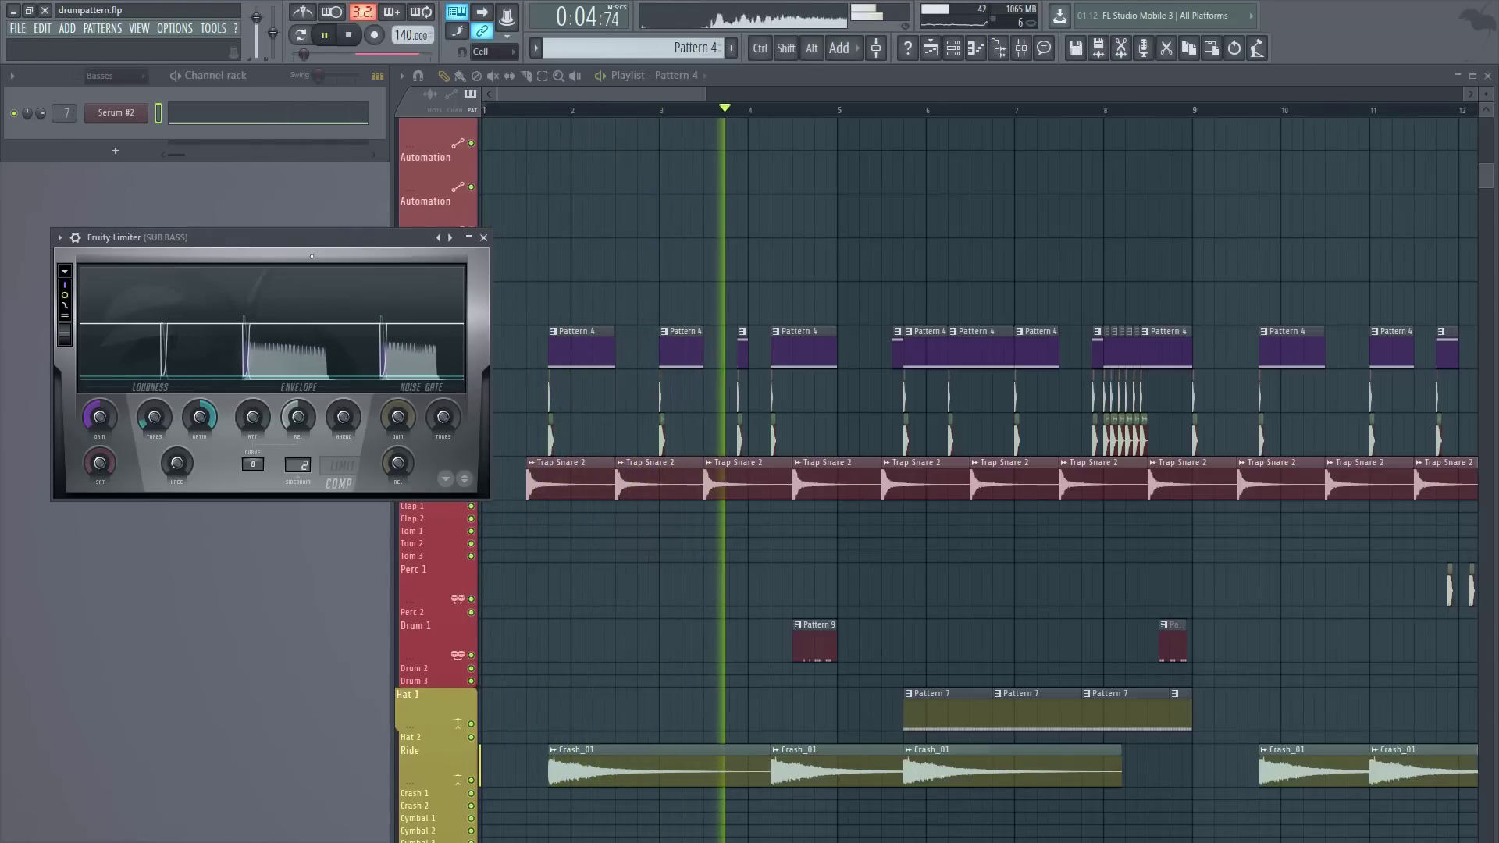
drag(235, 238, 341, 266)
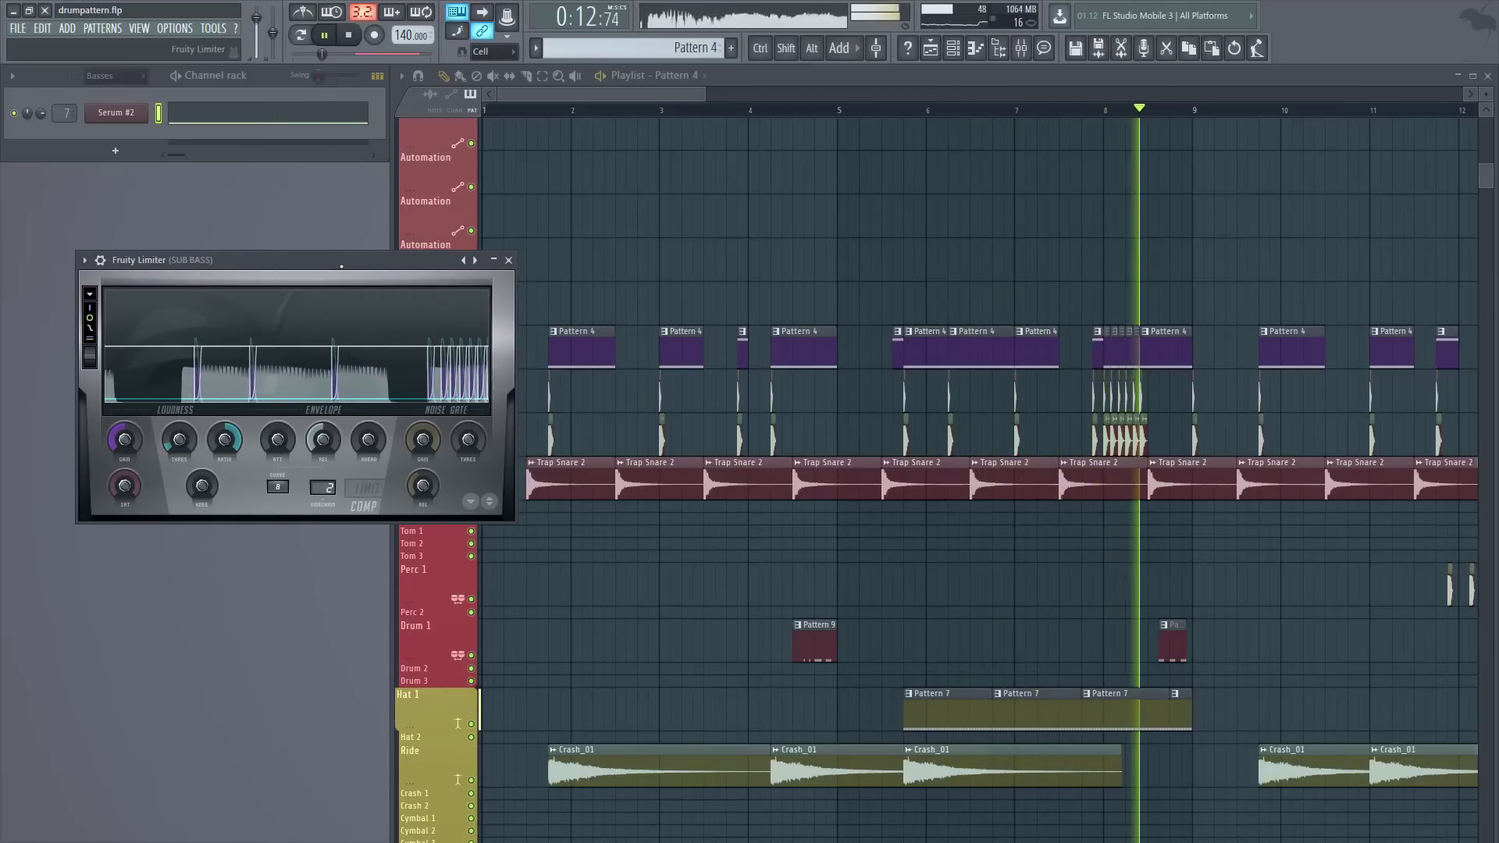
drag(341, 266, 364, 232)
key(space)
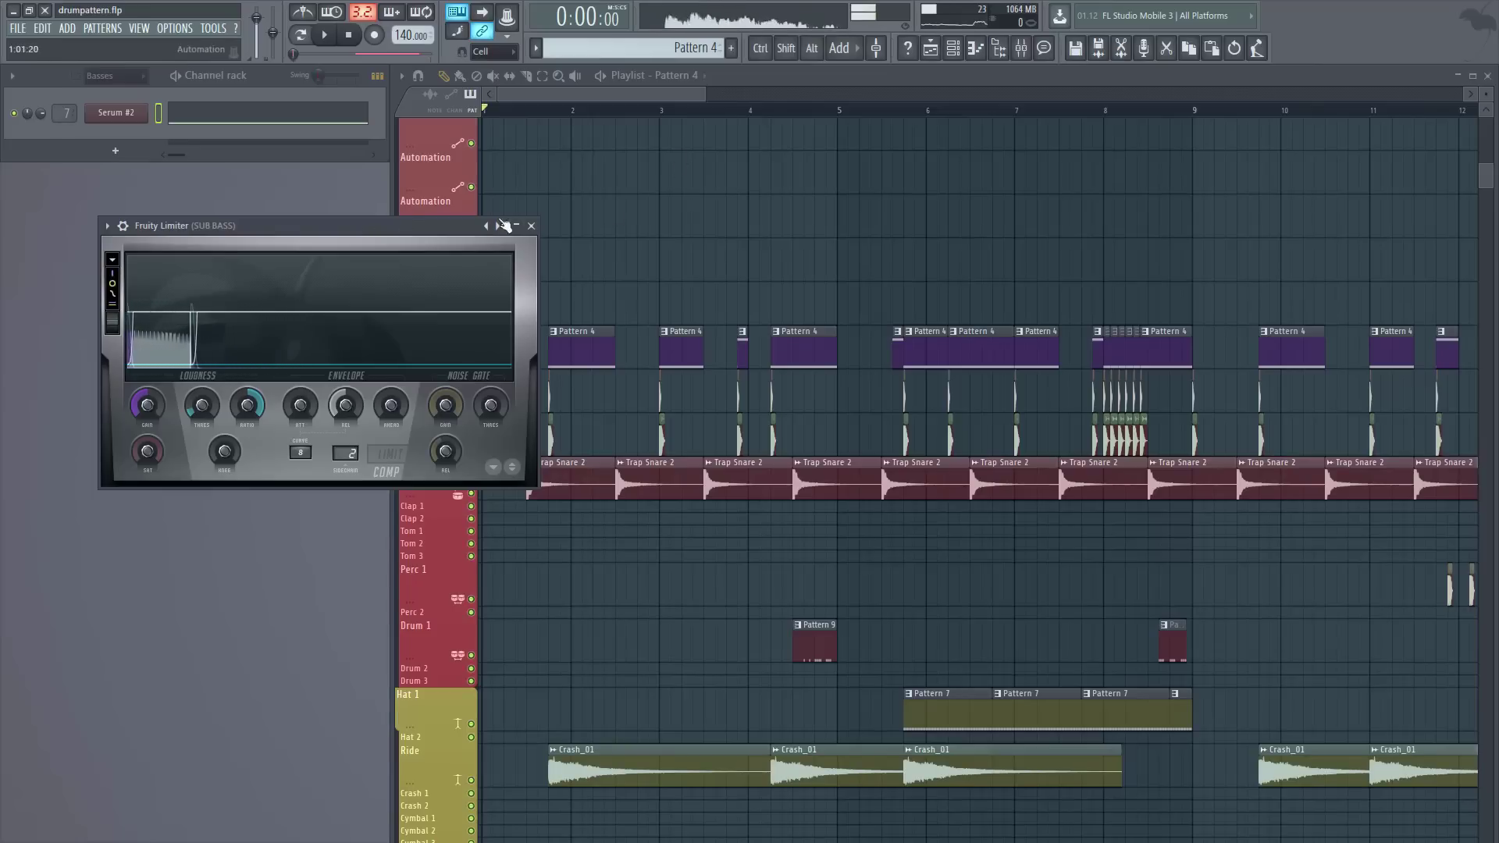
click(531, 226)
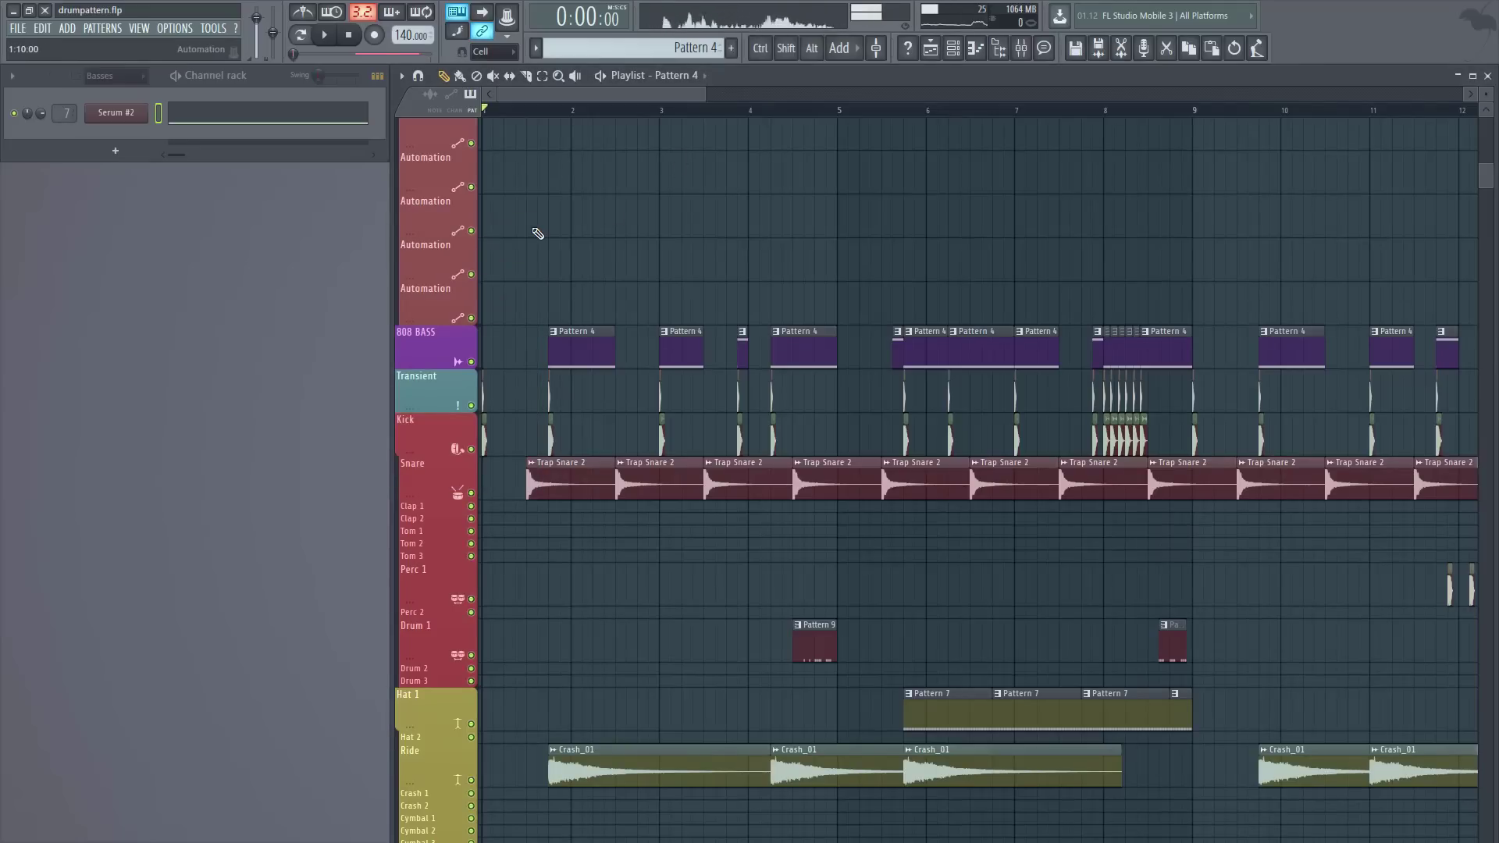
- Place a Pattern 4 clip on the 808 BASS track from the second kick in bar 17 to bar 19, and play from bar 17
scroll(522, 110, down, 5)
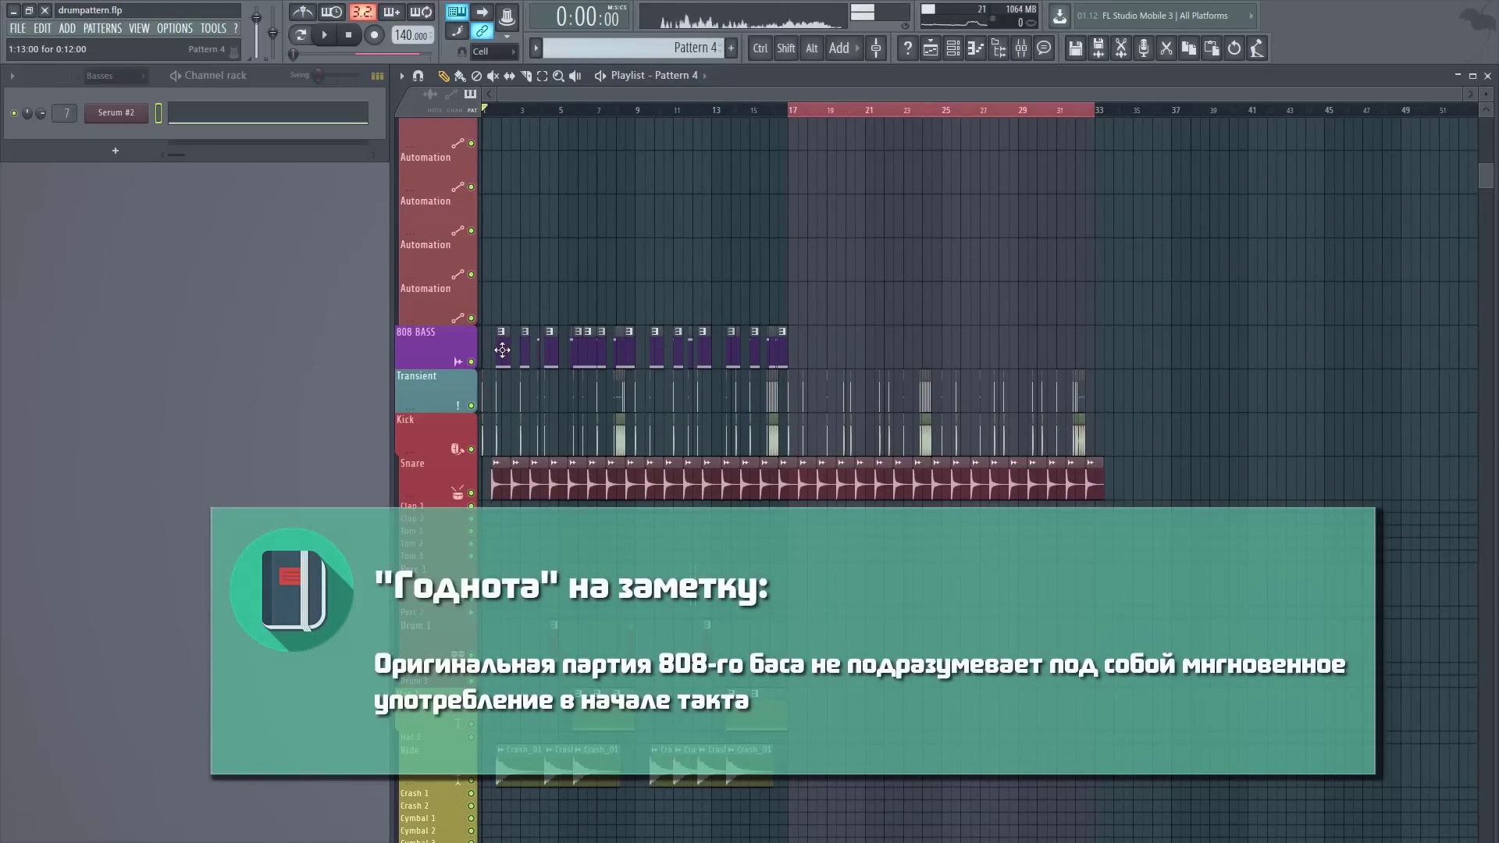
scroll(805, 125, up, 7)
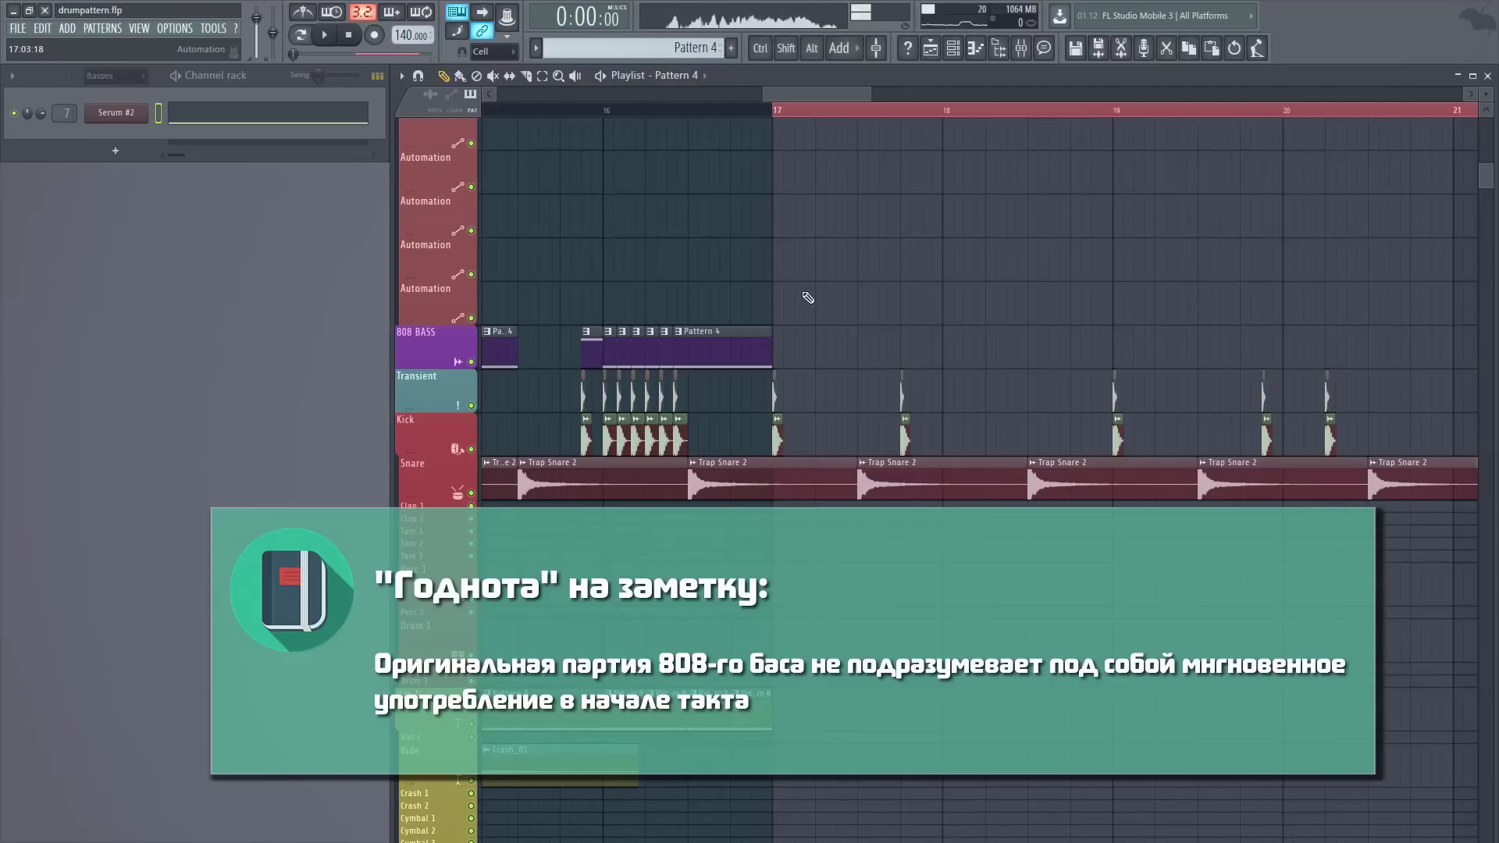
drag(901, 351, 1110, 363)
click(778, 110)
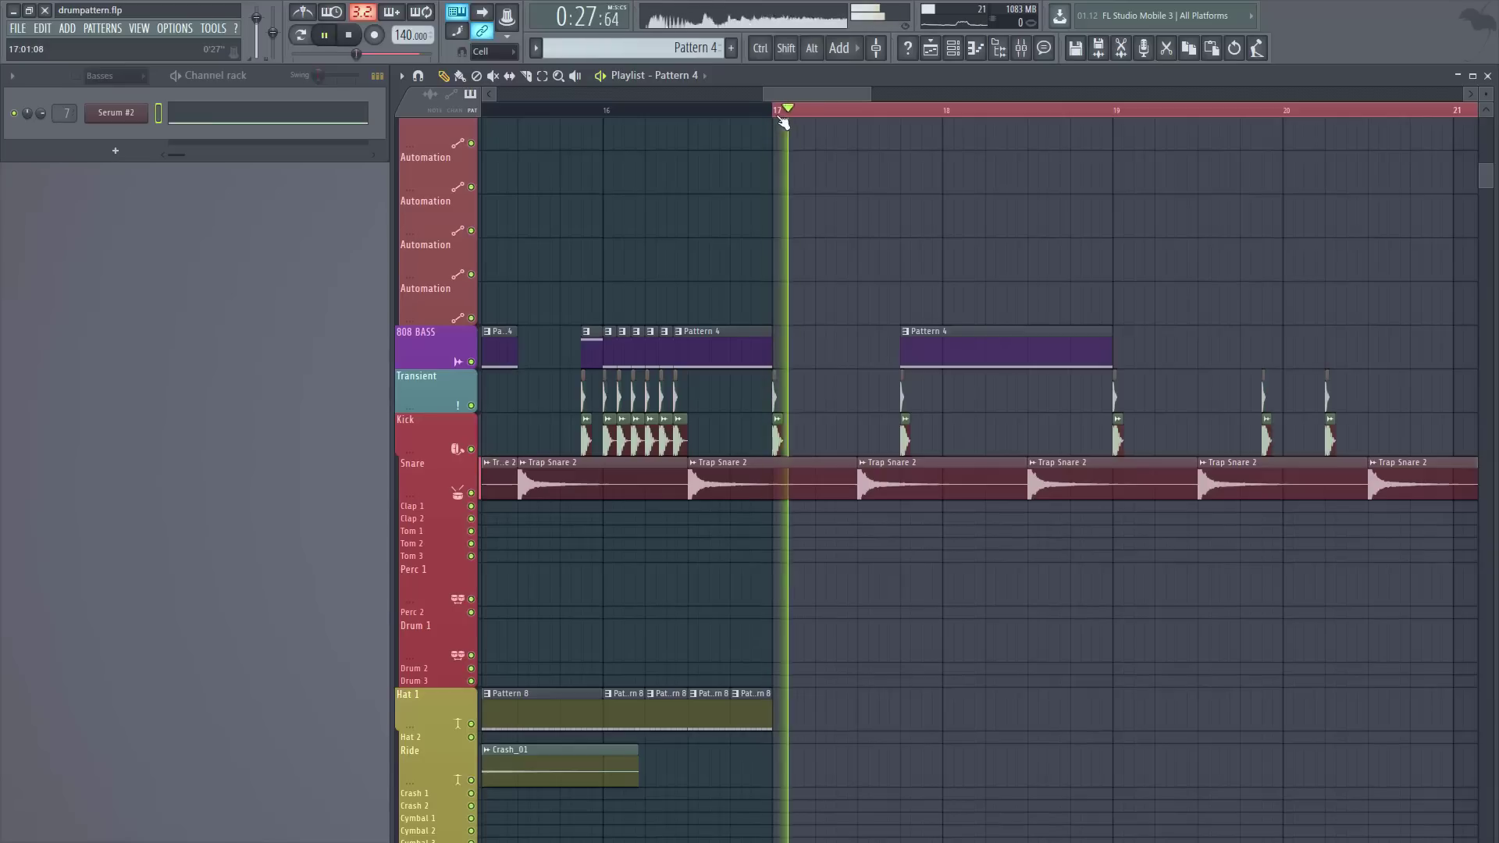
click(781, 117)
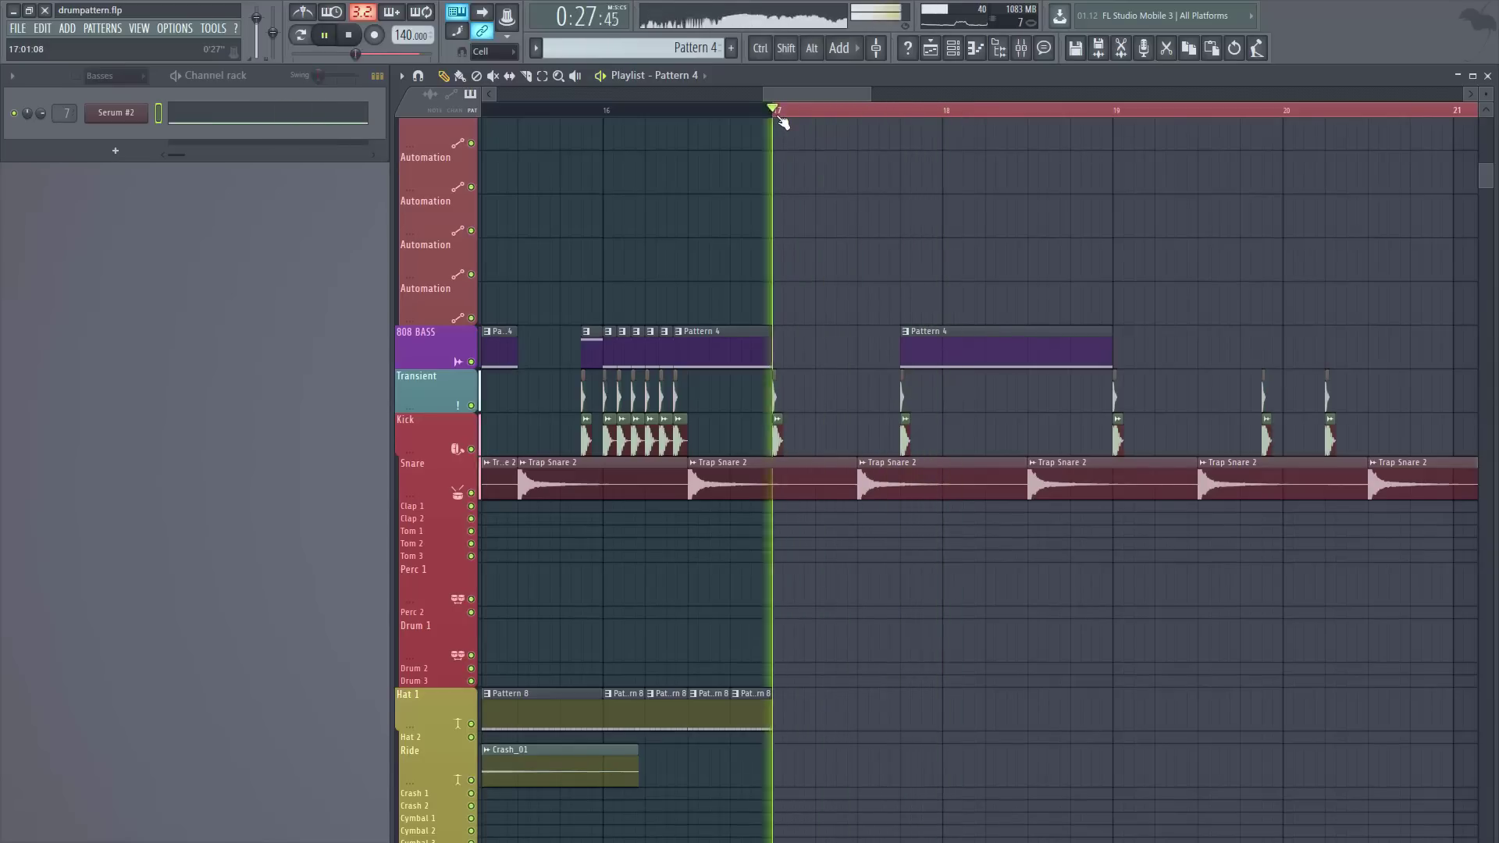
key(space)
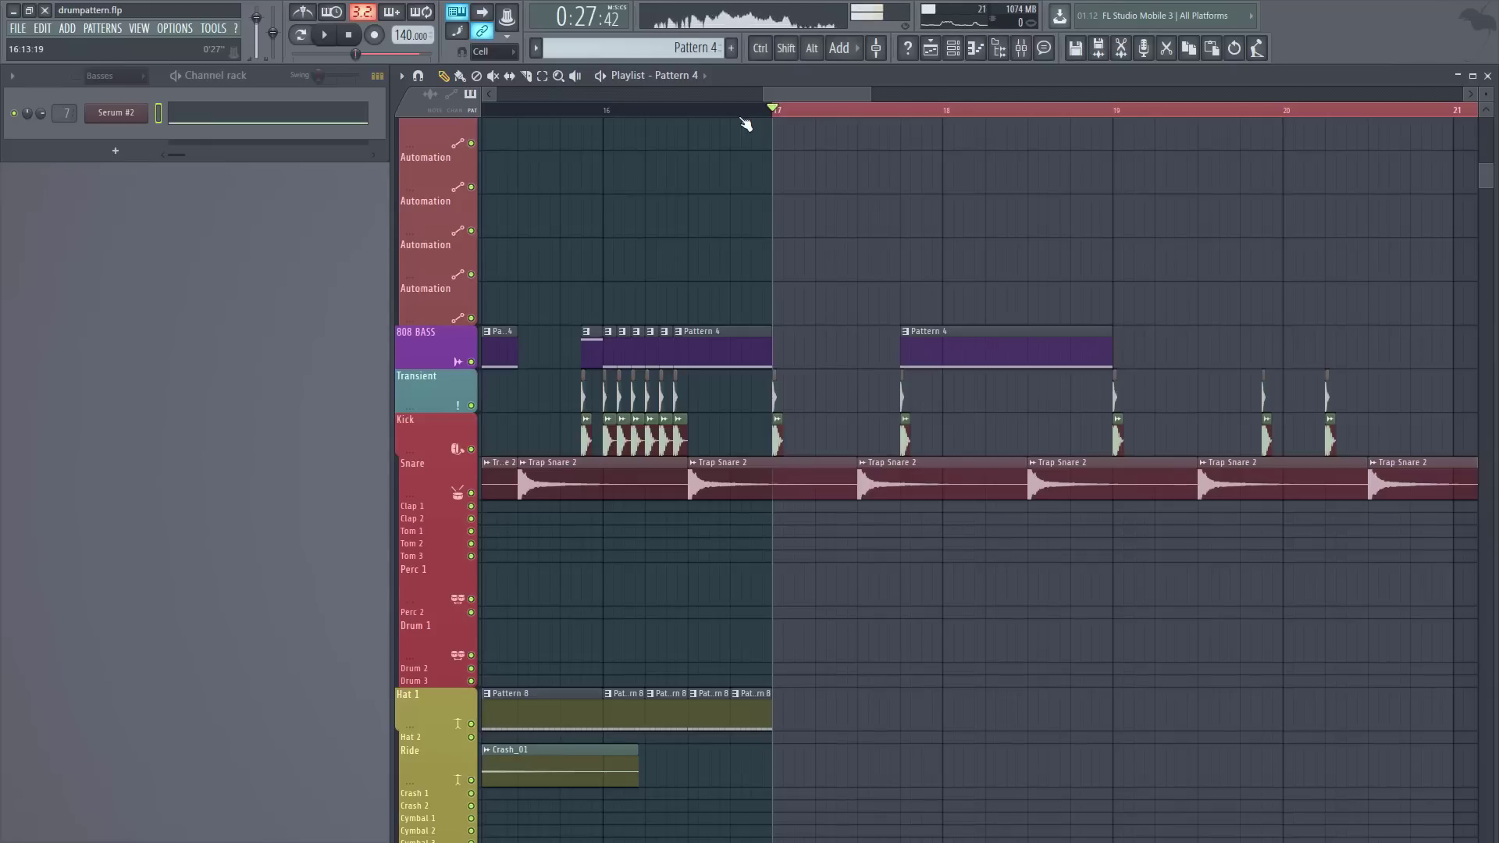
click(907, 117)
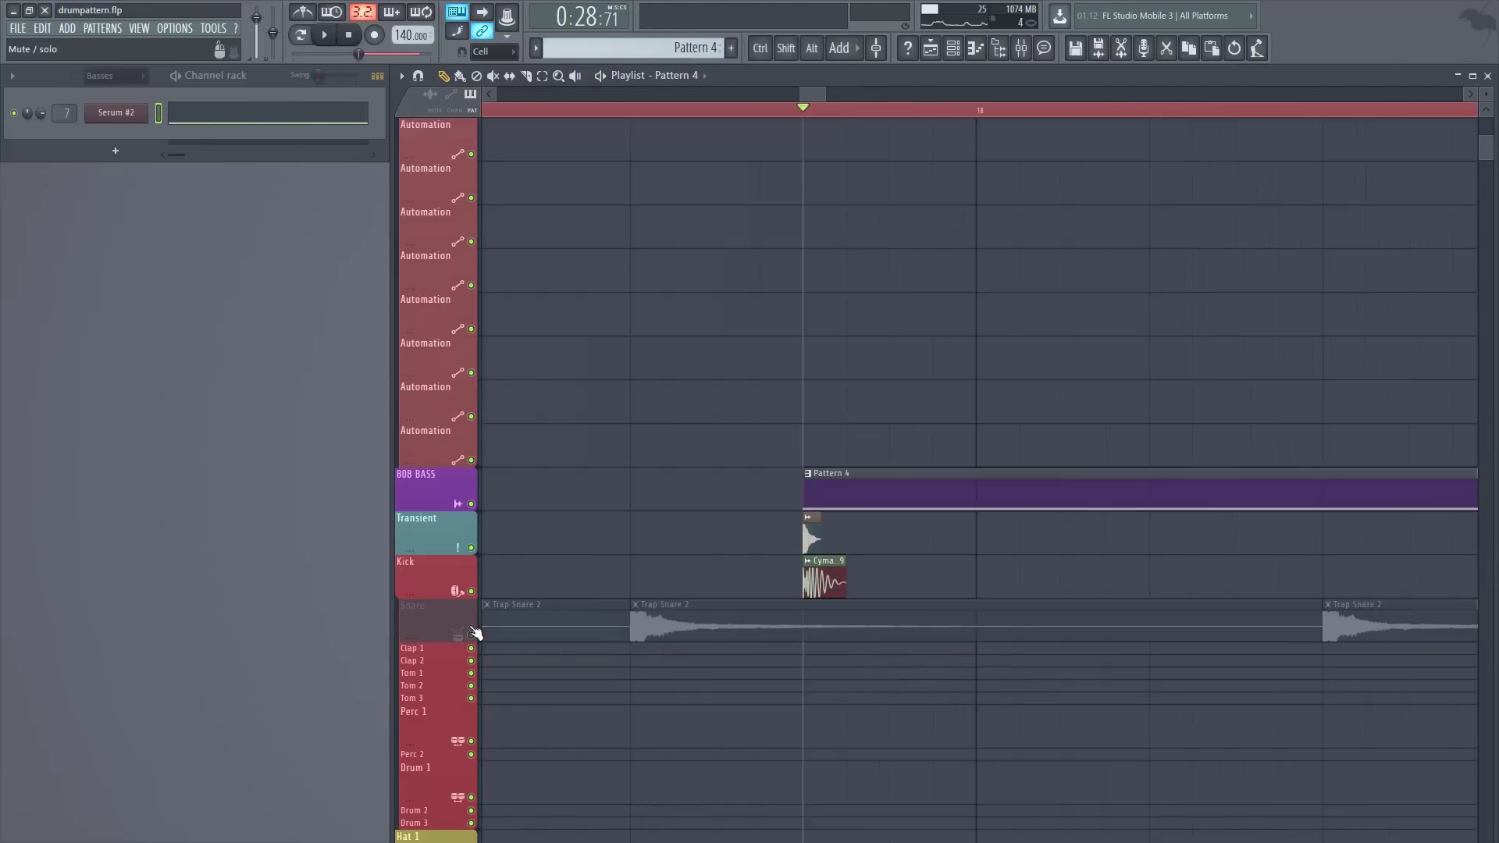
- Unmute the Snare and Synth 2 playlist tracks
click(472, 634)
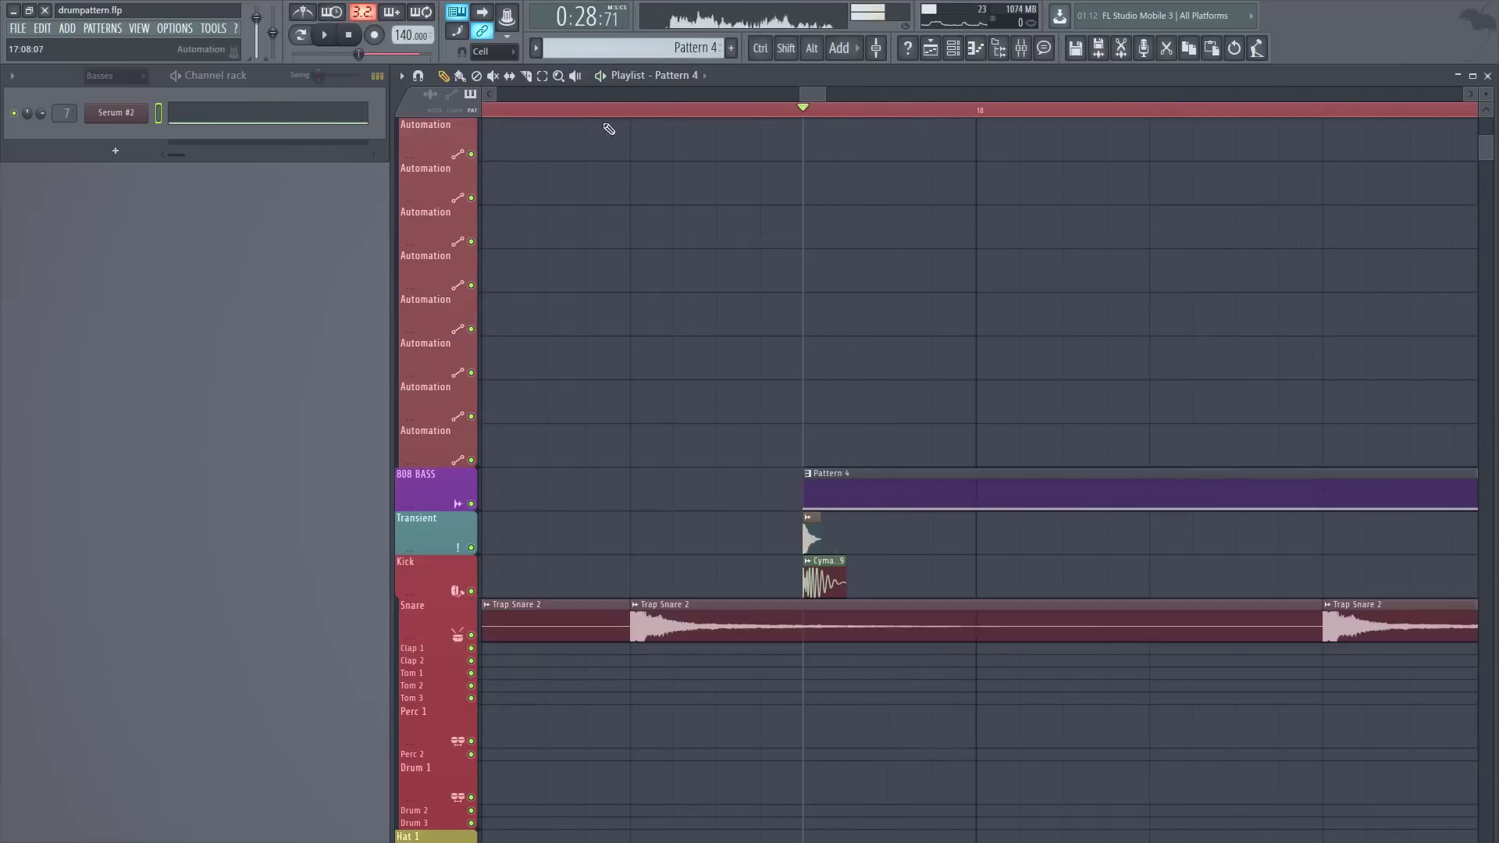
scroll(613, 123, down, 2)
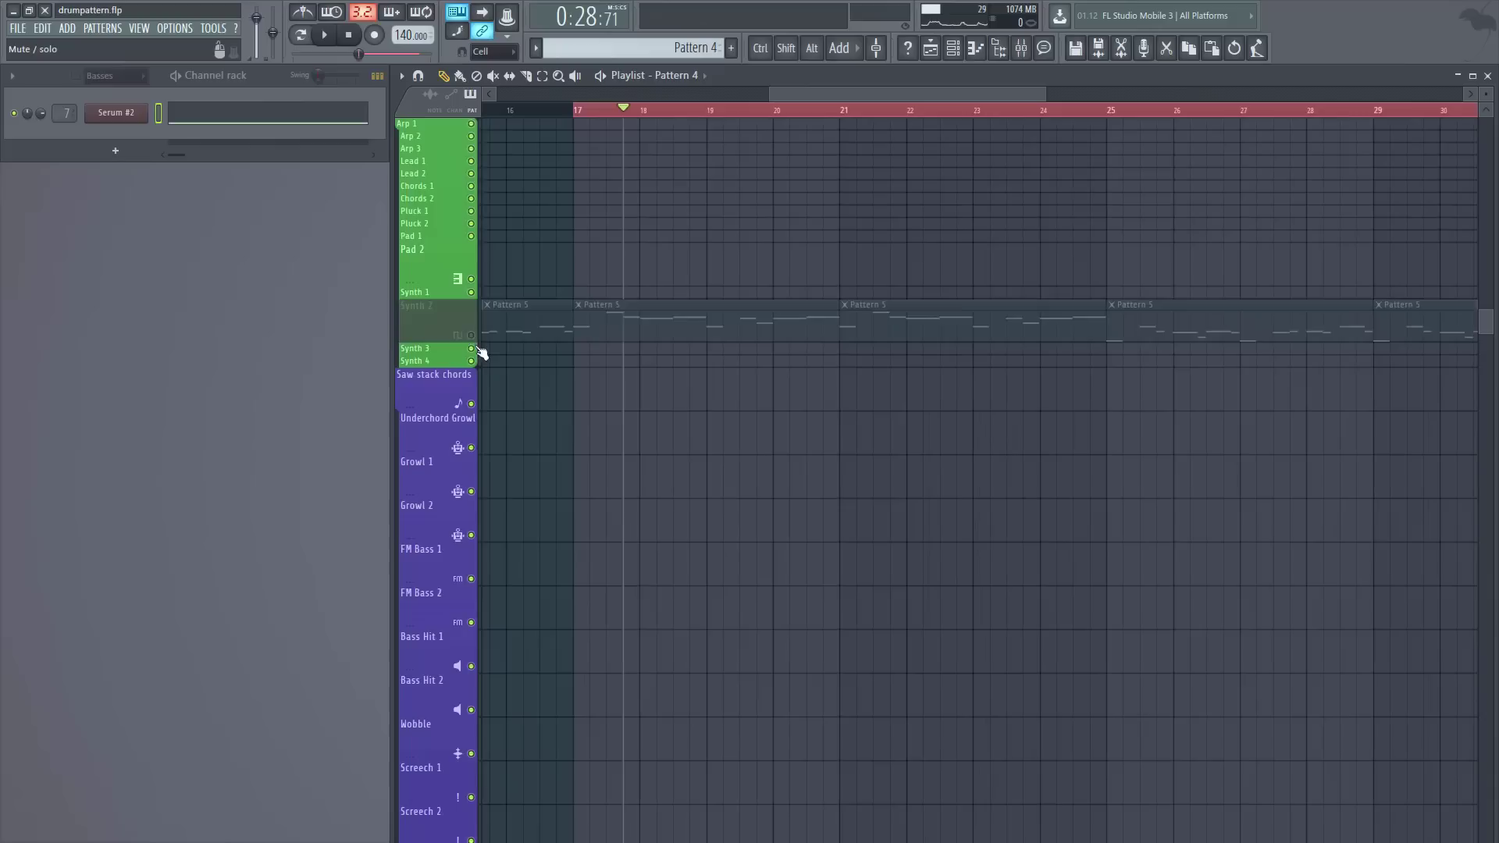
click(470, 335)
- Shorten the Pattern 4 clip on 808 BASS to a length of 0:12:00, ending at the snare in bar 18, and play it back
scroll(536, 401, up, 10)
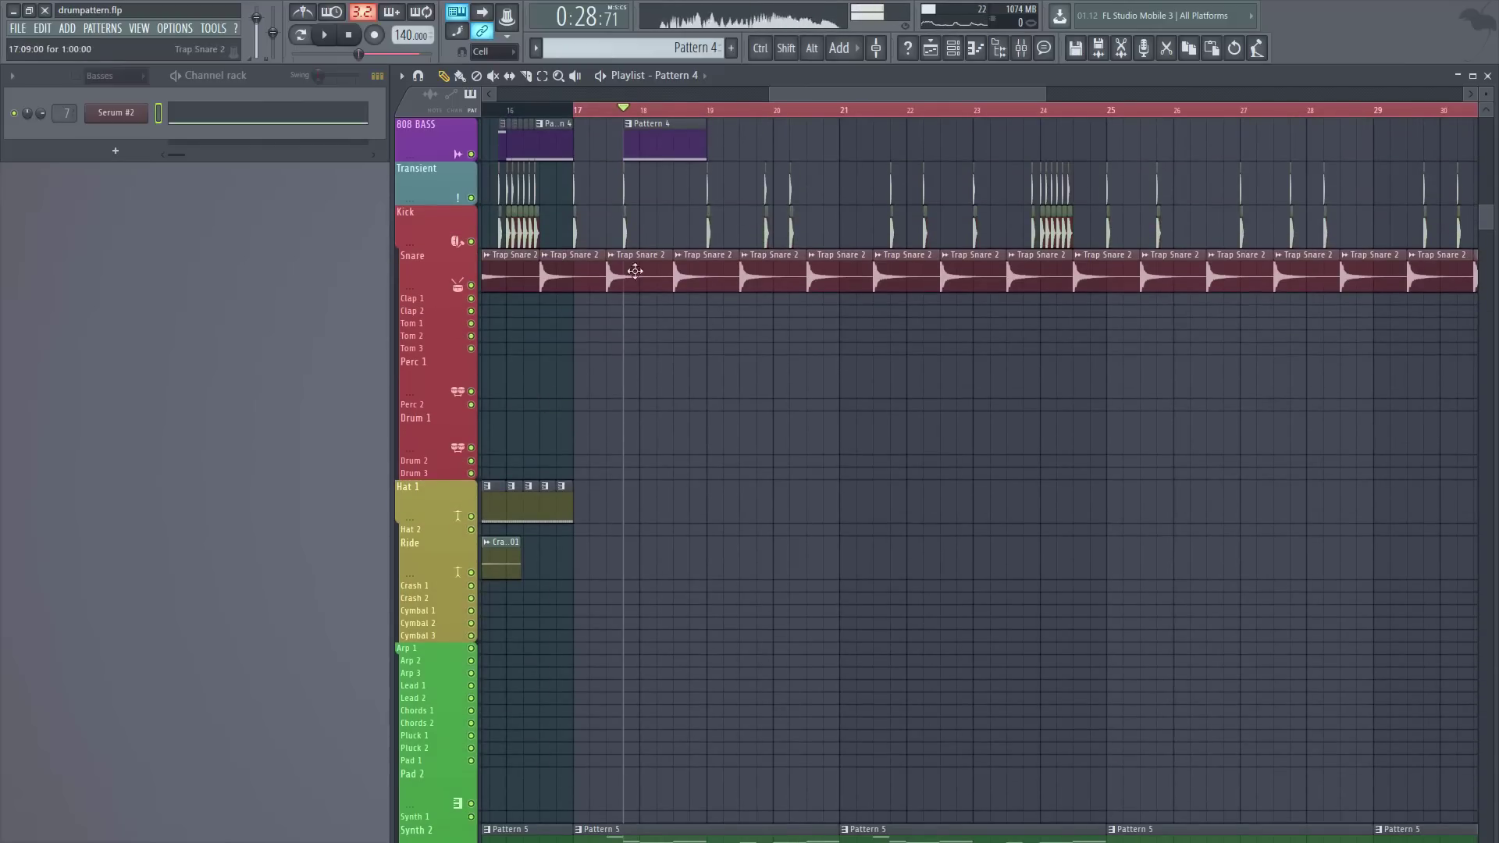
scroll(730, 388, up, 3)
drag(706, 287, 654, 304)
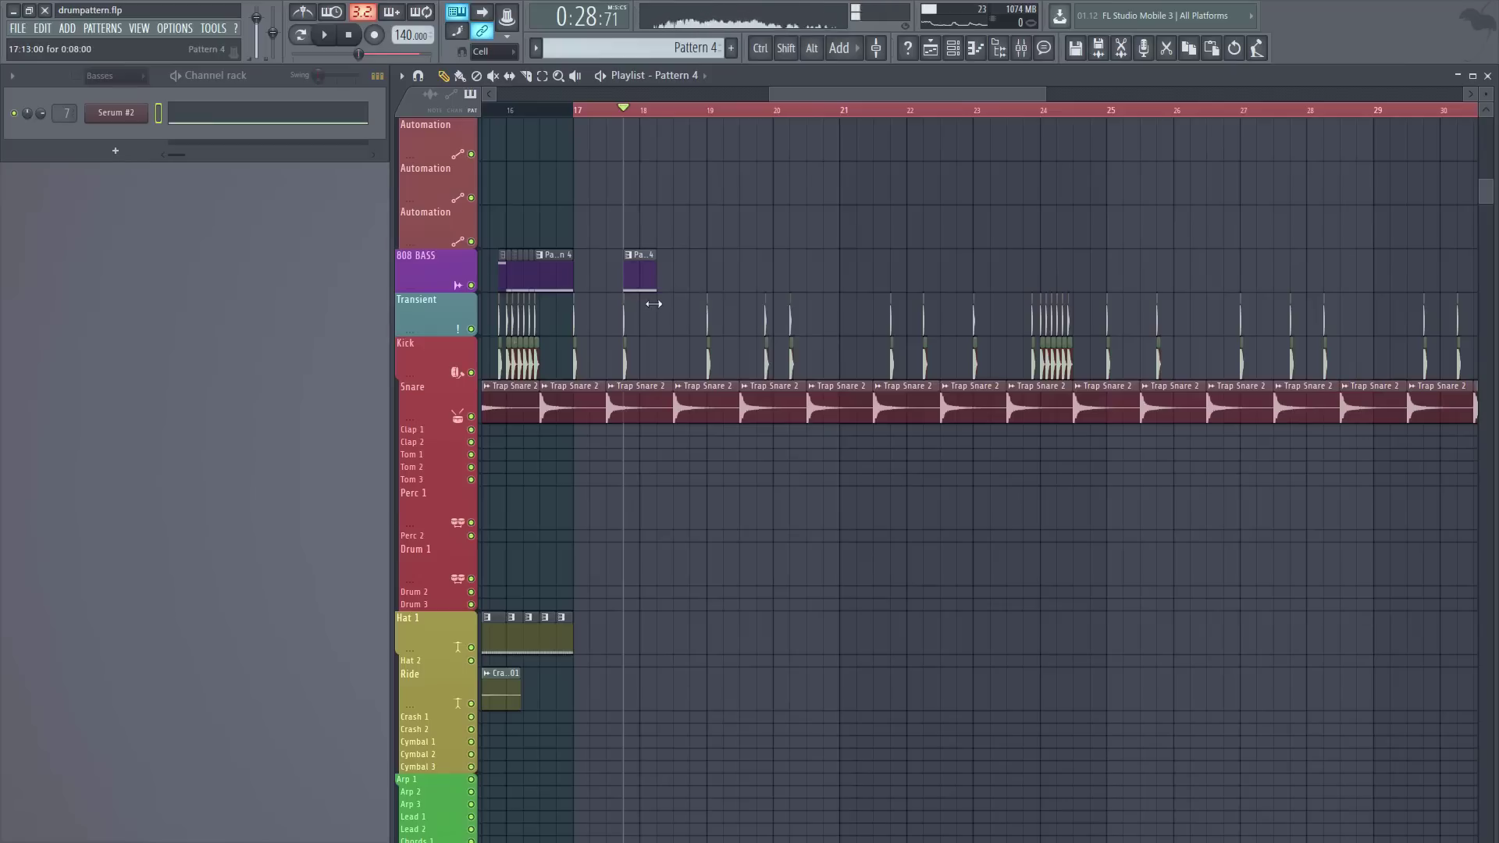
scroll(594, 115, up, 3)
key(space)
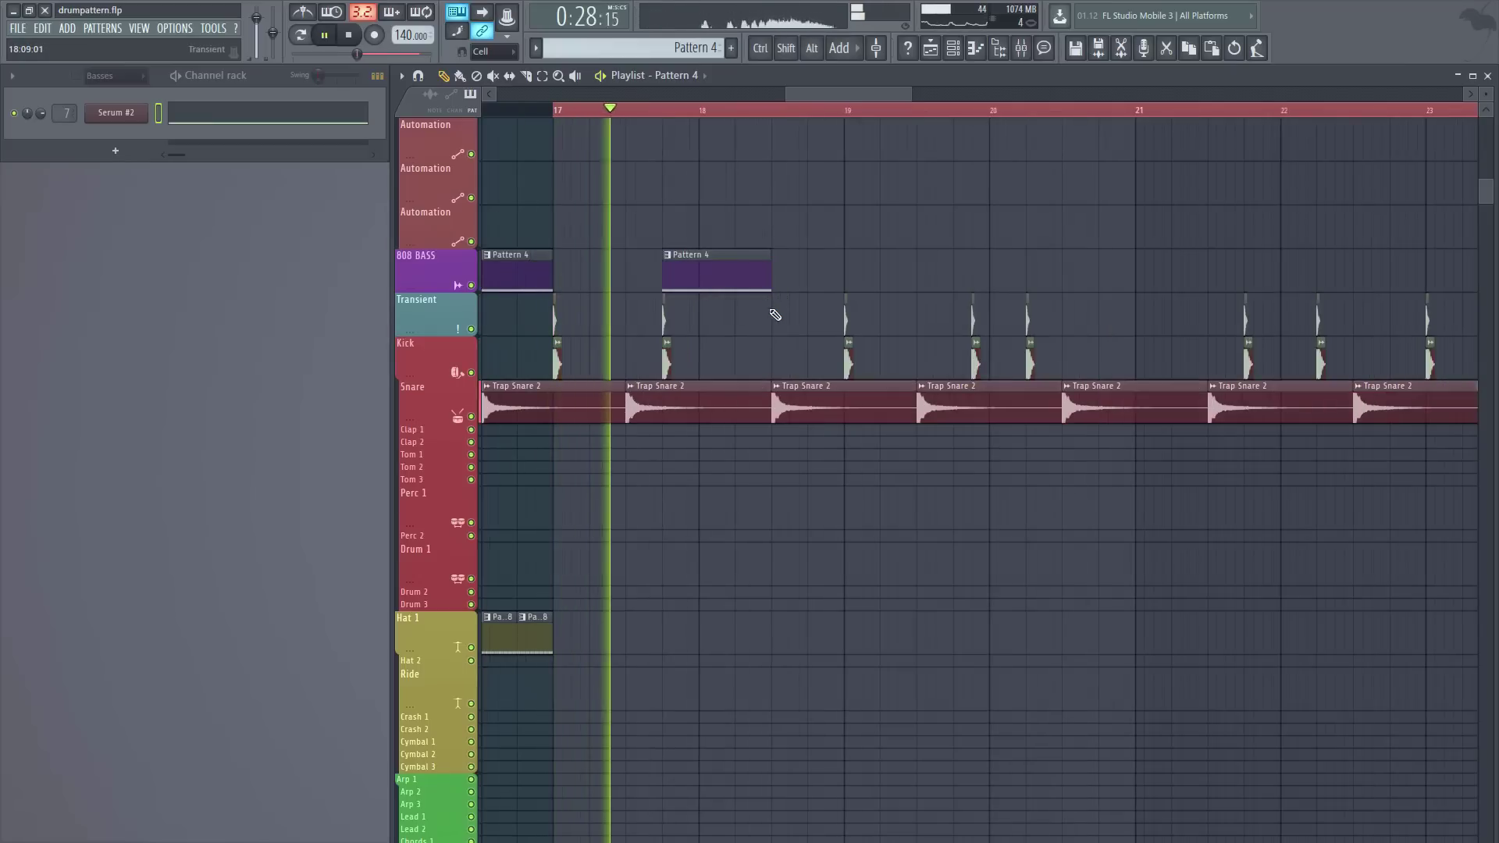
key(space)
key(space)
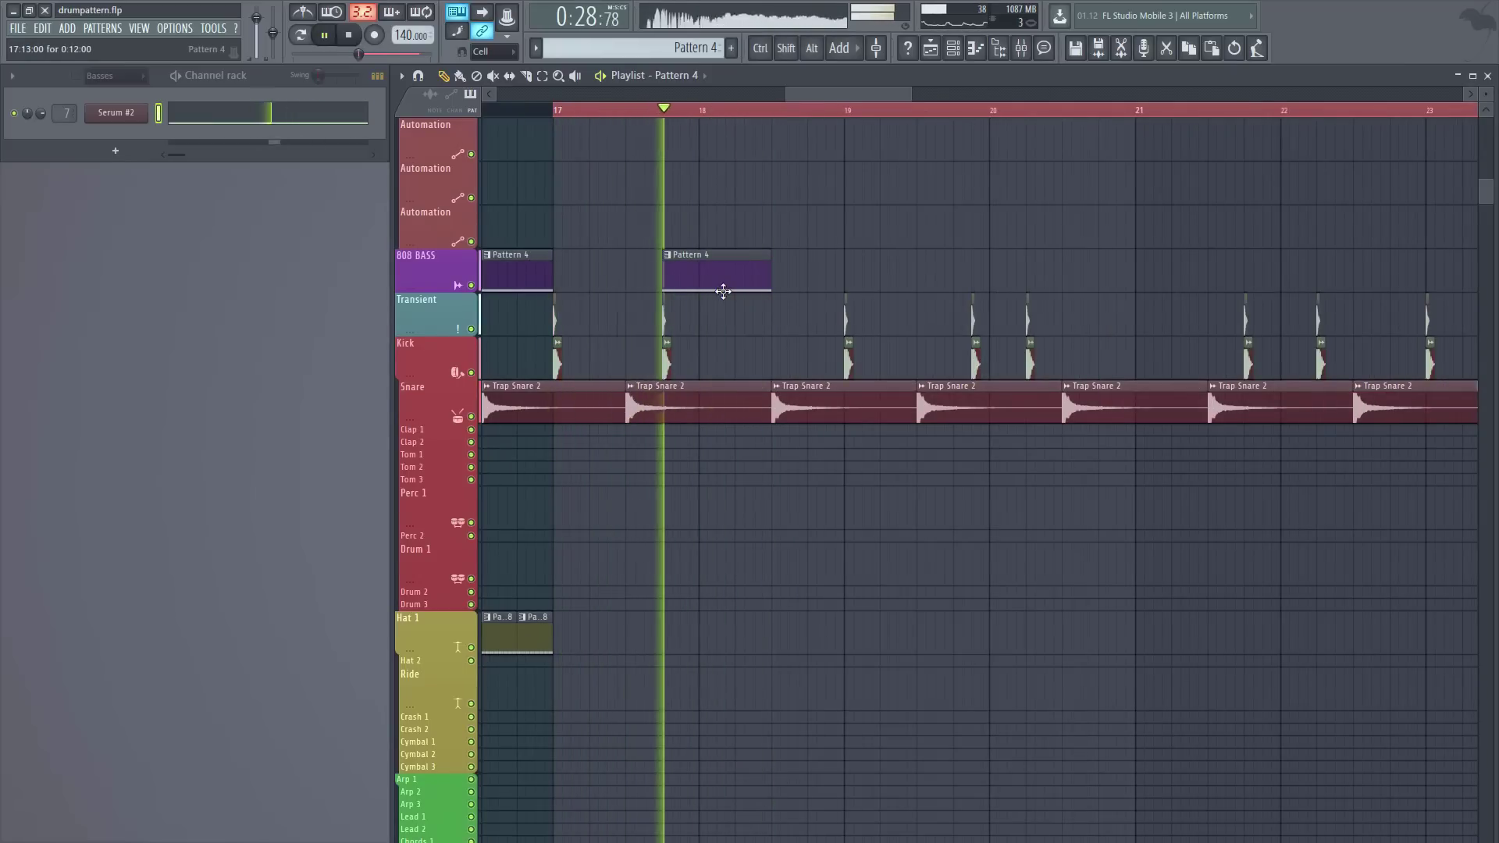
- Place another Pattern 4 clip on the 808 BASS track at the bar 19 kick, ending on the next snare, and stop playback
click(859, 273)
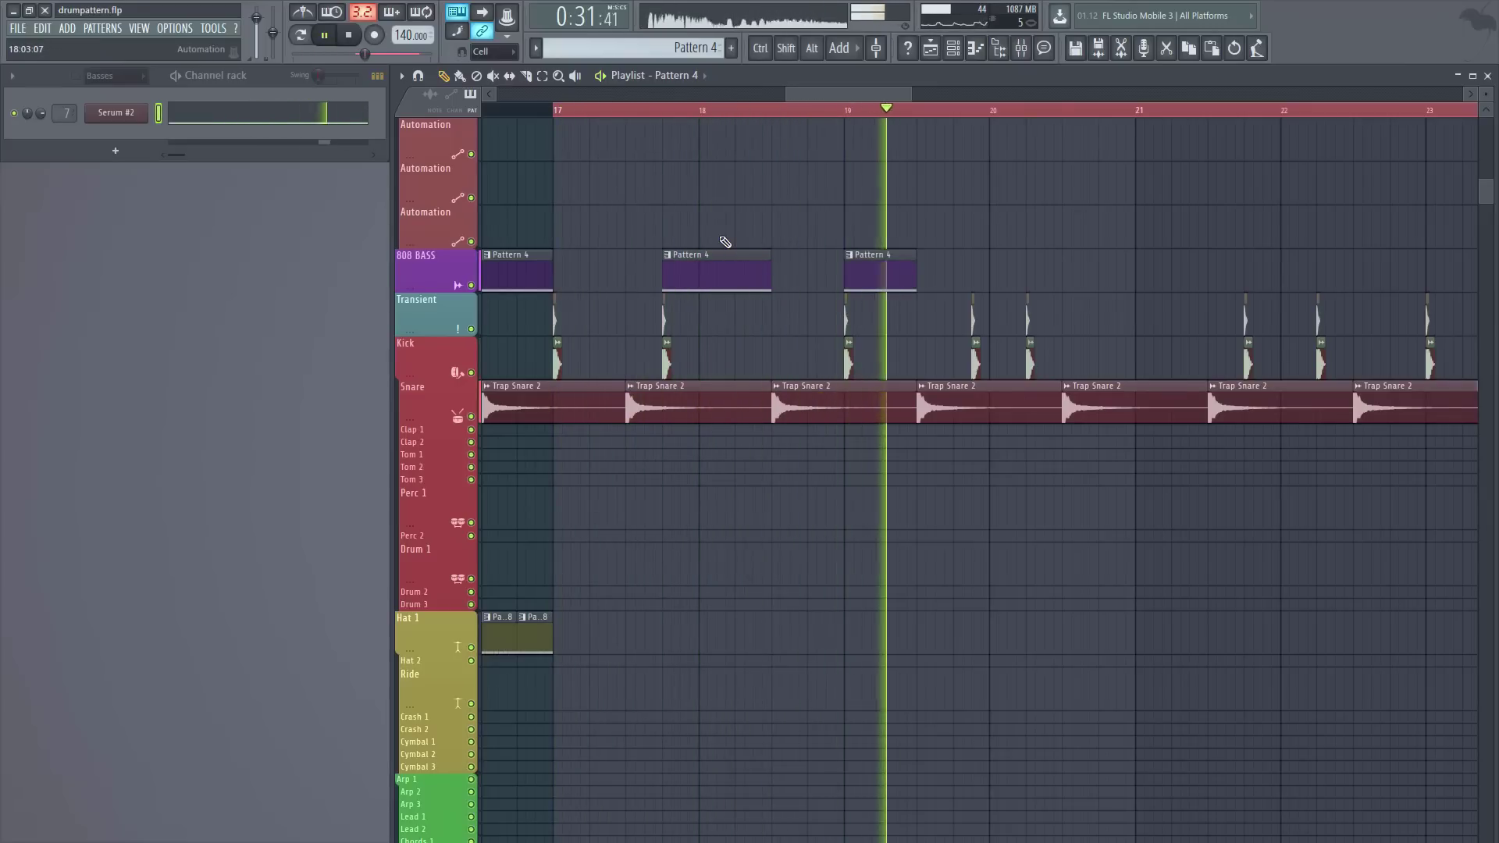
key(space)
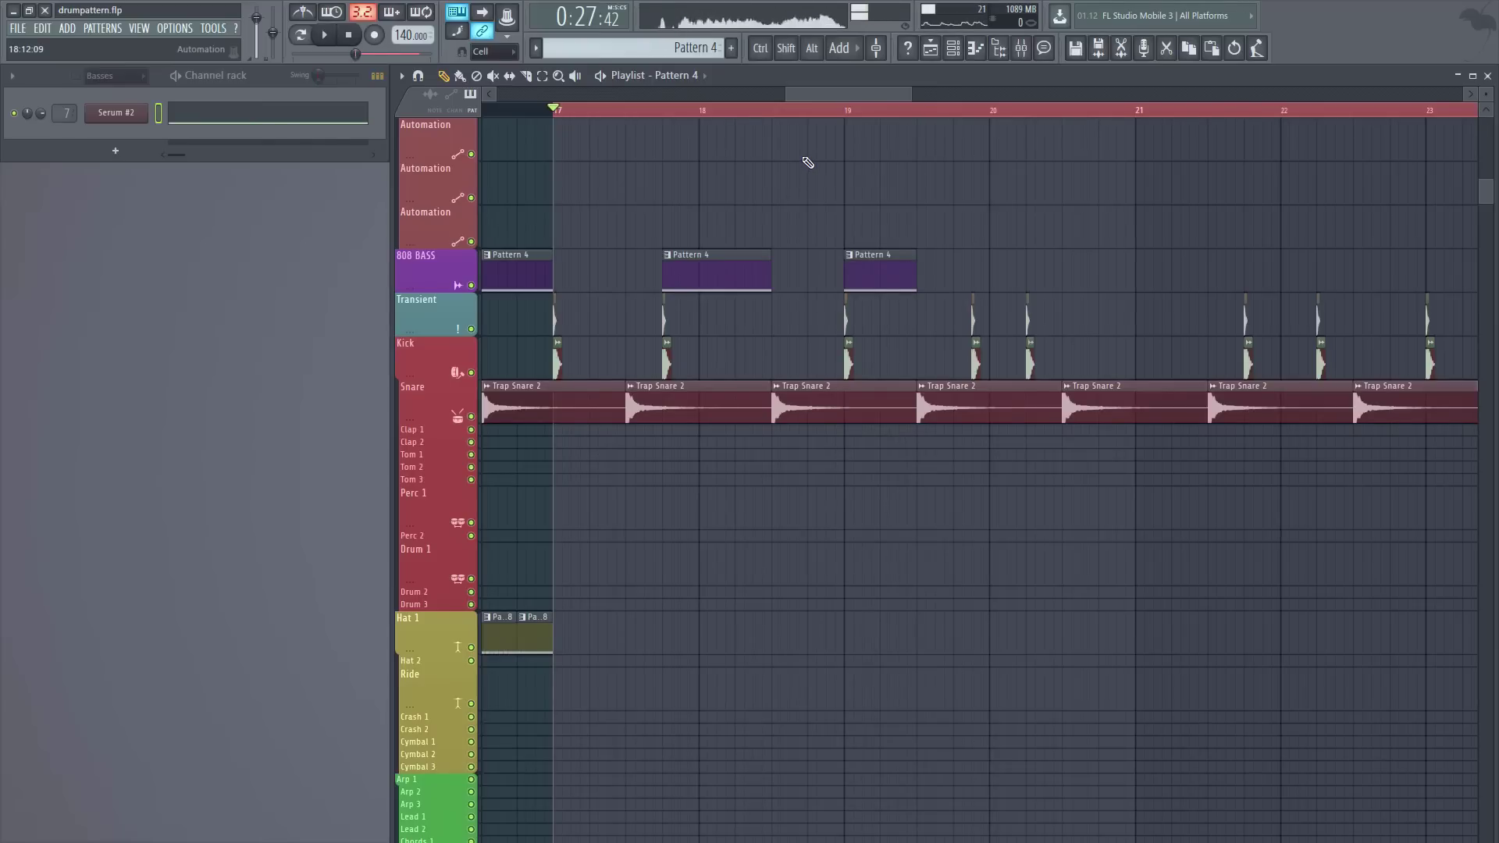
- Play the arrangement from several points around bars 18 and 19 to check how the bass clips end against the snare
scroll(1007, 123, up, 3)
click(887, 119)
click(659, 119)
key(space)
key(space)
click(870, 111)
click(812, 112)
key(space)
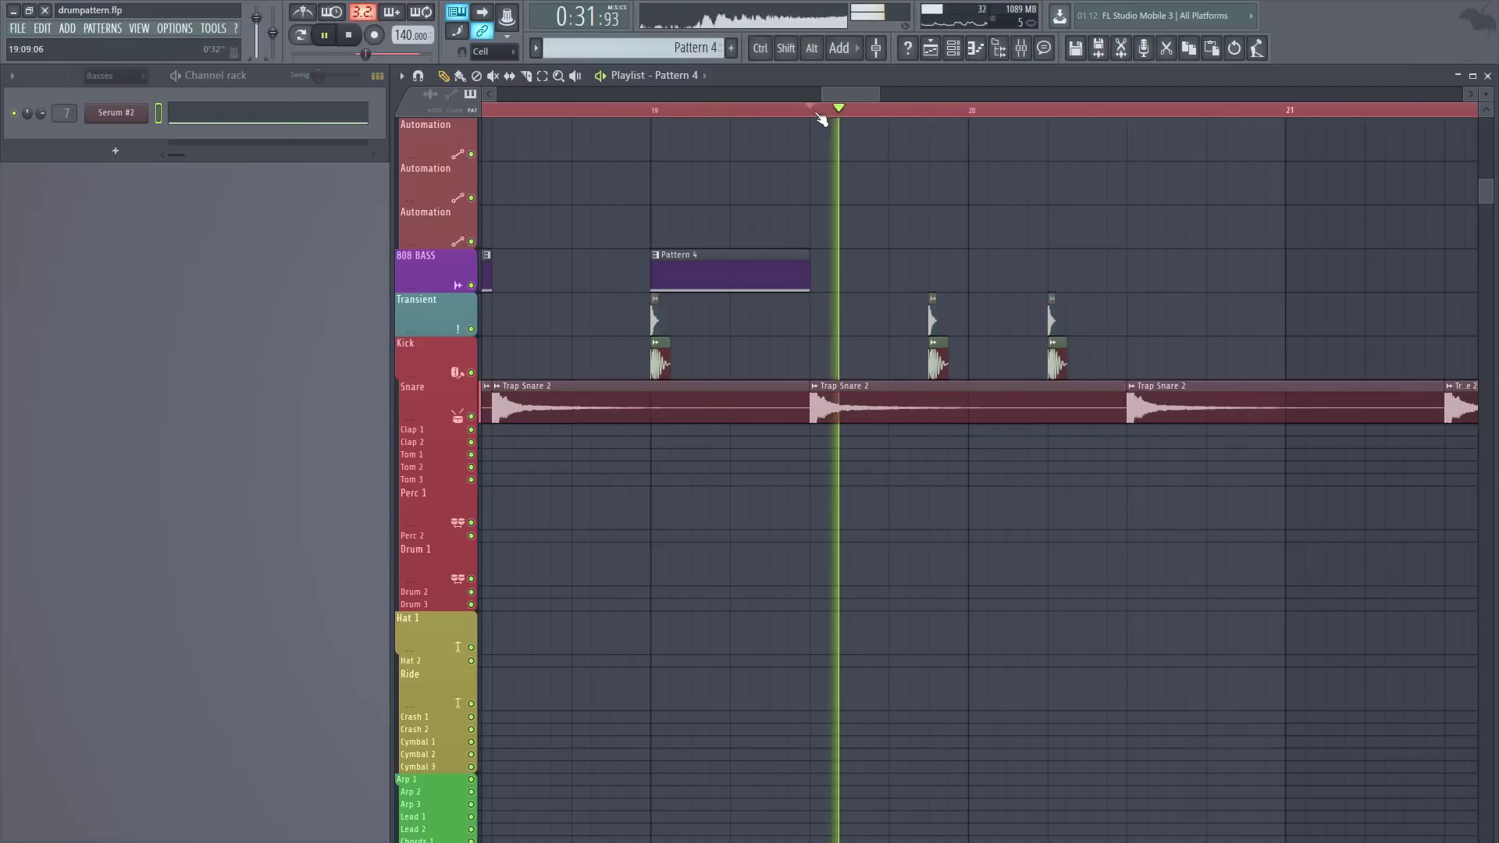
key(space)
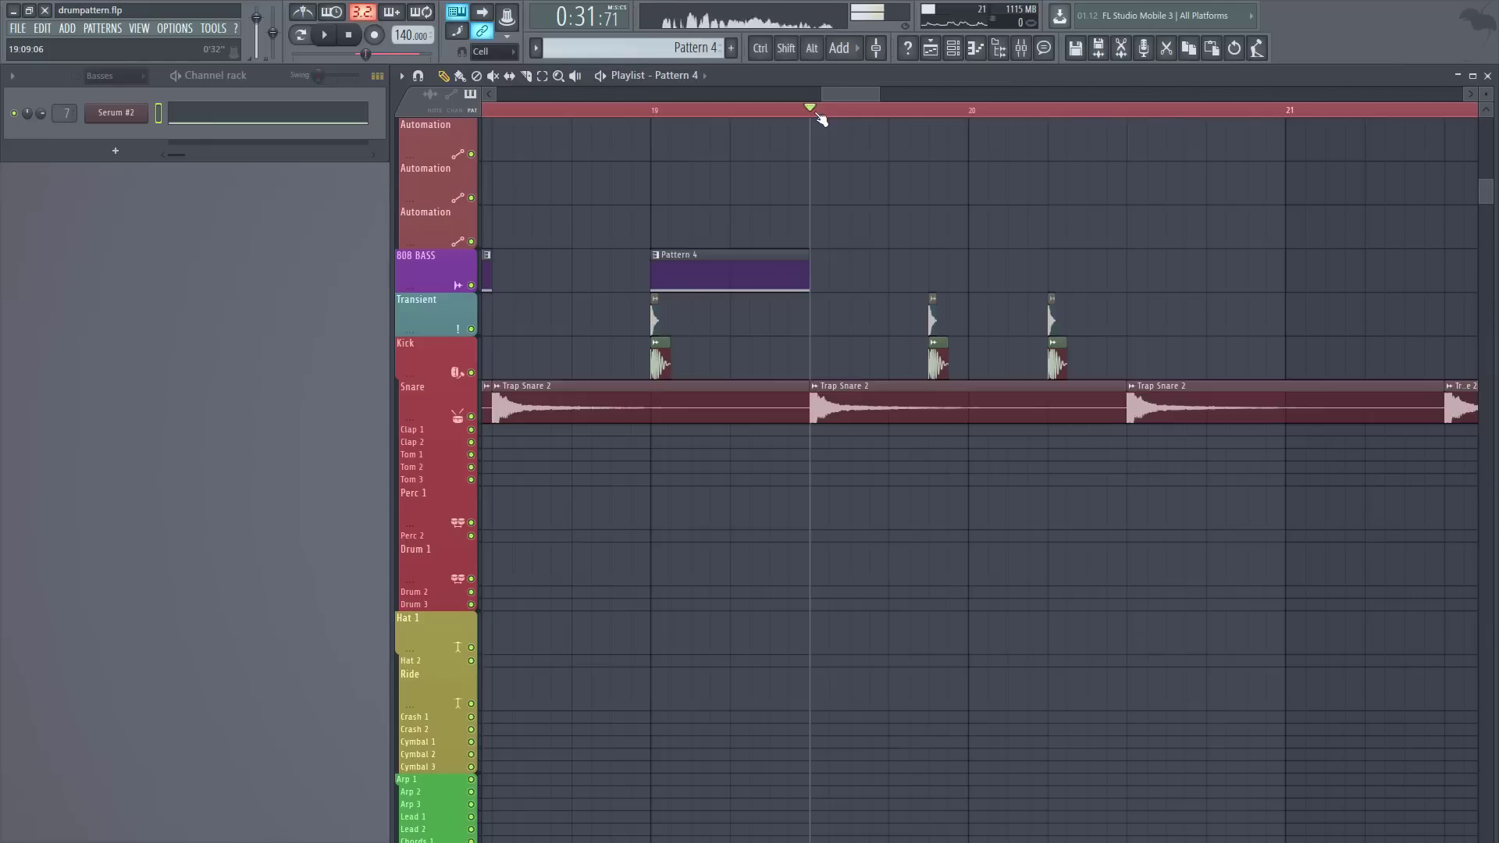
- Place a short, higher-note Pattern 4 clip on 808 BASS at the kick just before bar 20, ending at bar 20, and play it
double_click(723, 274)
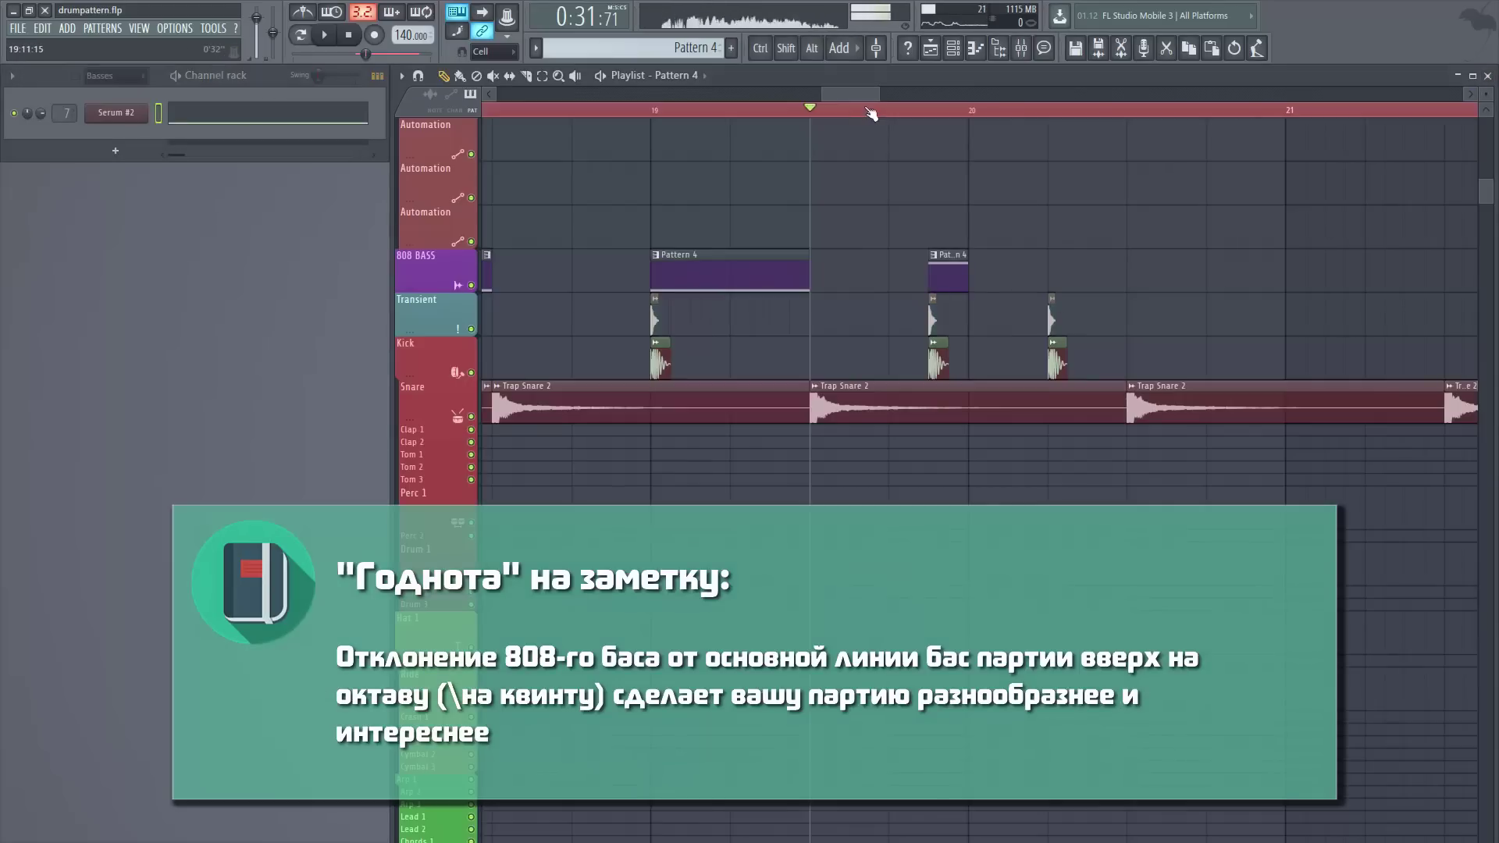
key(space)
click(928, 107)
key(space)
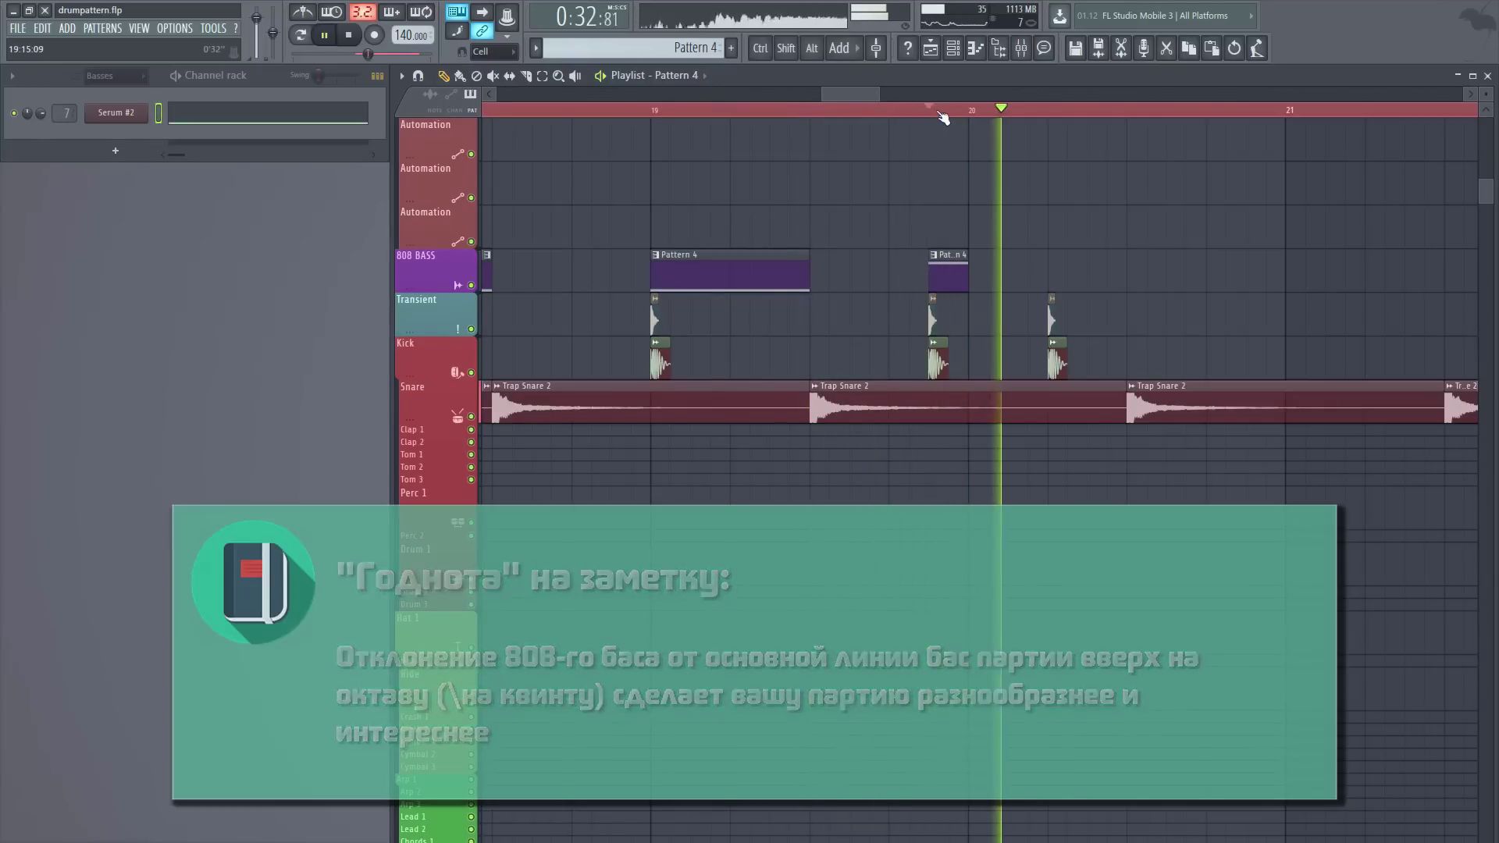
key(space)
- Place a Pattern 4 clip with a length of 0:08:00 on the 808 BASS track at the kick in bar 20
scroll(709, 511, up, 5)
scroll(709, 511, down, 2)
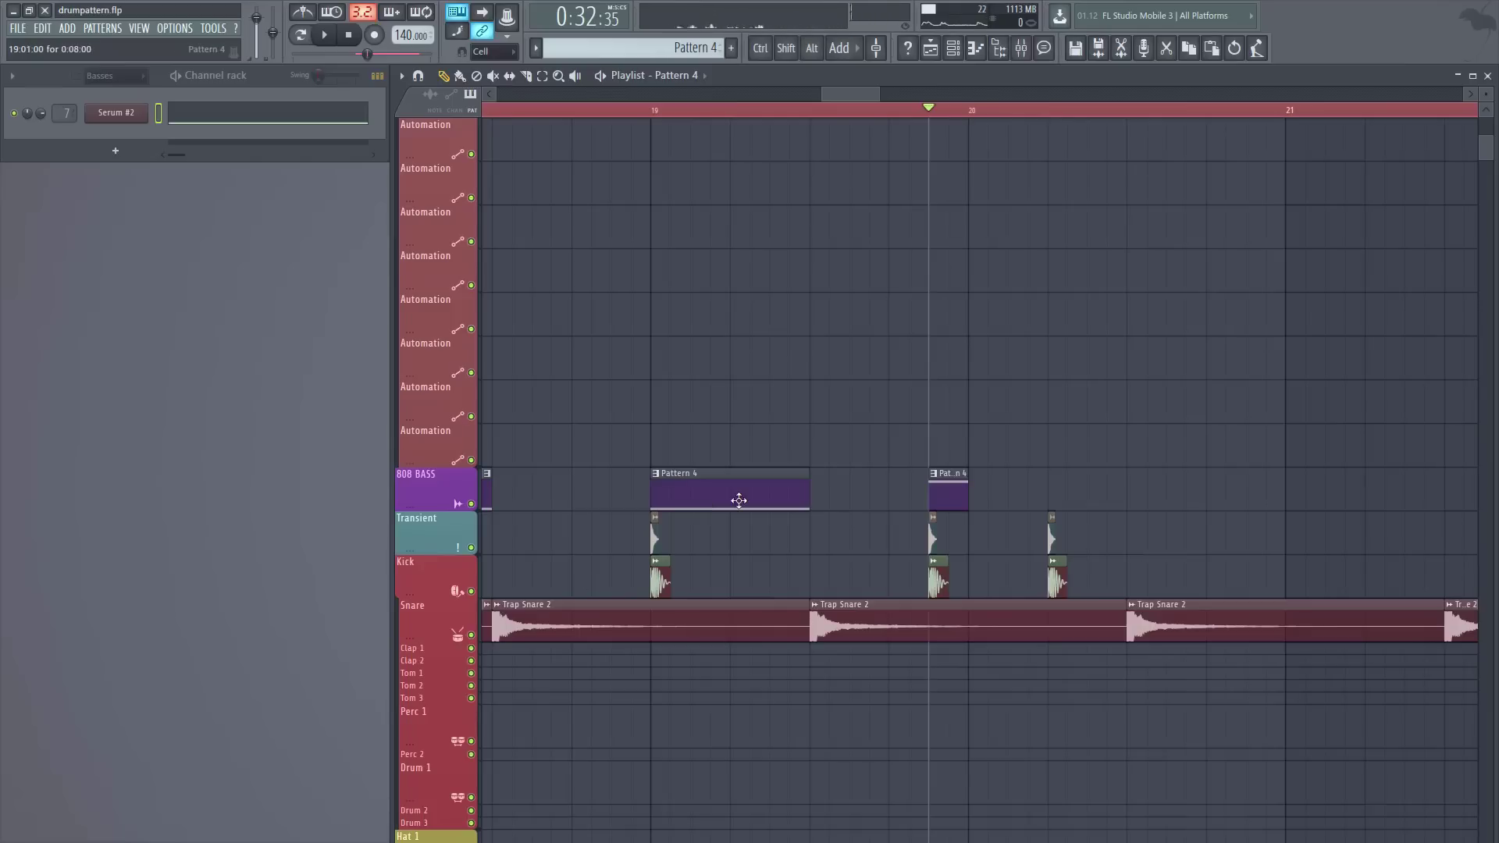
click(1052, 495)
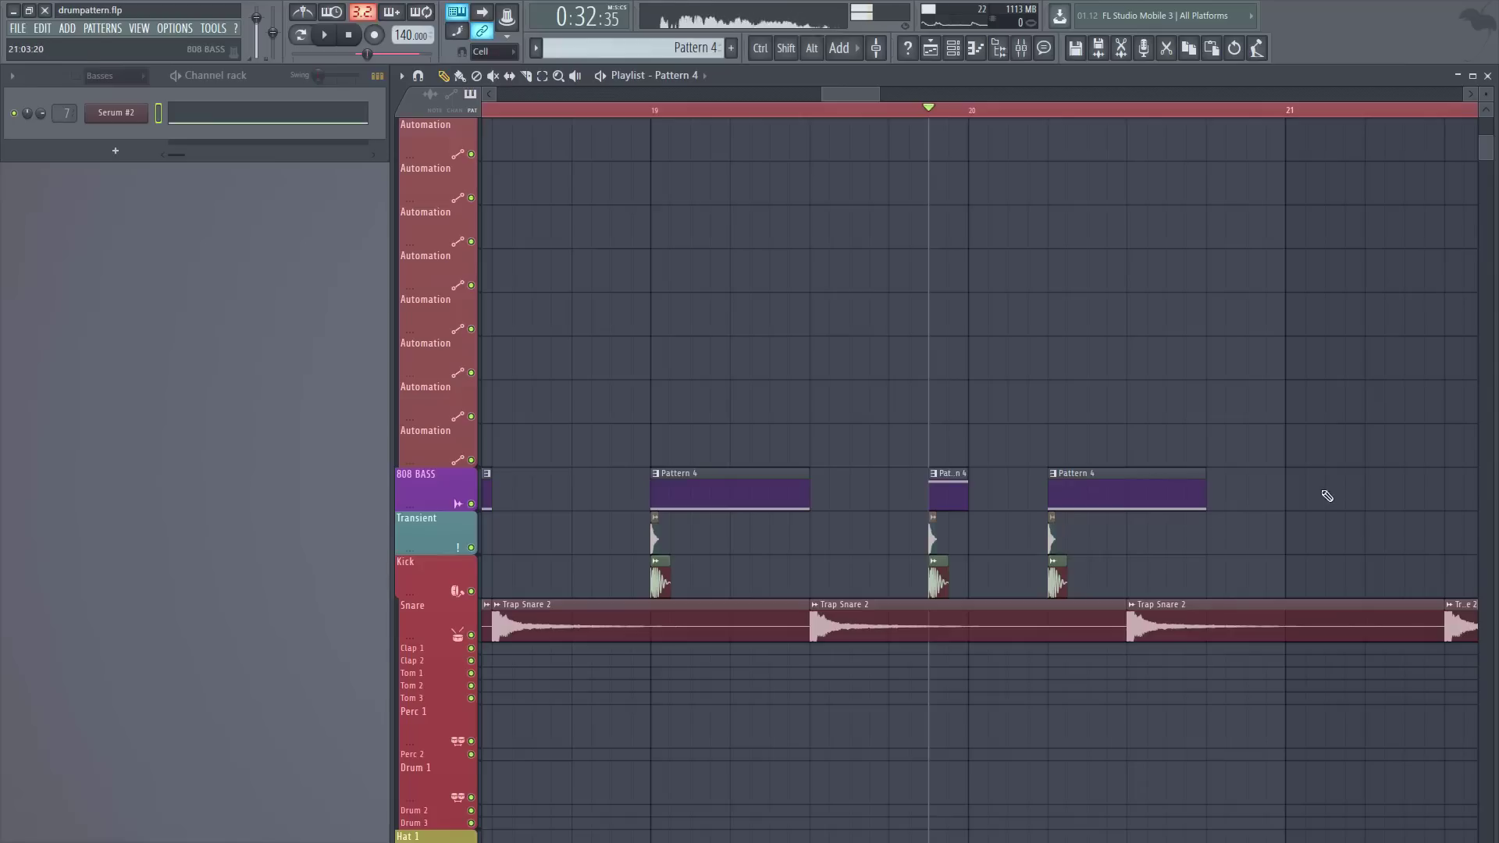
- Lengthen the Pattern 4 clip in bar 20 on the 808 BASS track so it ends at bar 21, and play from bar 19
drag(1206, 504, 1286, 505)
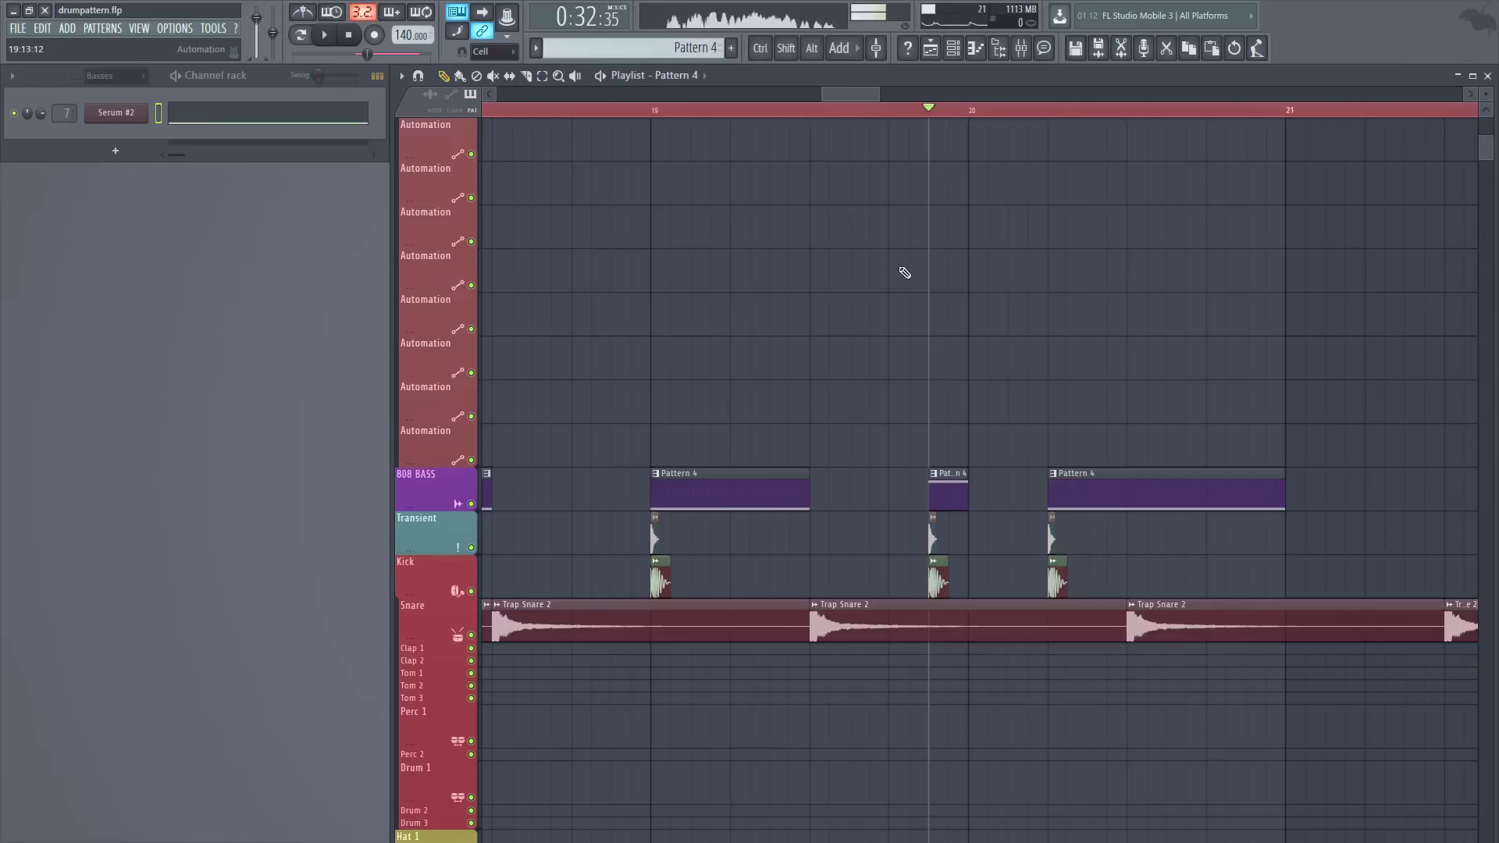
click(663, 110)
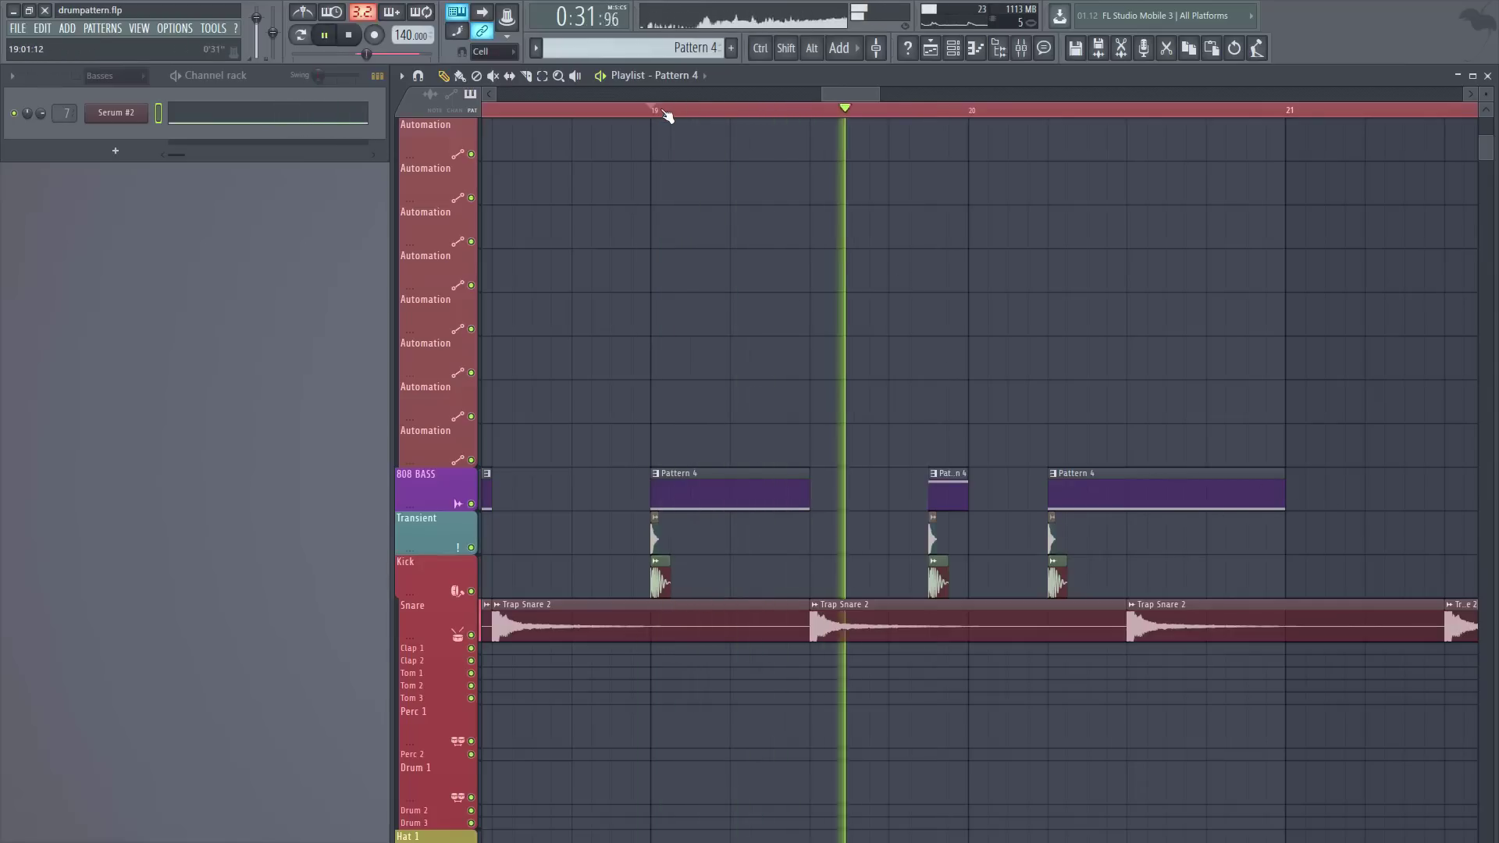
click(665, 113)
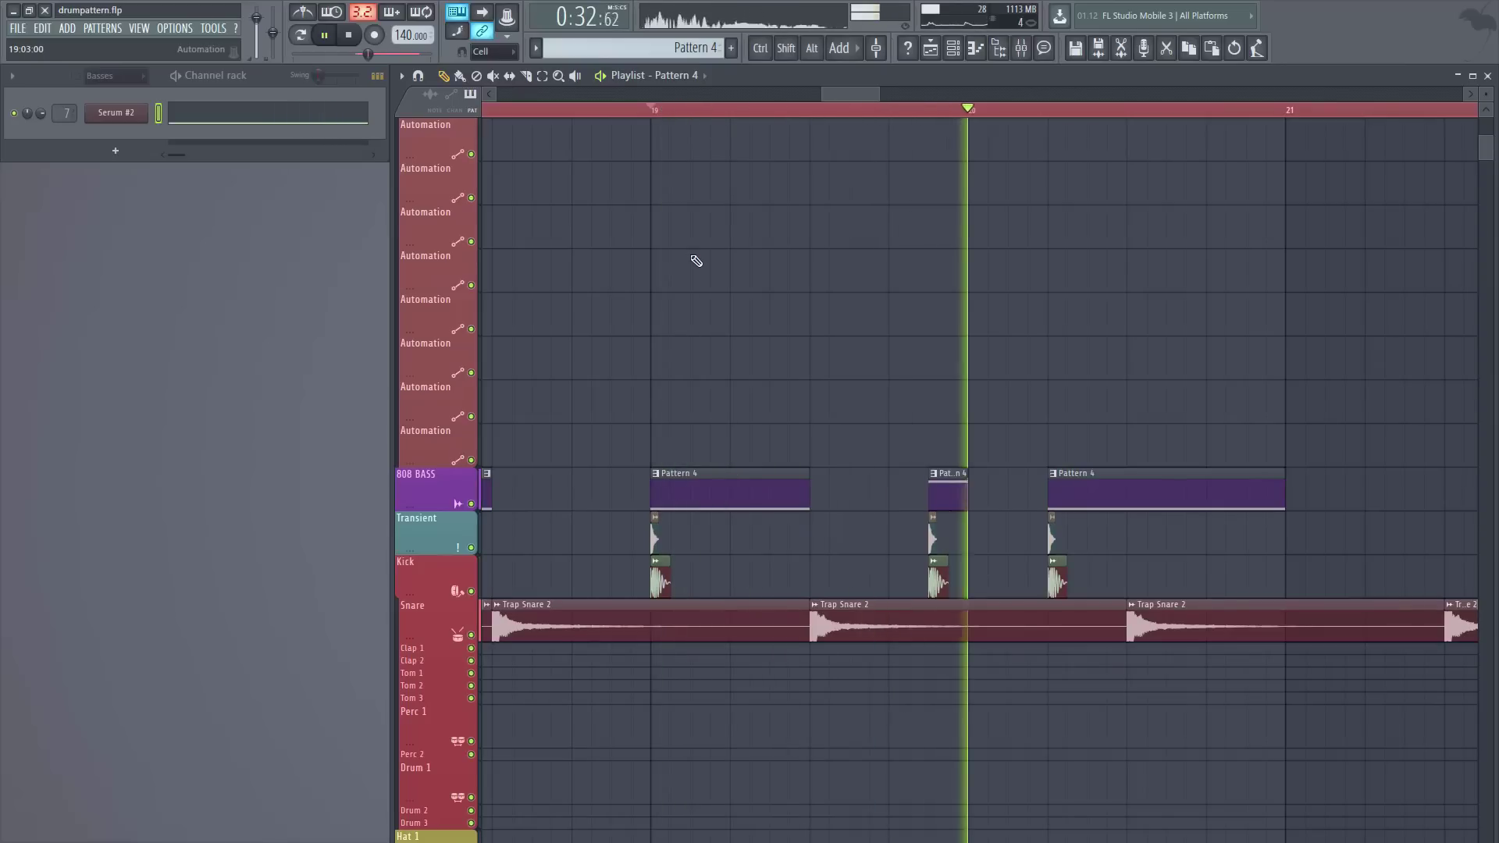
key(space)
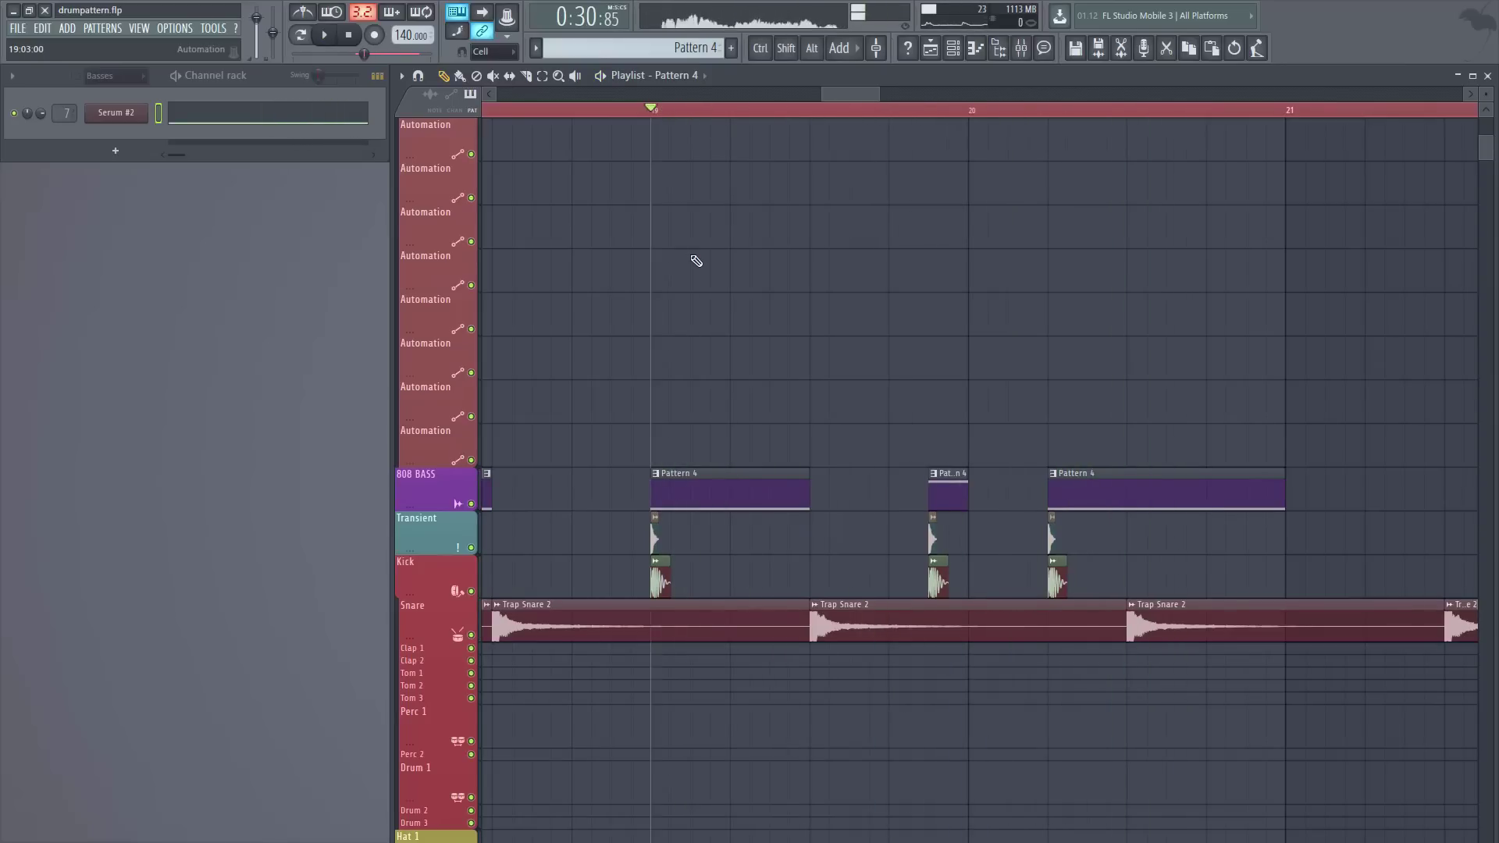
- Place a Pattern 4 clip with a length of 0:08:00 on 808 BASS at the kick before bar 22, ending at the next kick
scroll(696, 261, down, 10)
scroll(602, 463, up, 10)
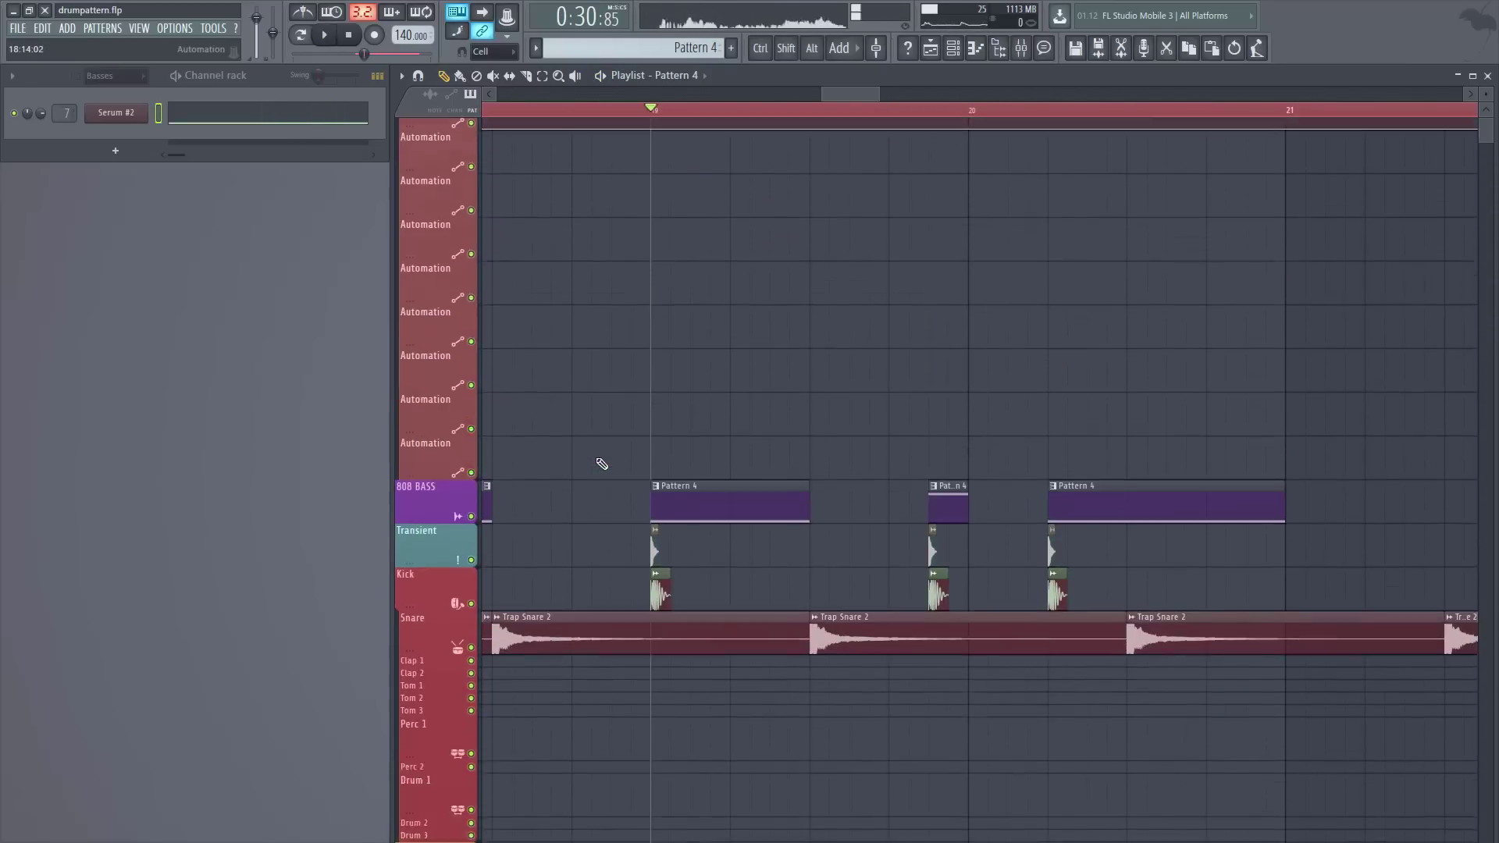
scroll(864, 107, down, 4)
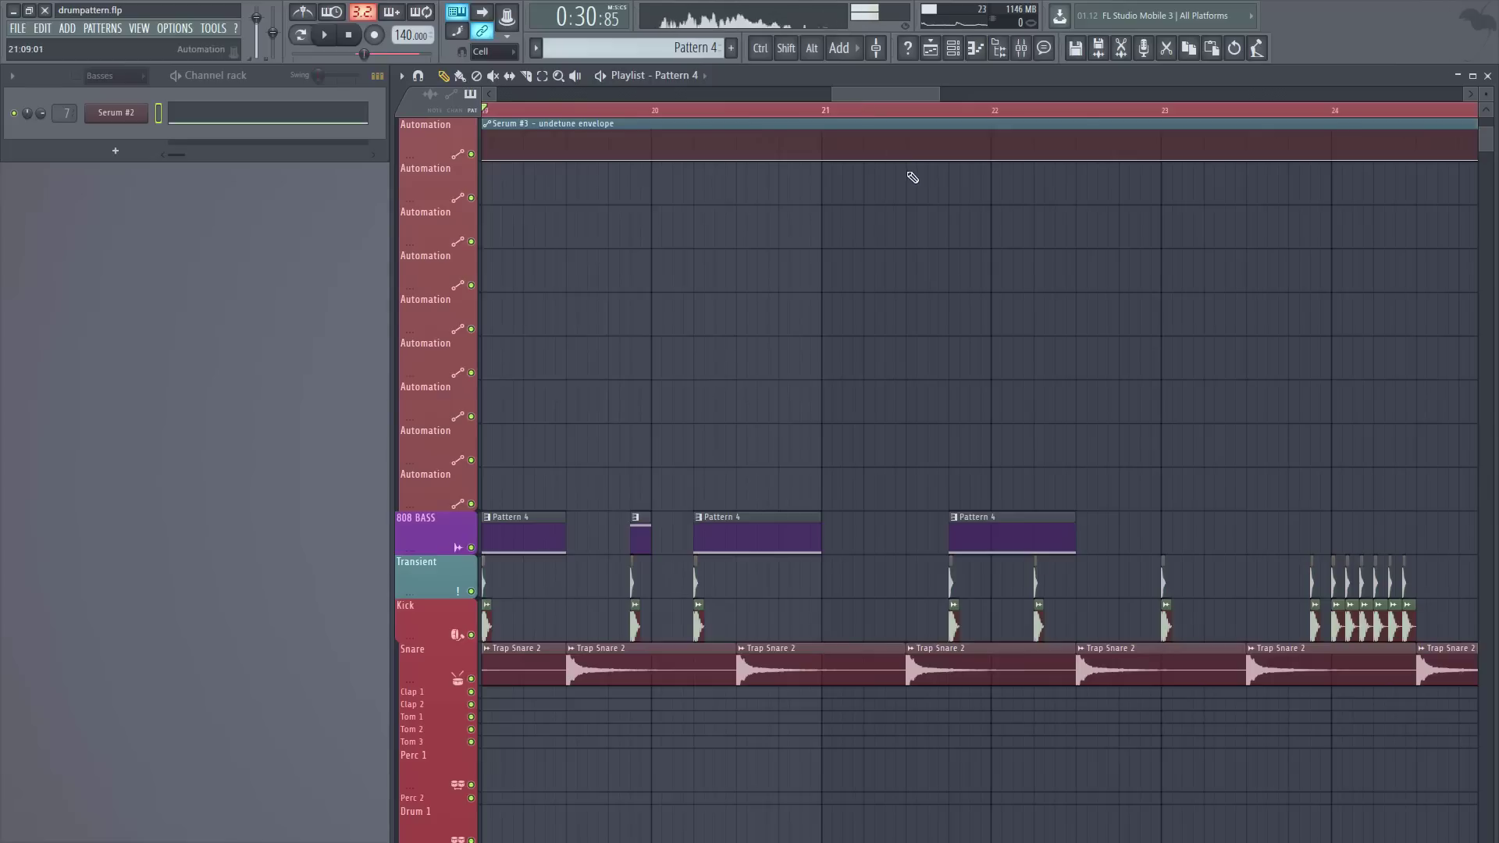
scroll(992, 121, up, 4)
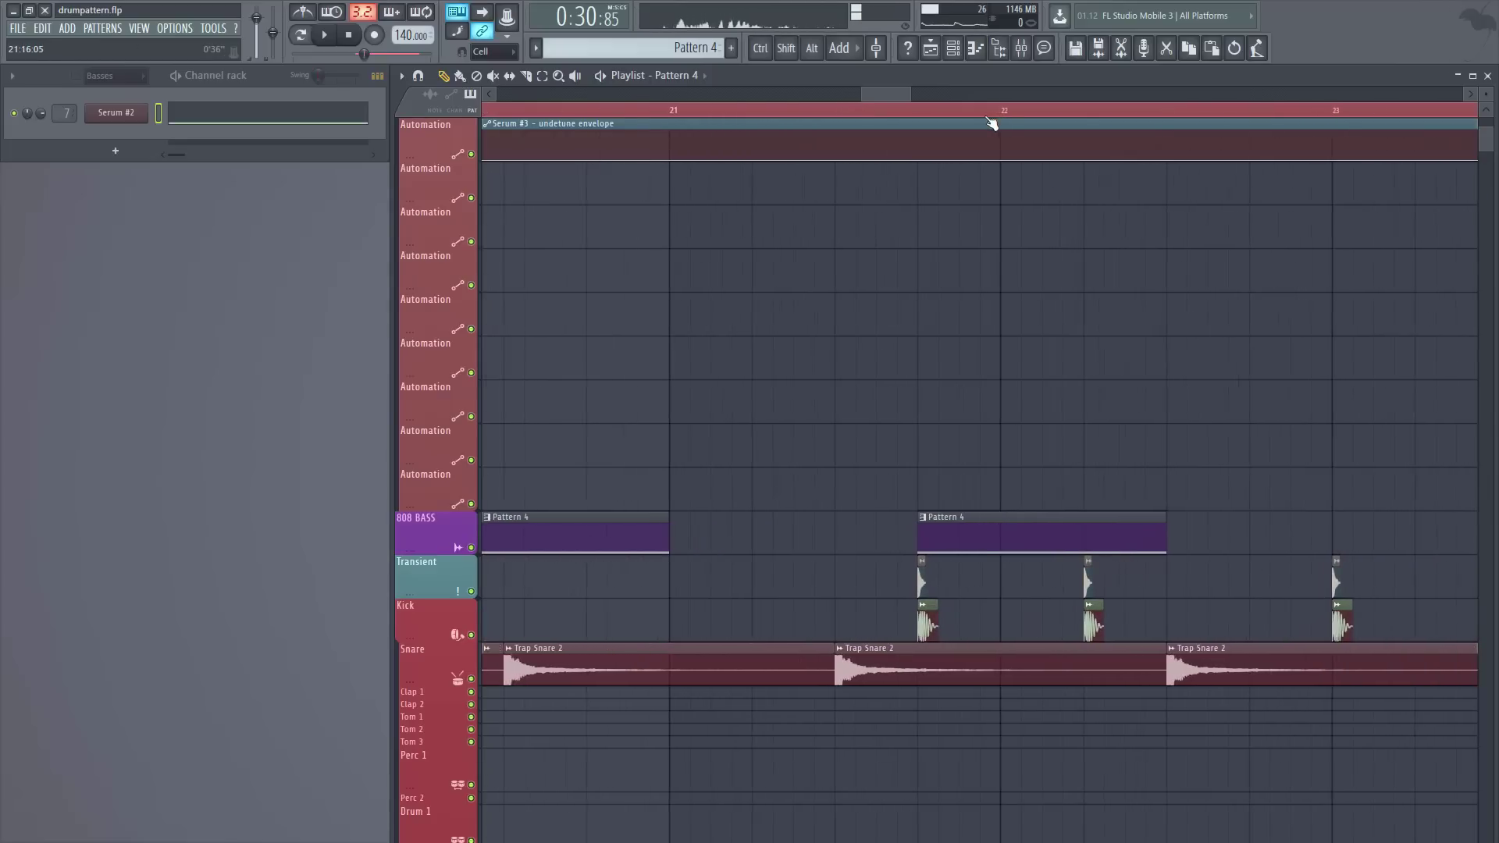
scroll(992, 121, up, 1)
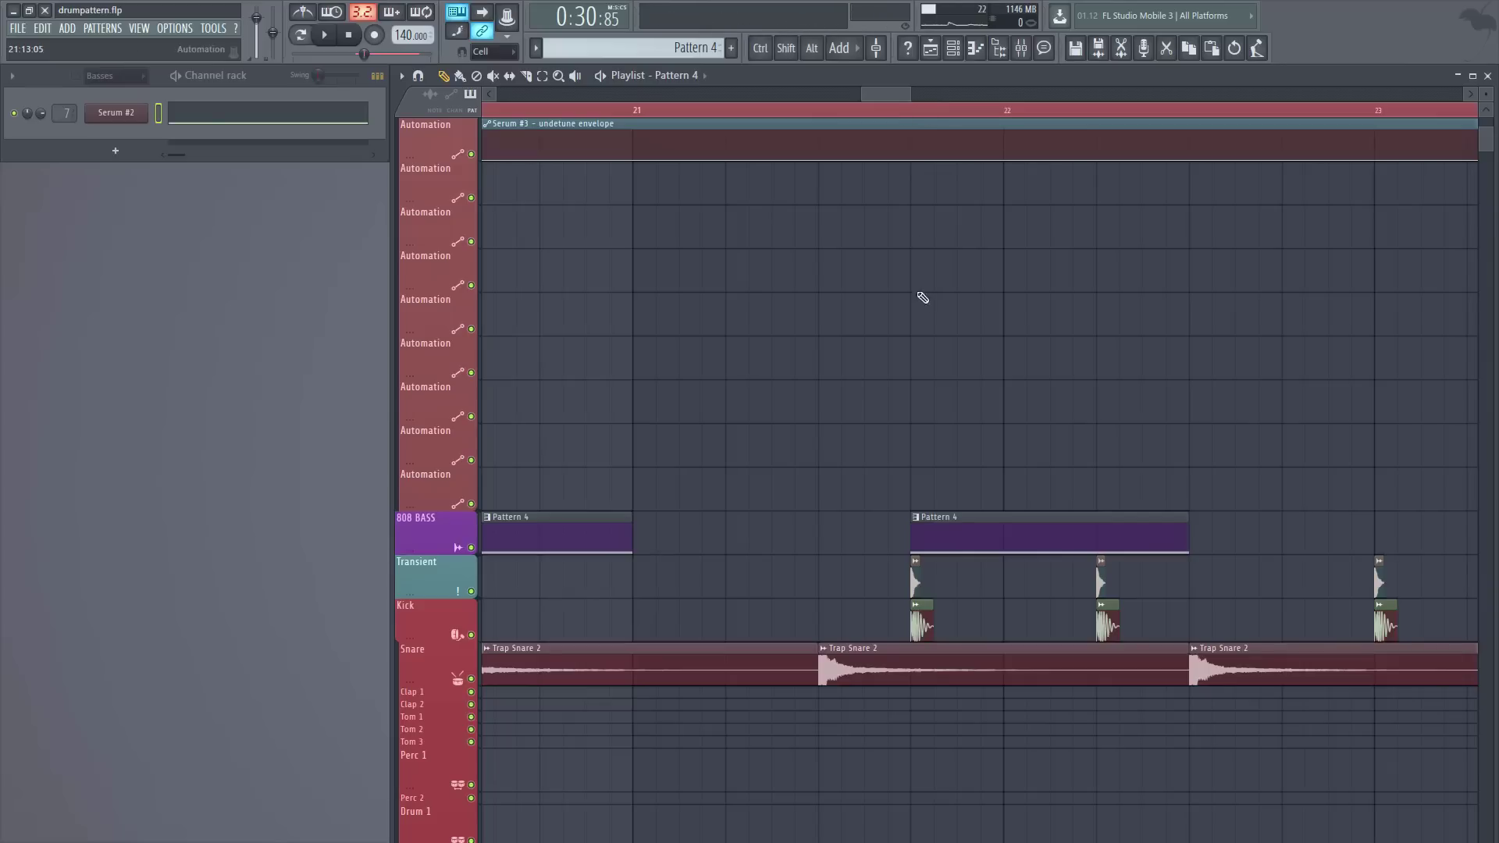
scroll(748, 116, down, 5)
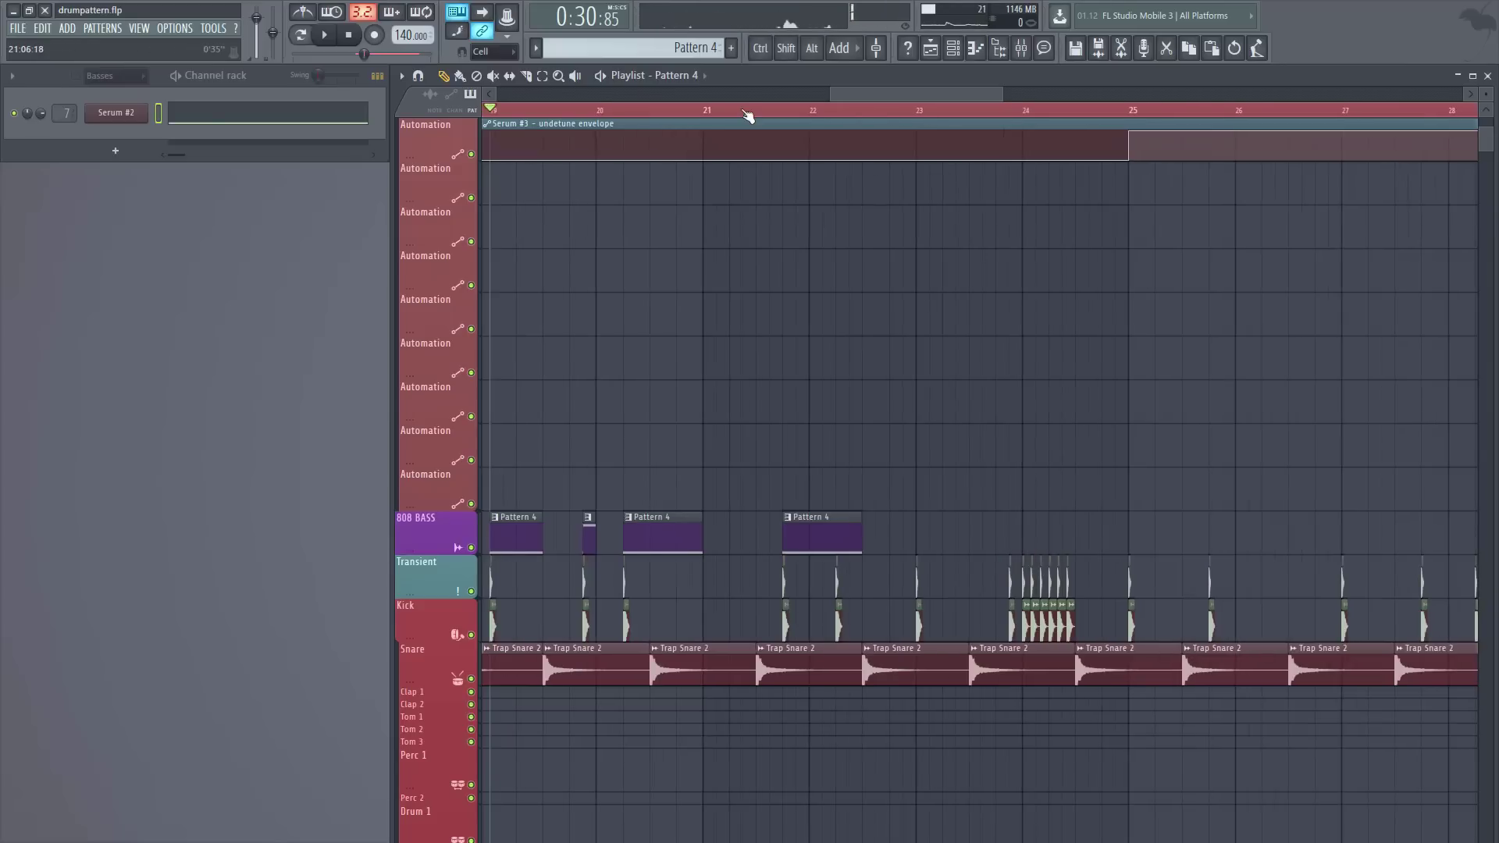
click(712, 114)
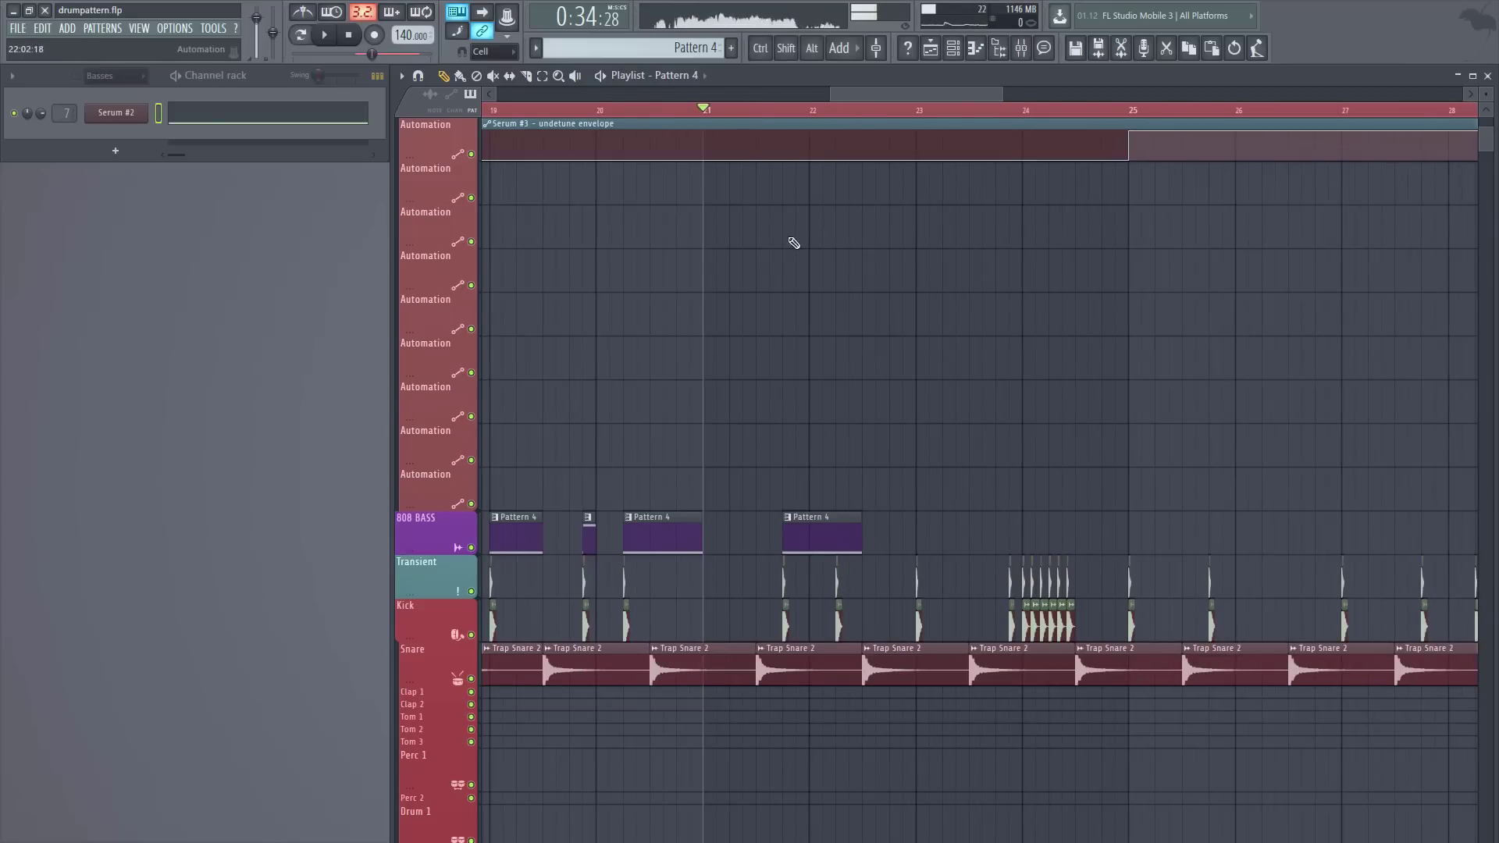
drag(865, 538, 836, 540)
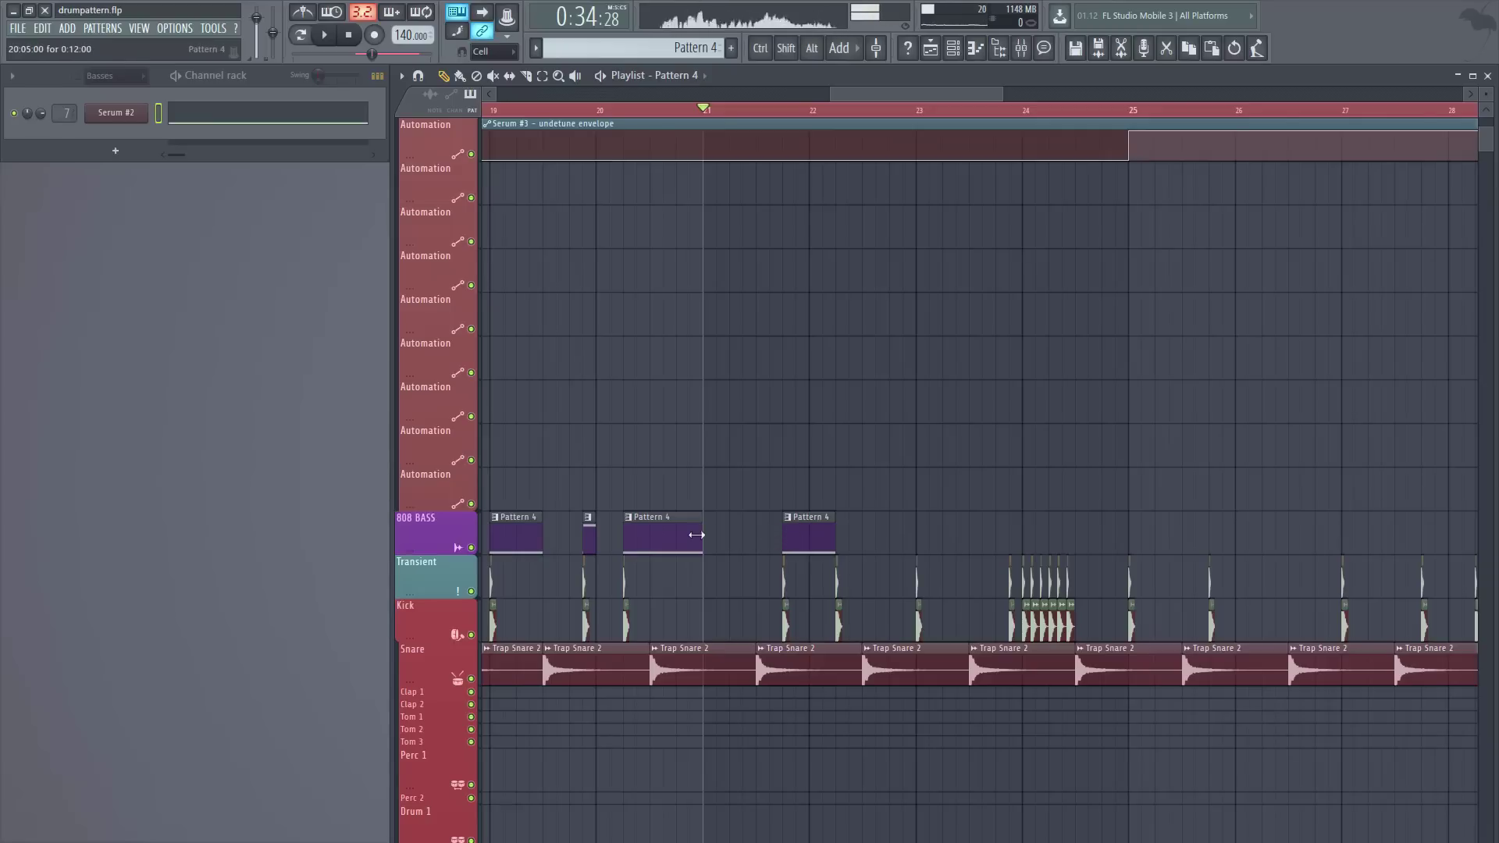
- Insert a short, higher-note Pattern 4 clip on 808 BASS directly before the clip at bar 21's last kick, and play from bar 21
click(779, 533)
scroll(826, 117, up, 3)
key(space)
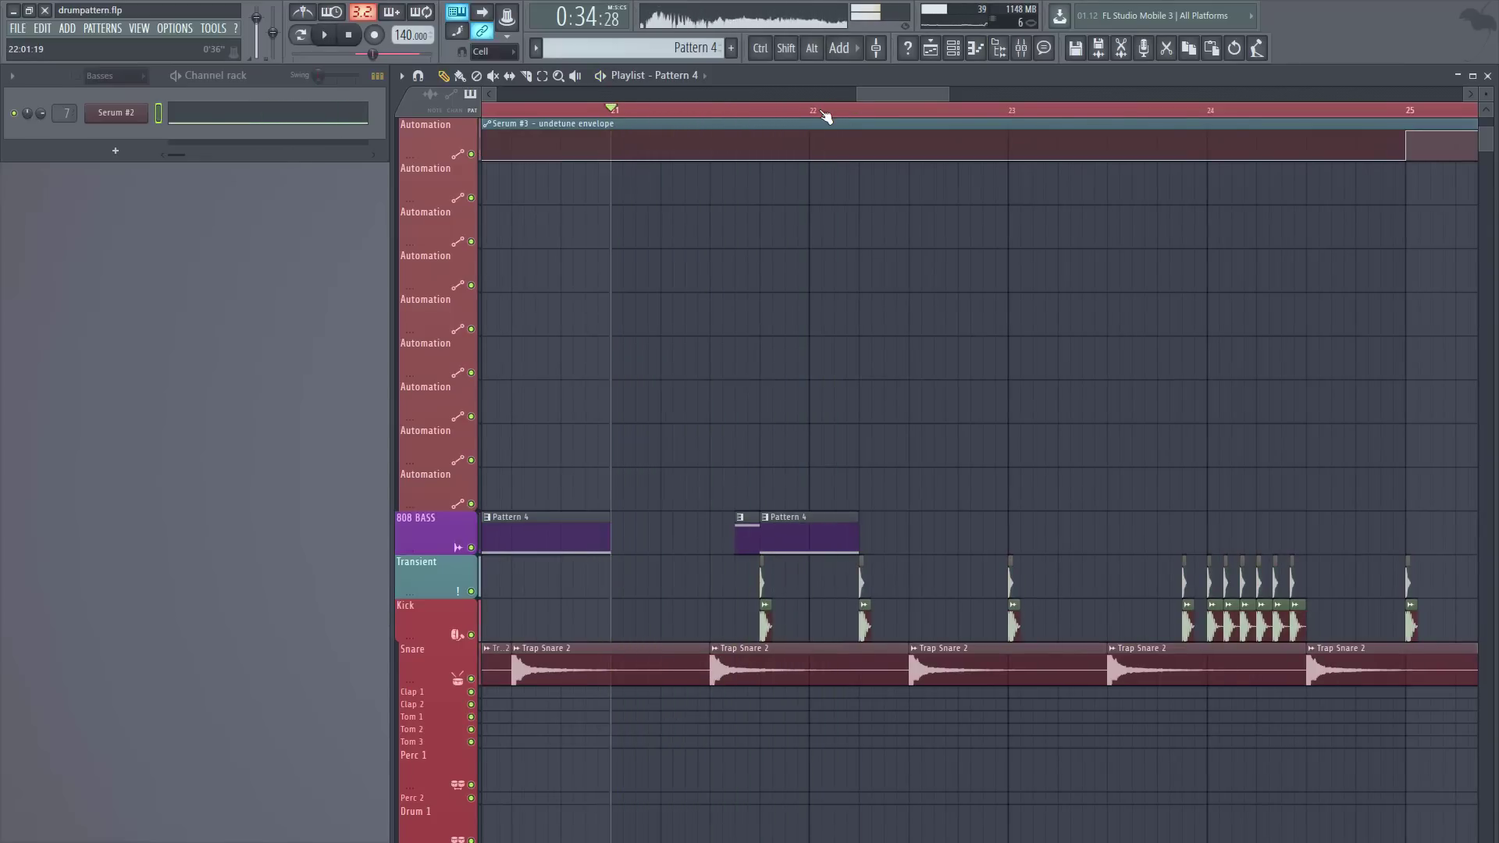
key(space)
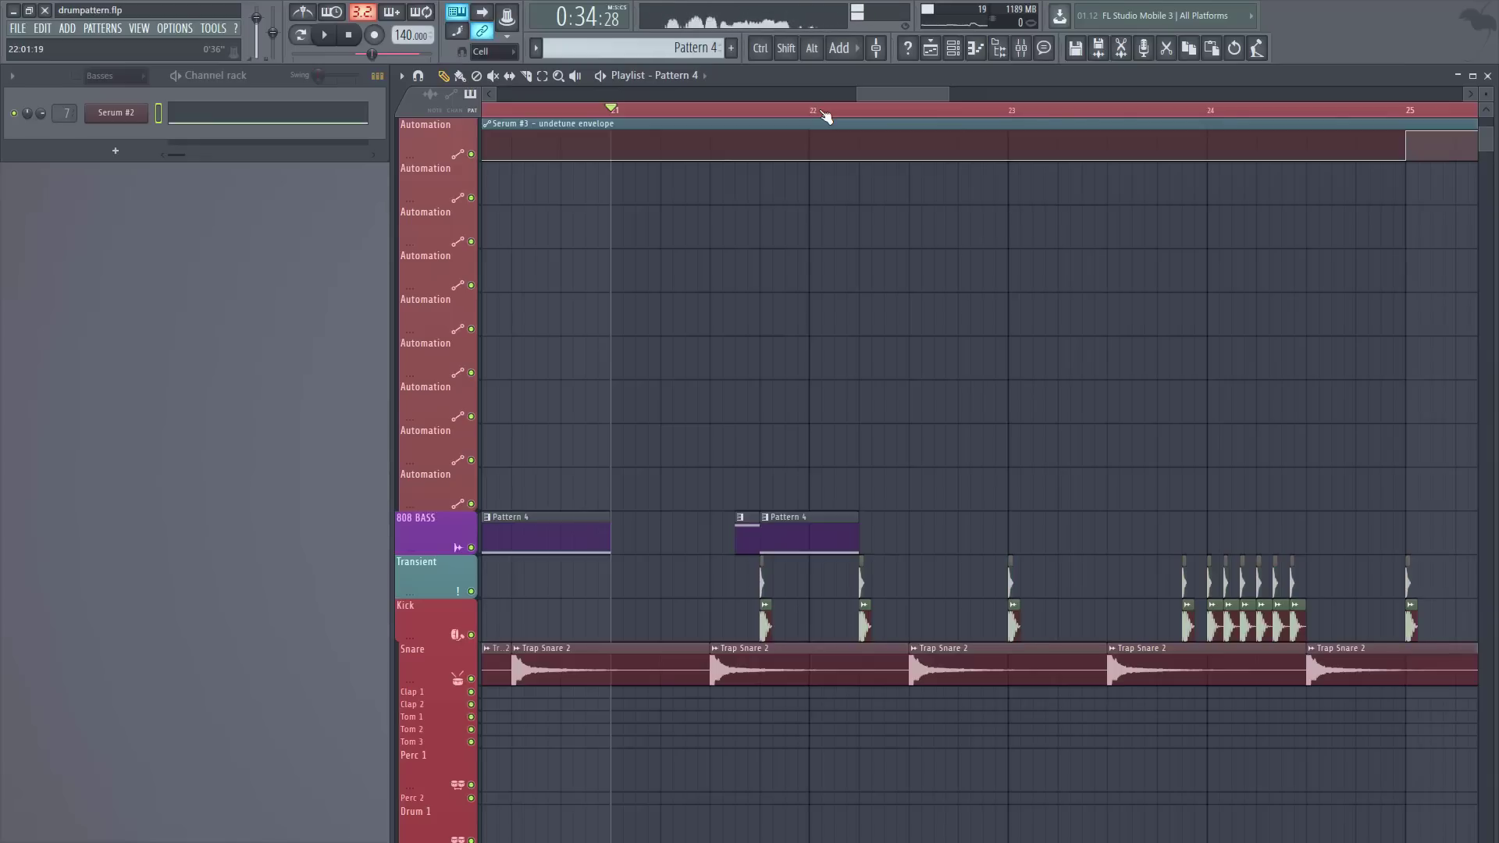
- Play the arrangement from several points in bar 21 to check the short higher note leading into the kick
click(719, 110)
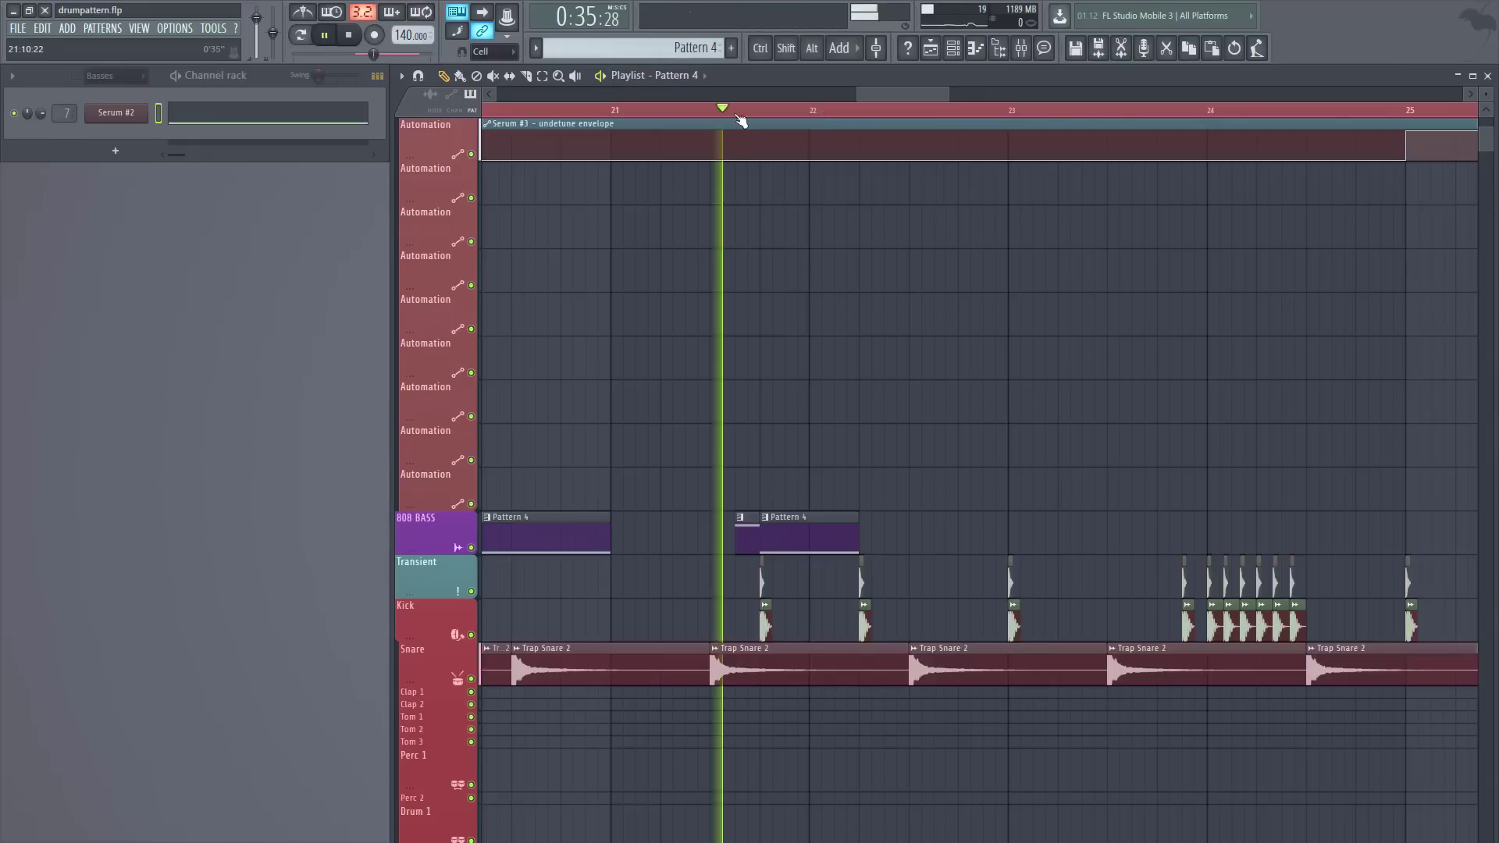
click(731, 110)
key(space)
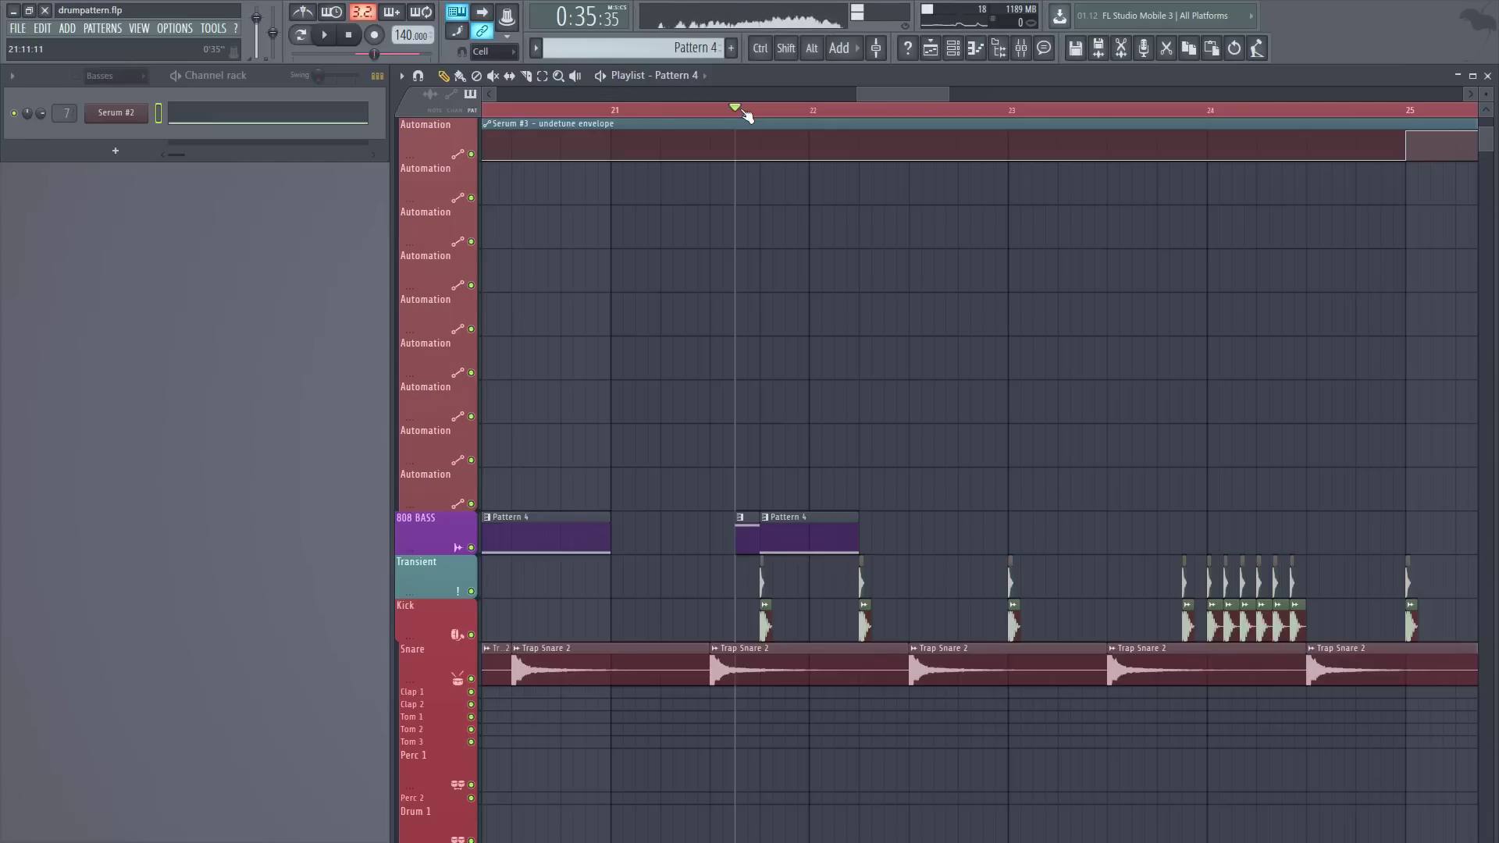
scroll(747, 116, down, 3)
key(space)
click(626, 116)
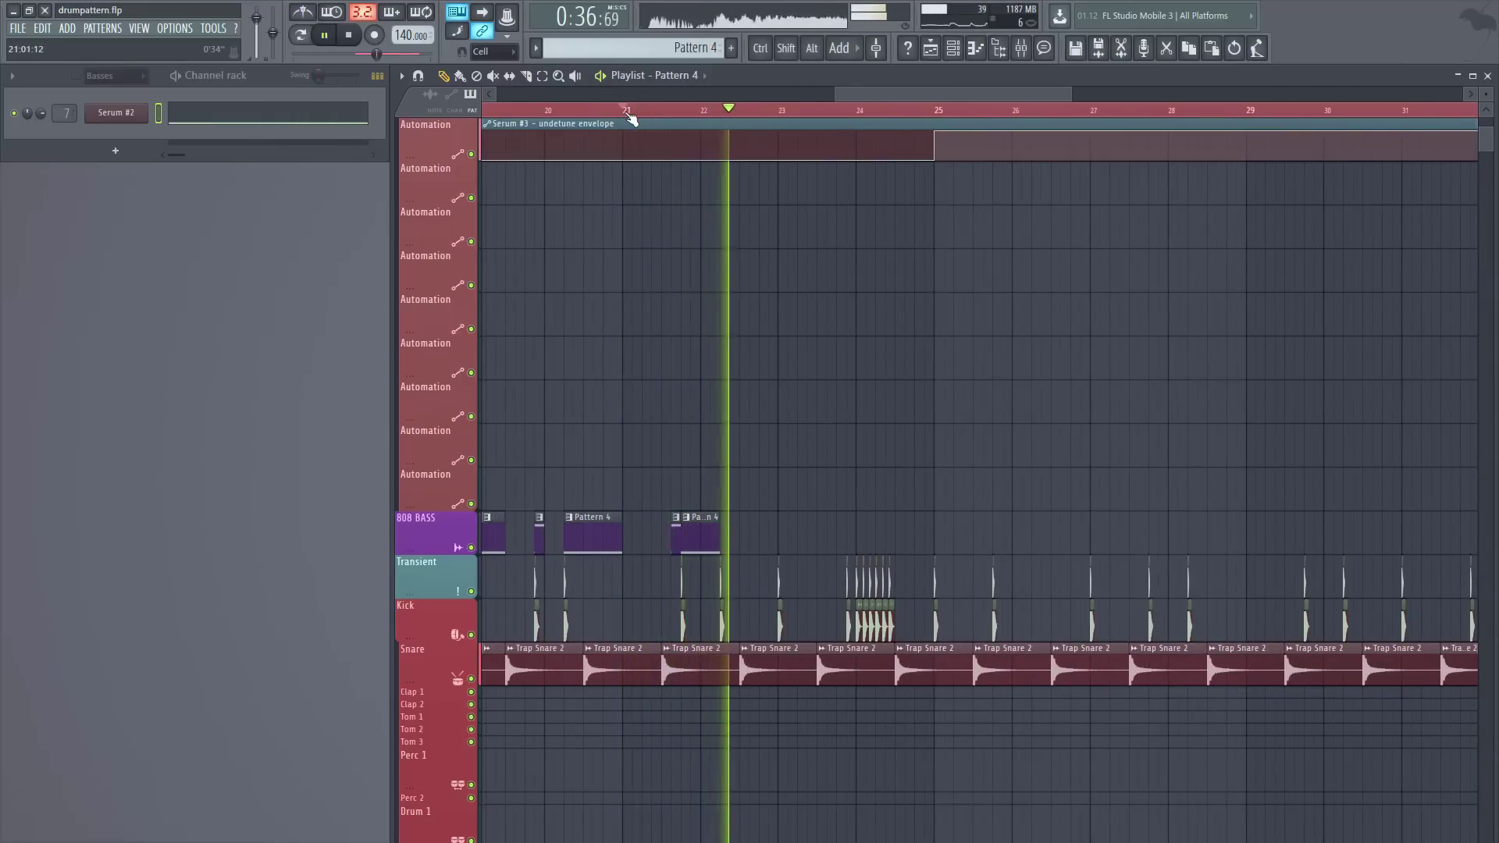
key(space)
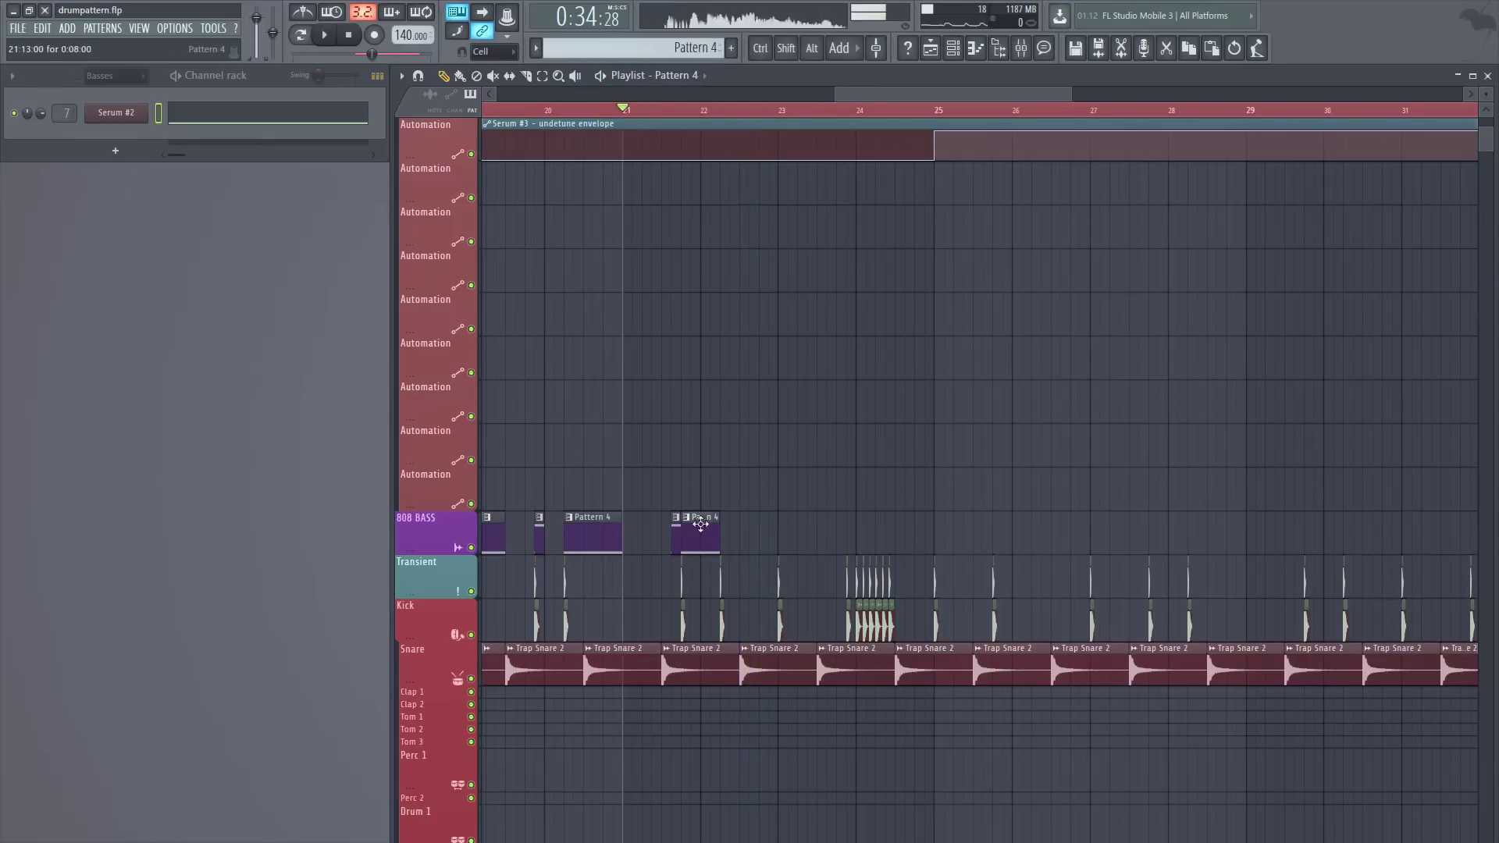
- Place Pattern 4 clips on 808 BASS from the bar 22 kick to bar 23 and from bar 23 to the next snare, and play from bar 21
click(738, 542)
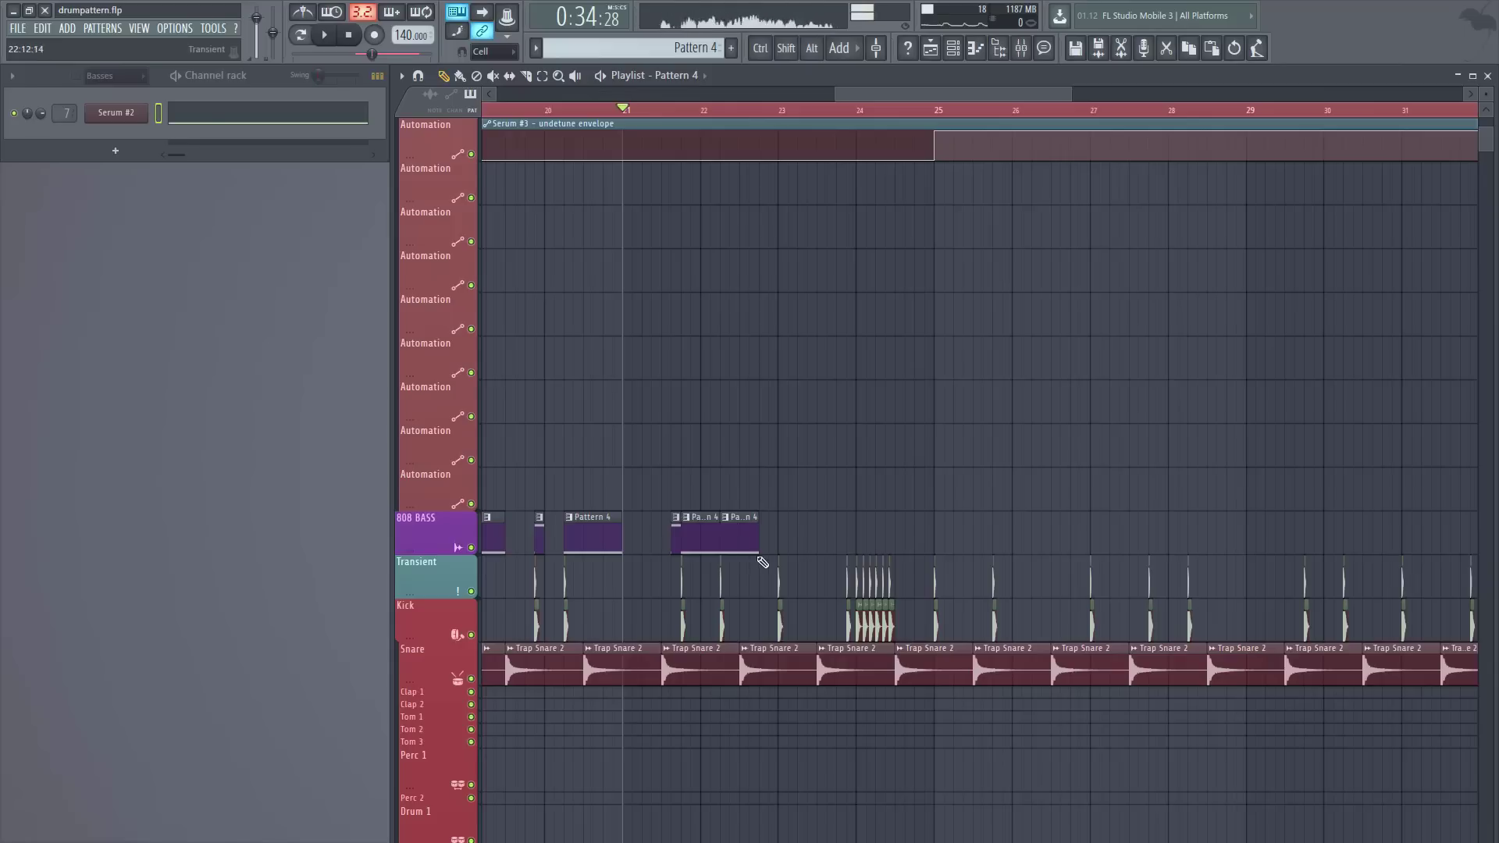
drag(759, 546, 778, 546)
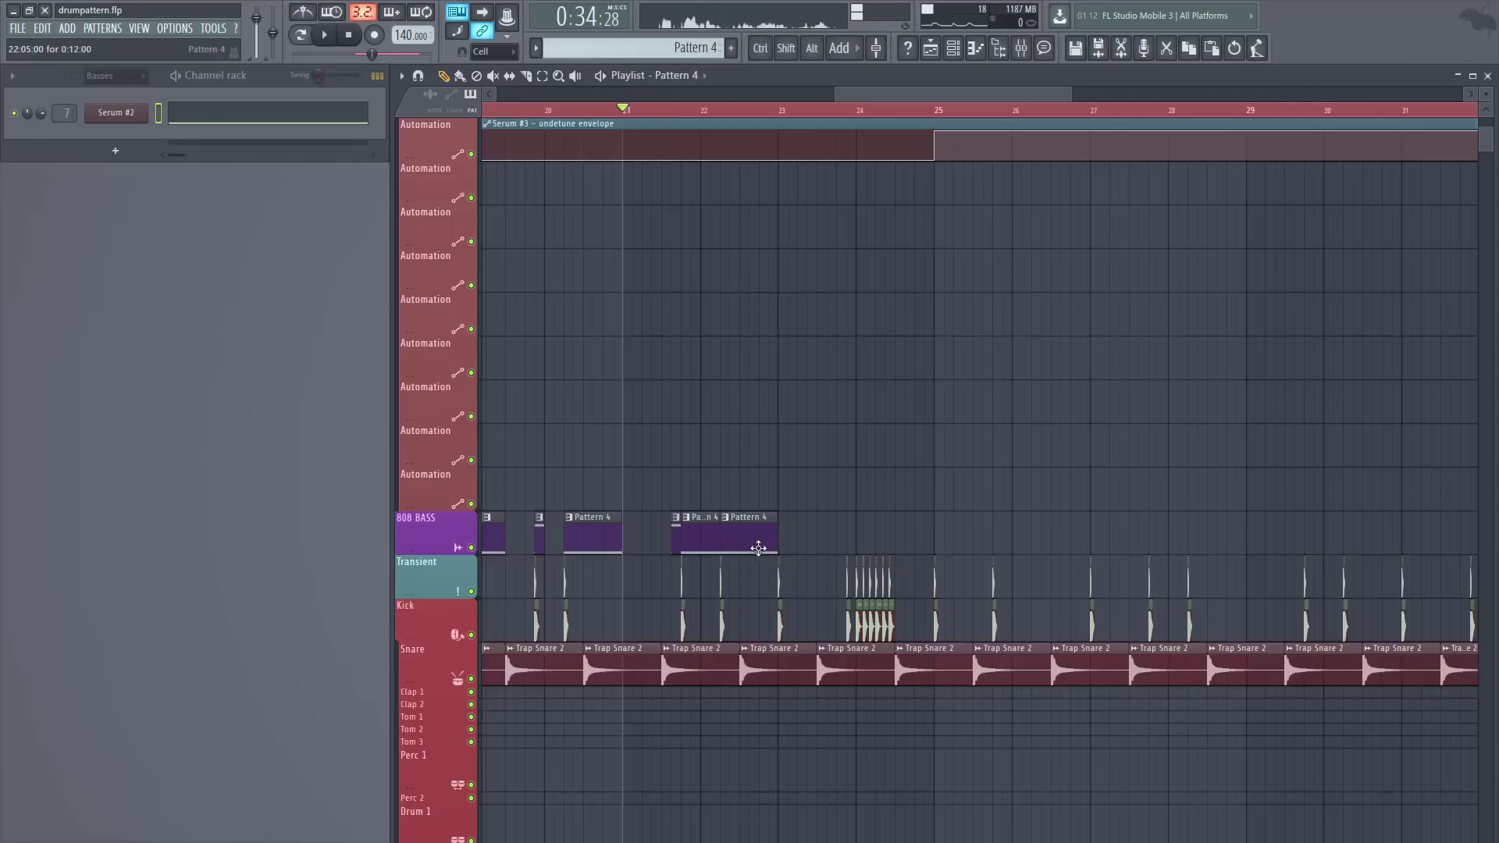
mouse_move(788, 515)
mouse_down()
mouse_move(804, 490)
mouse_move(800, 531)
mouse_move(818, 540)
mouse_up()
key(space)
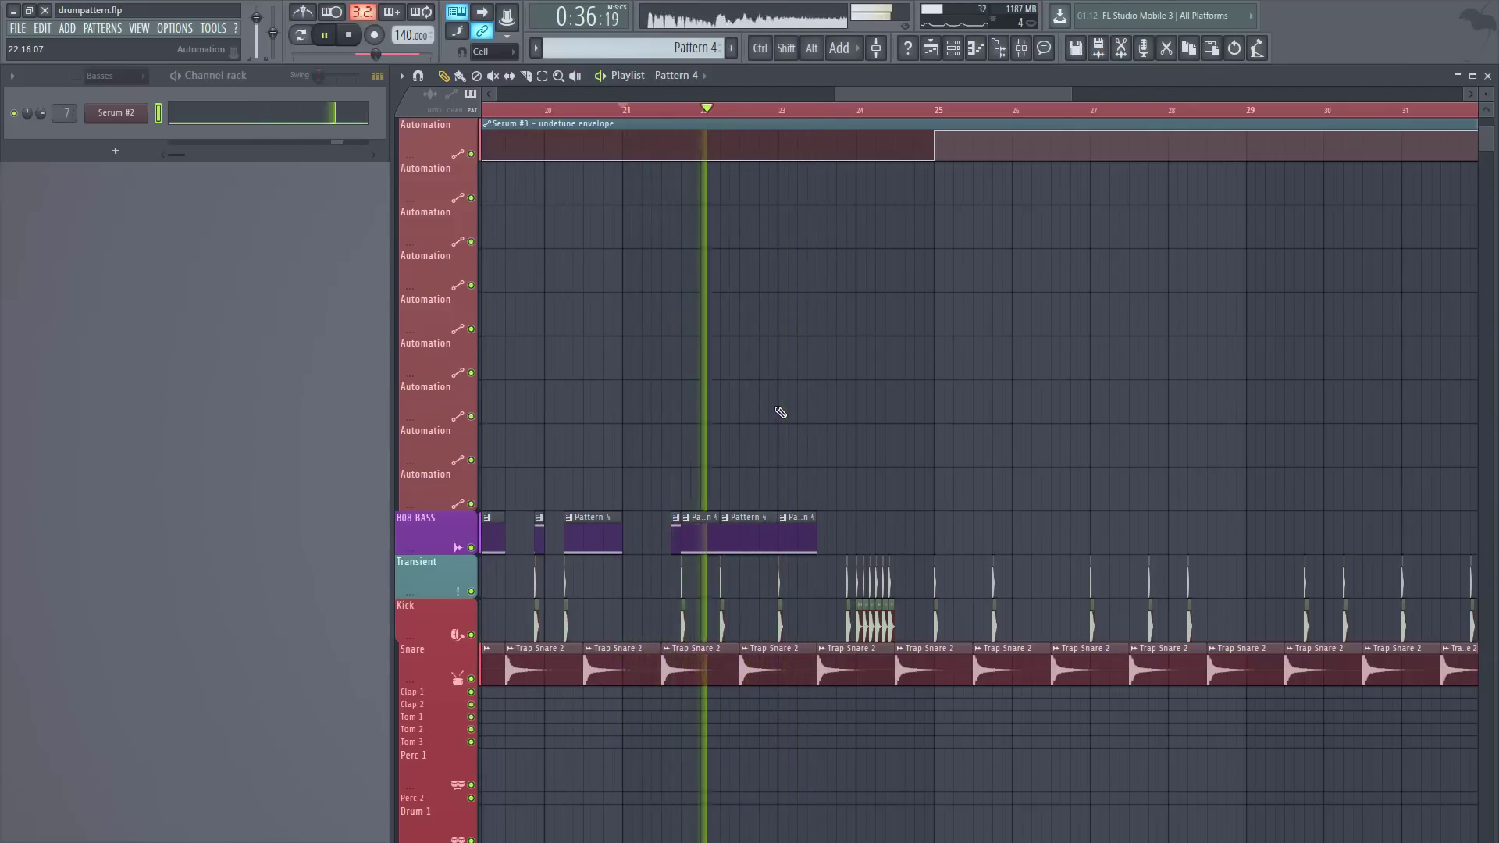
key(space)
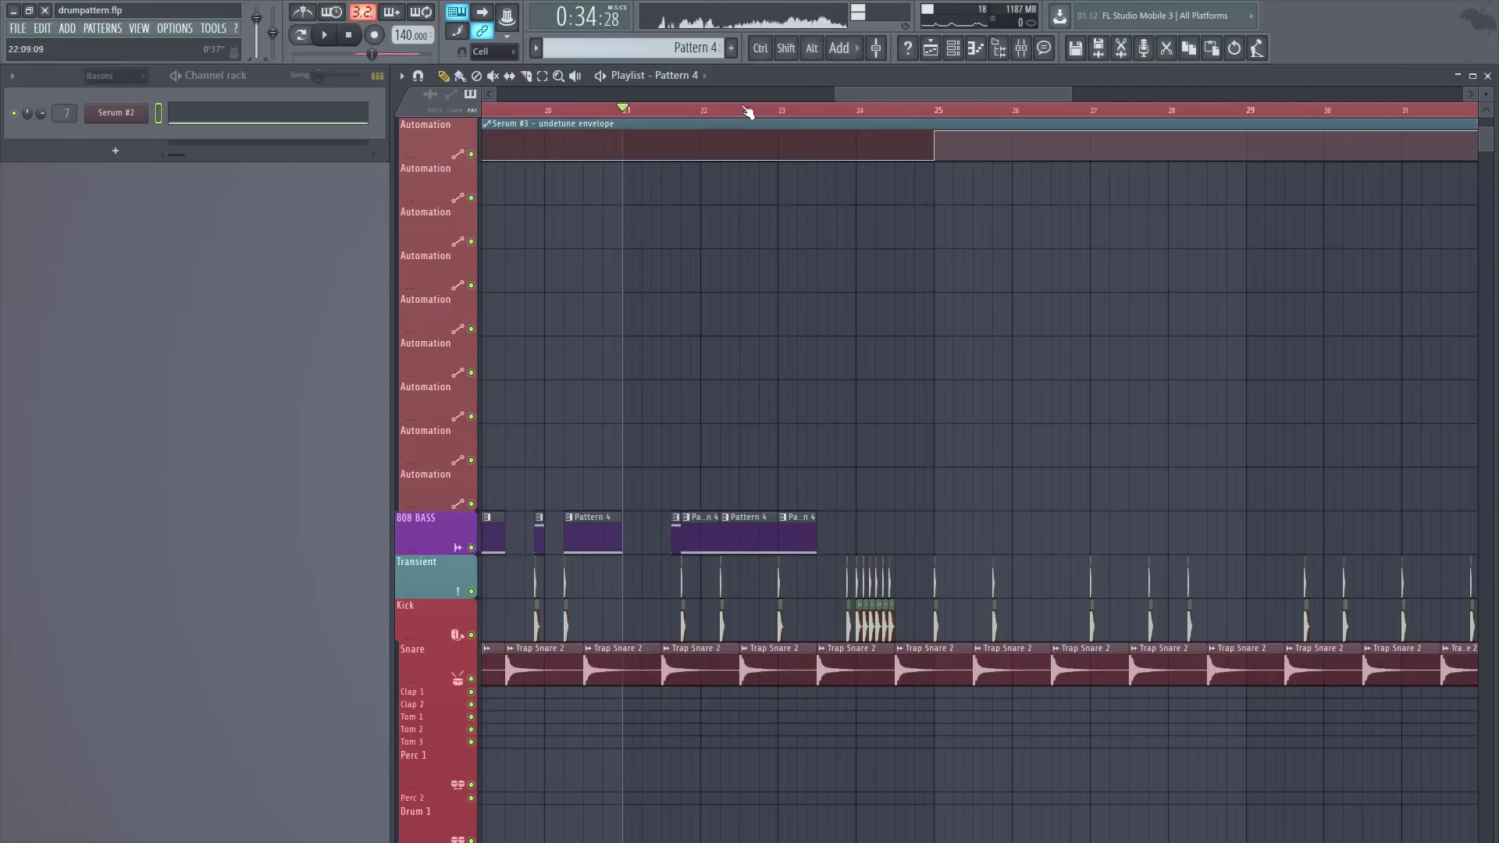
- Place a short, higher-note Pattern 4 clip on 808 BASS at the kick just before bar 24, ending at bar 24, and play from bar 23
scroll(748, 113, up, 5)
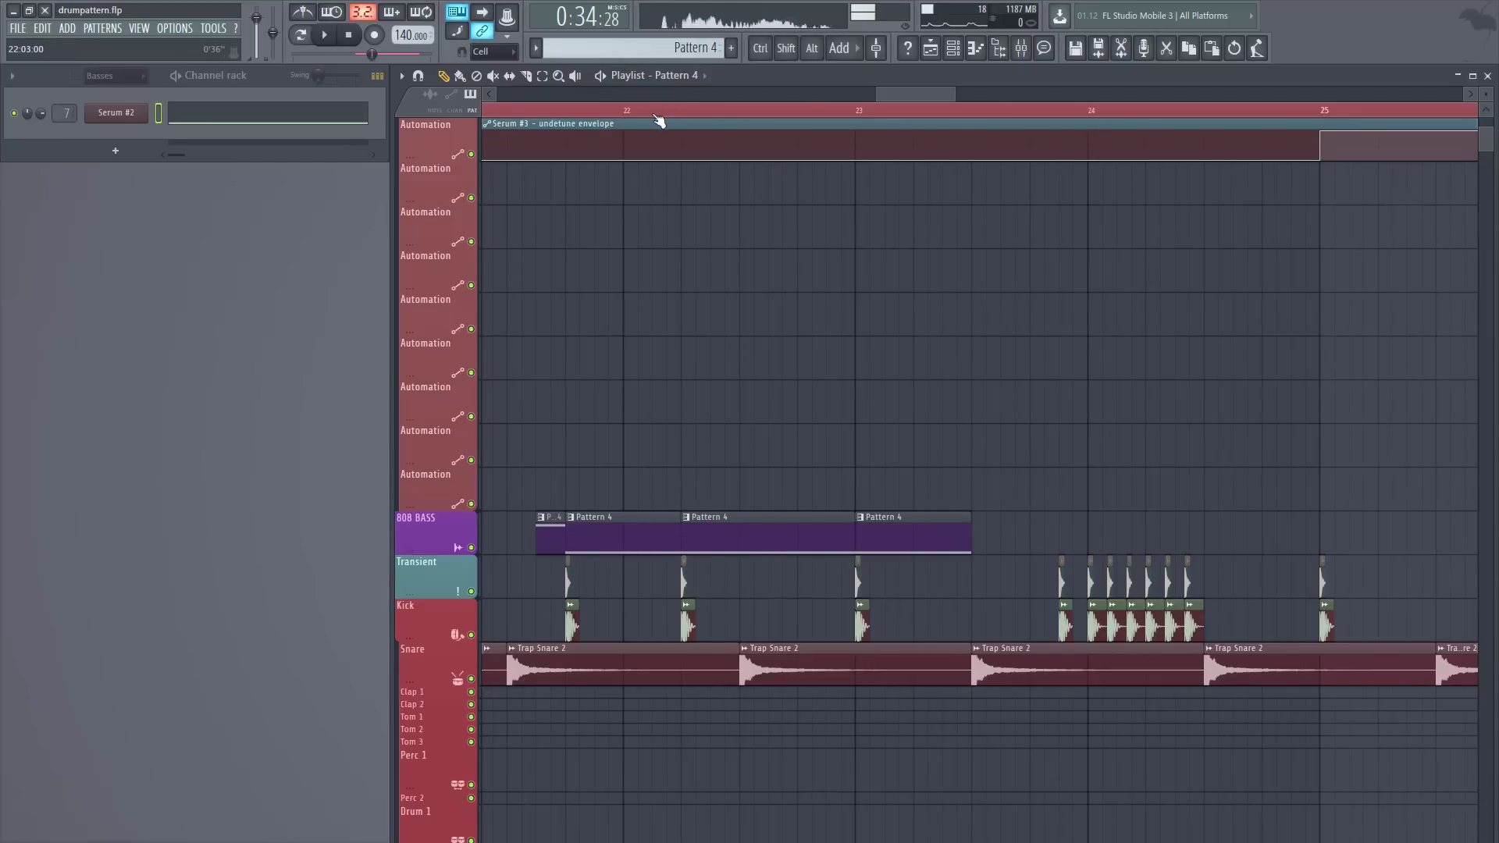
scroll(658, 120, down, 3)
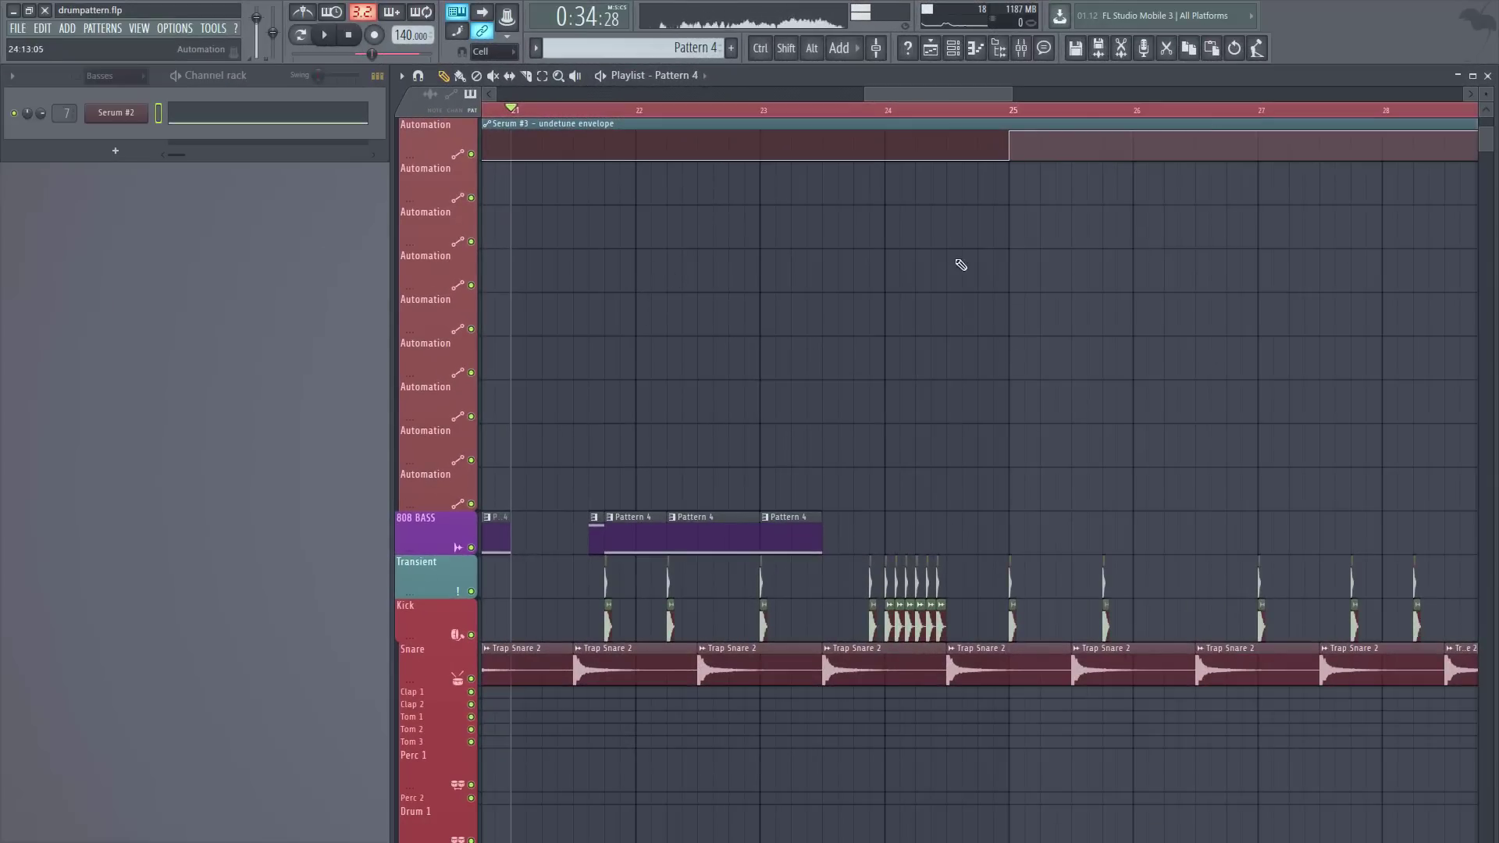
scroll(890, 110, up, 2)
click(835, 110)
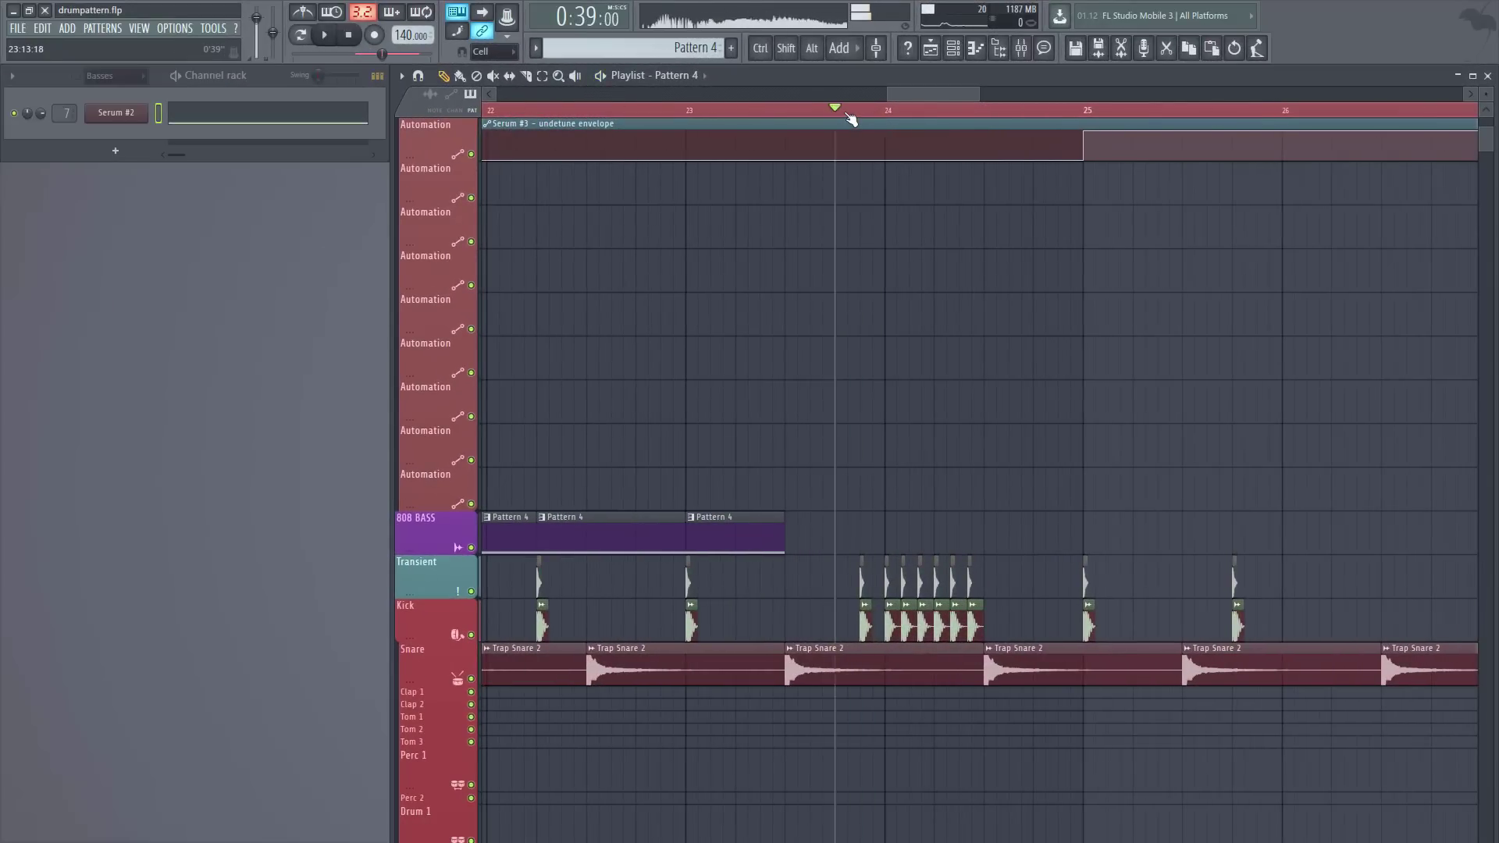
drag(943, 94, 875, 94)
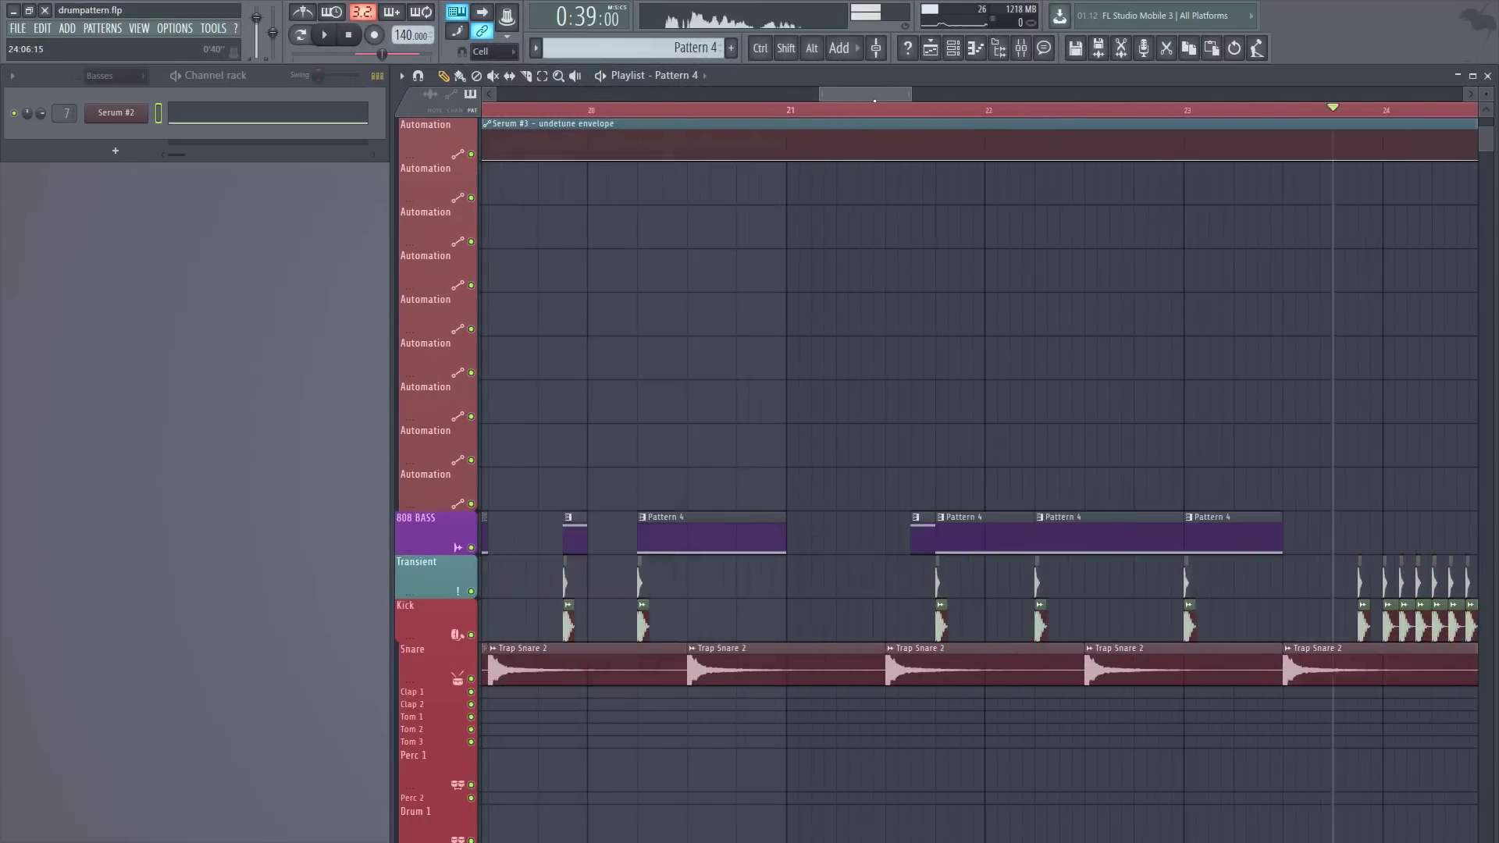
scroll(875, 100, left, 2)
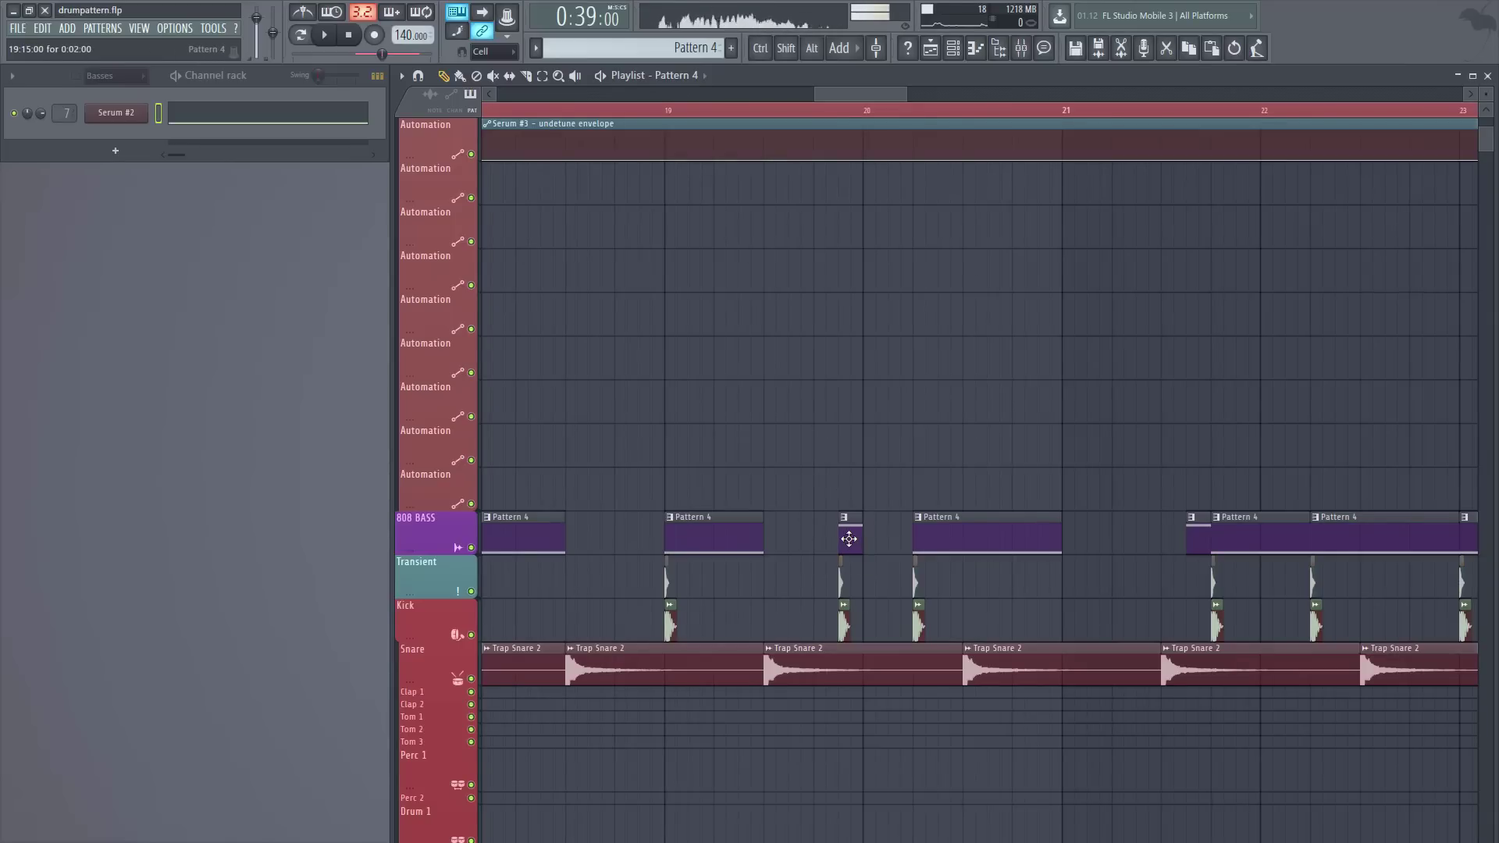
scroll(851, 464, right, 6)
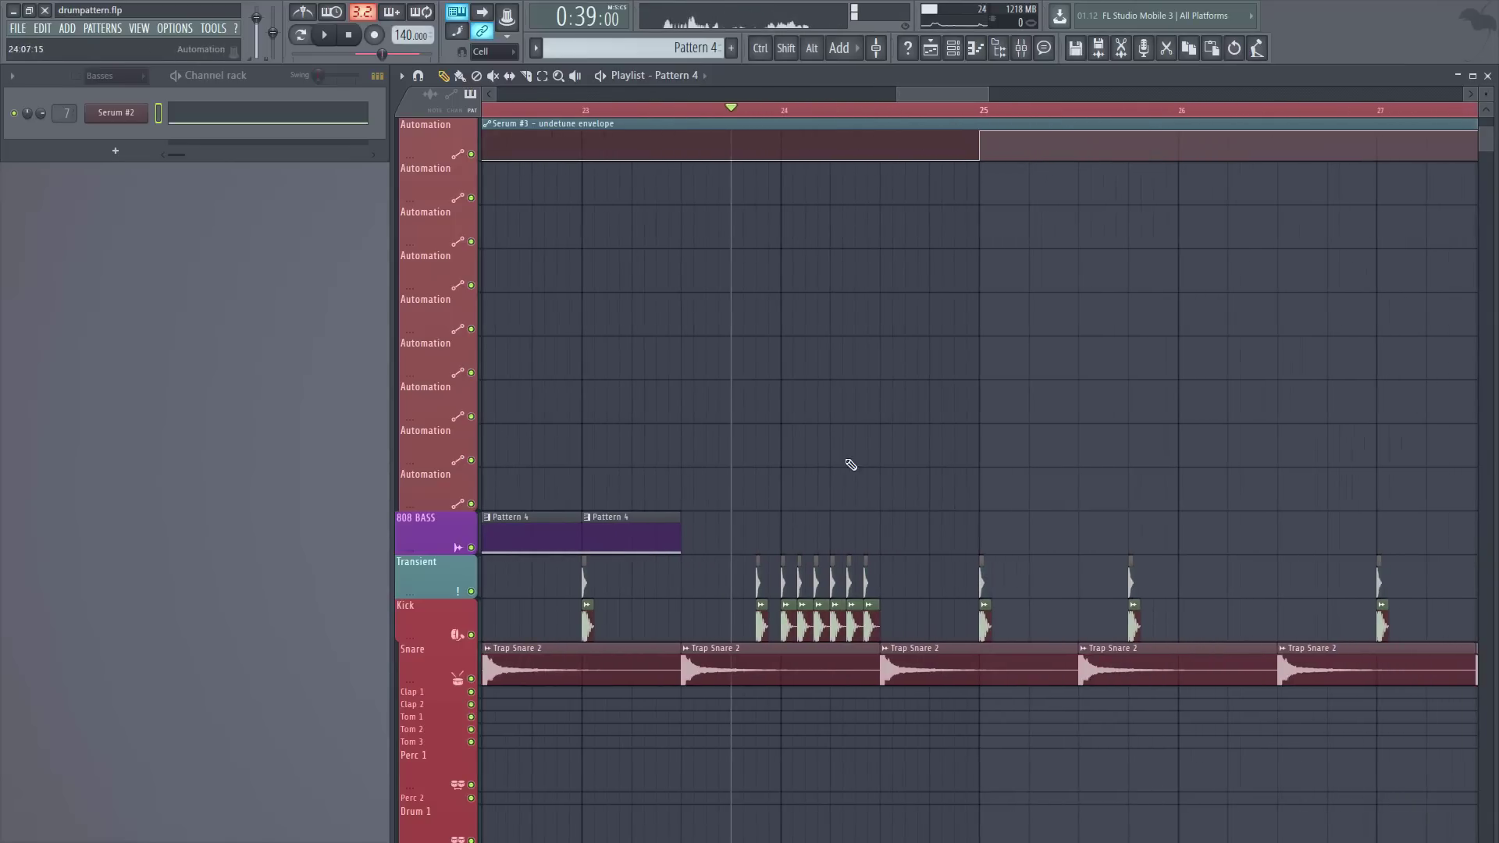
click(766, 533)
click(591, 110)
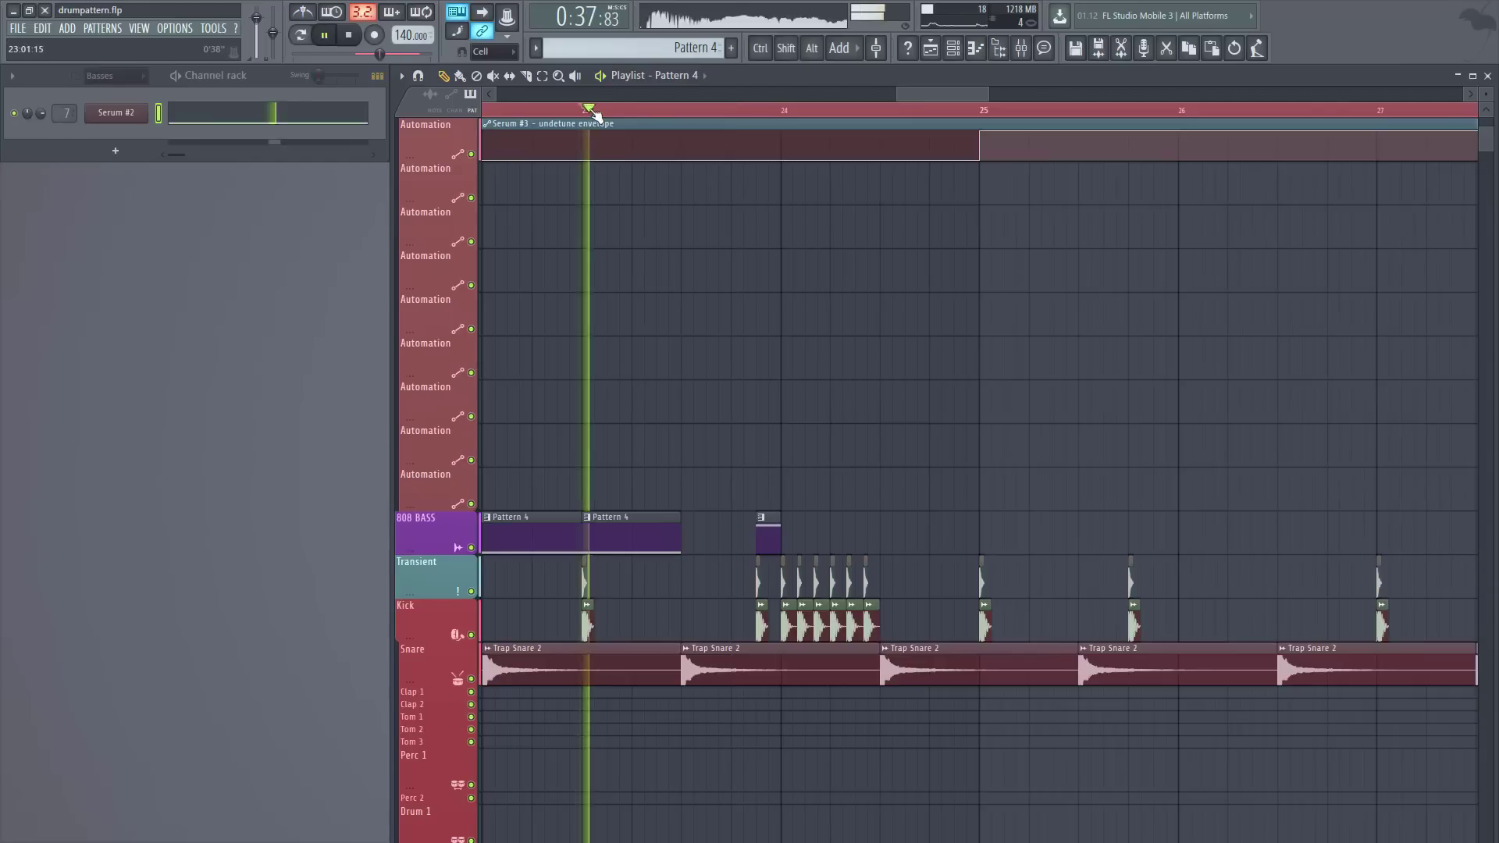
key(space)
key(space)
key(space)
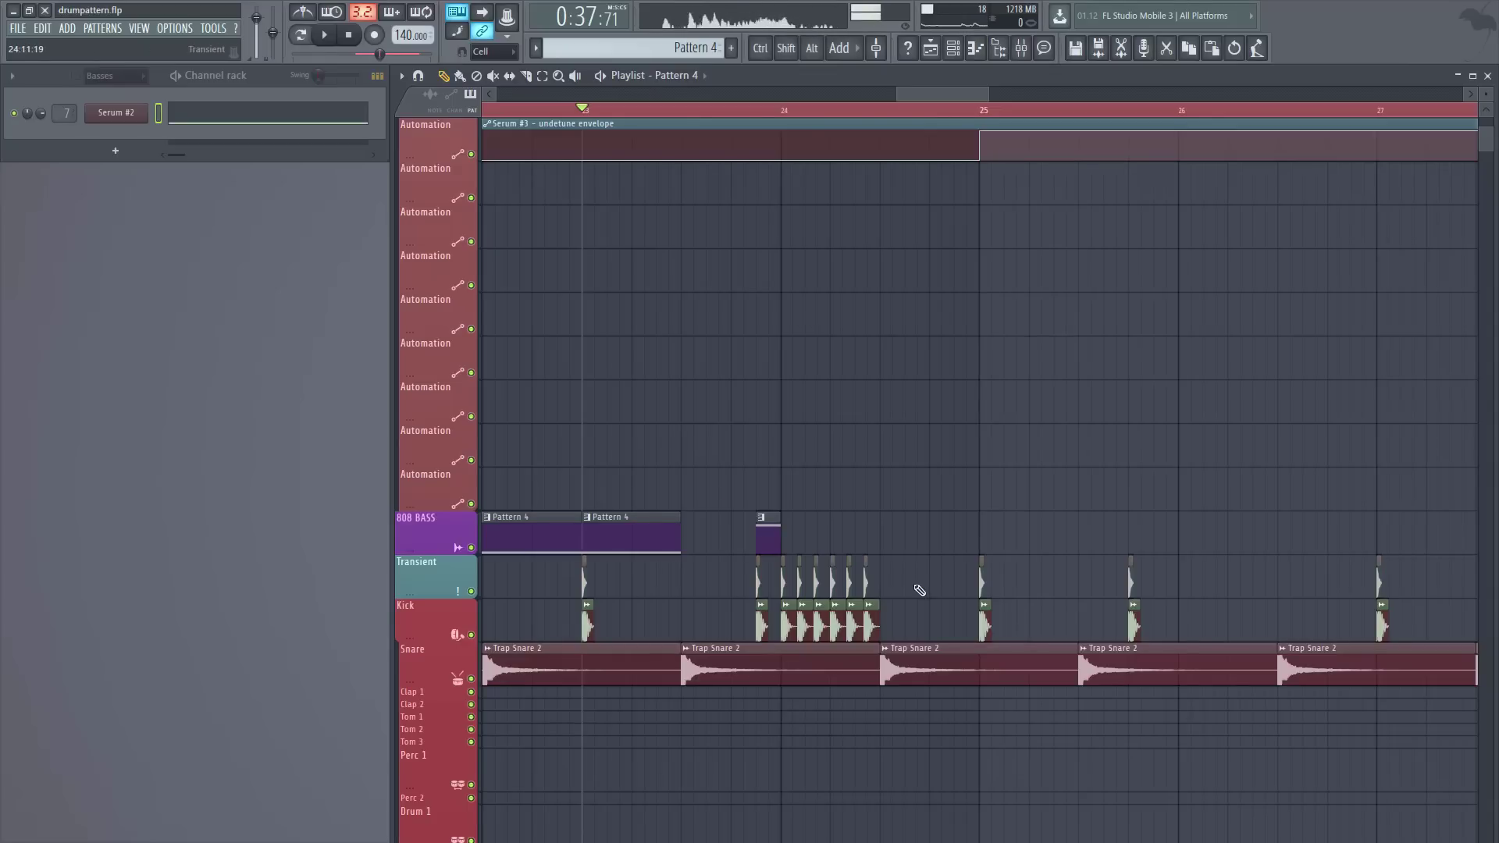
- Place a short Pattern 4 clip on 808 BASS at each of the six kick-roll hits in bar 24, ending on the snare, and play the roll
scroll(921, 213, up, 4)
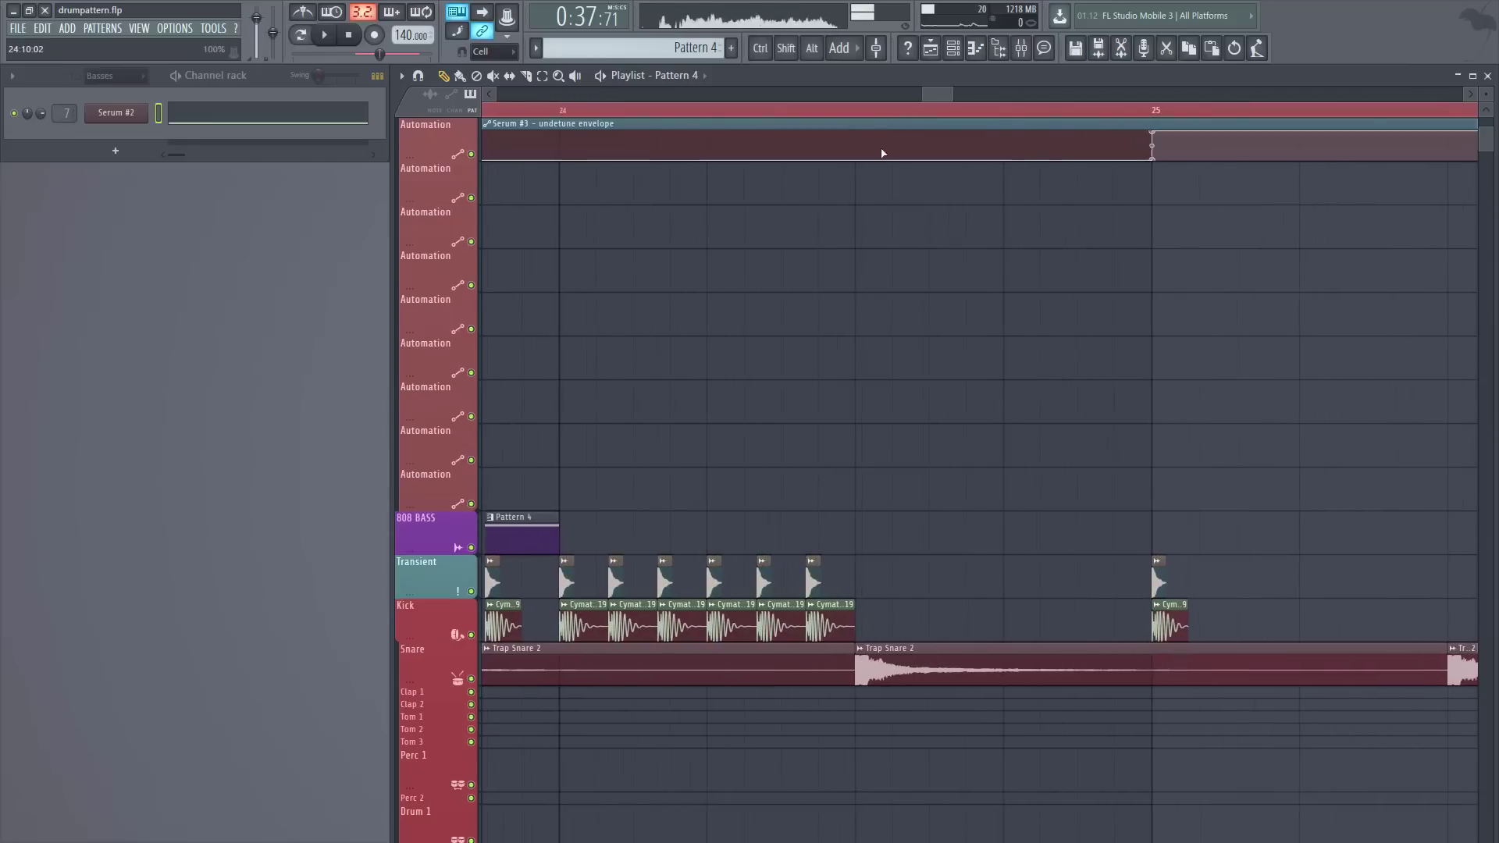
click(569, 110)
scroll(629, 110, down, 6)
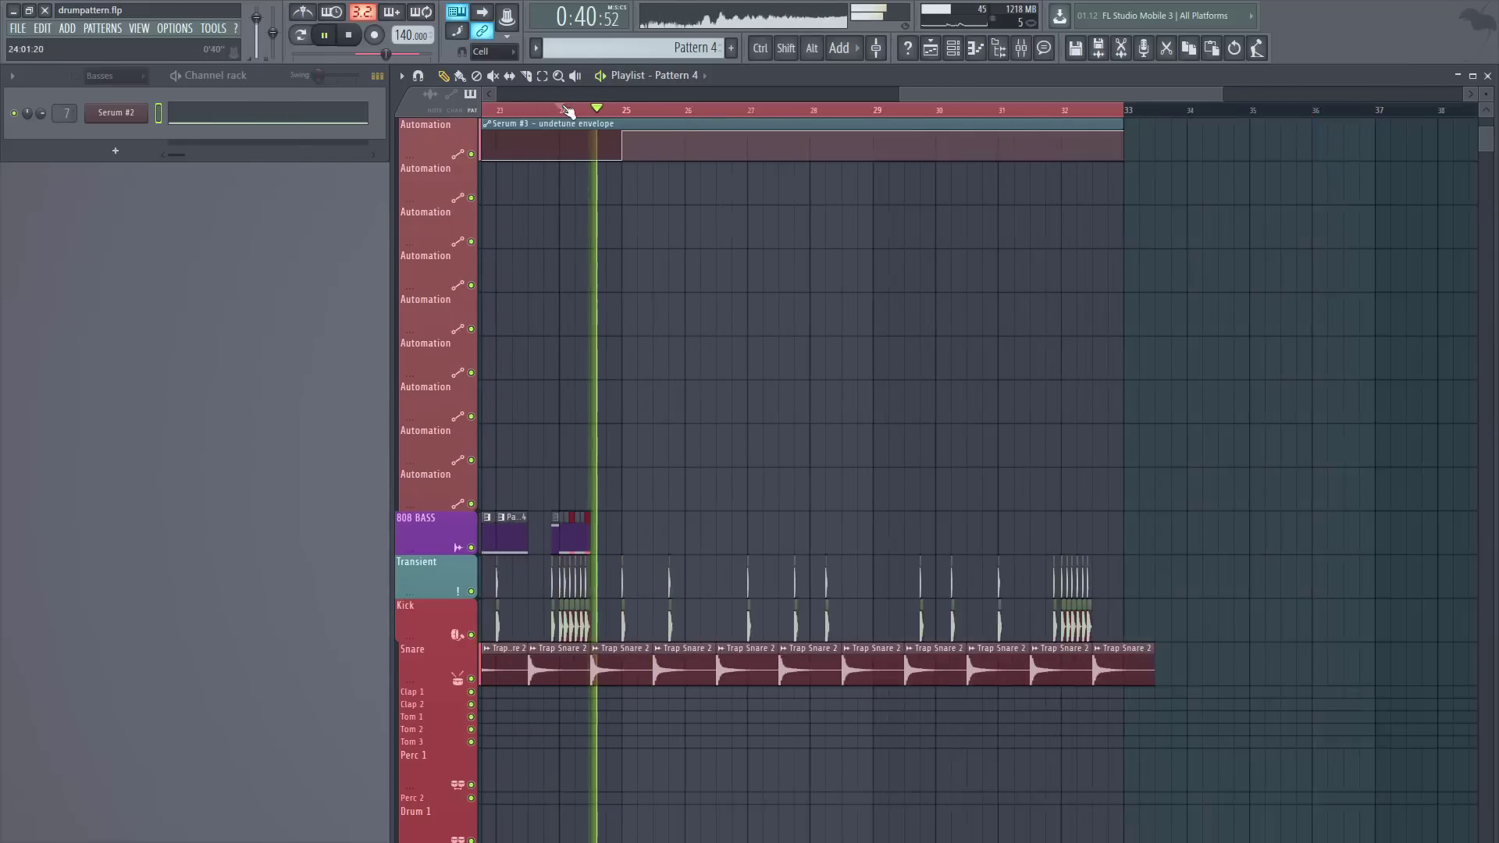
click(589, 110)
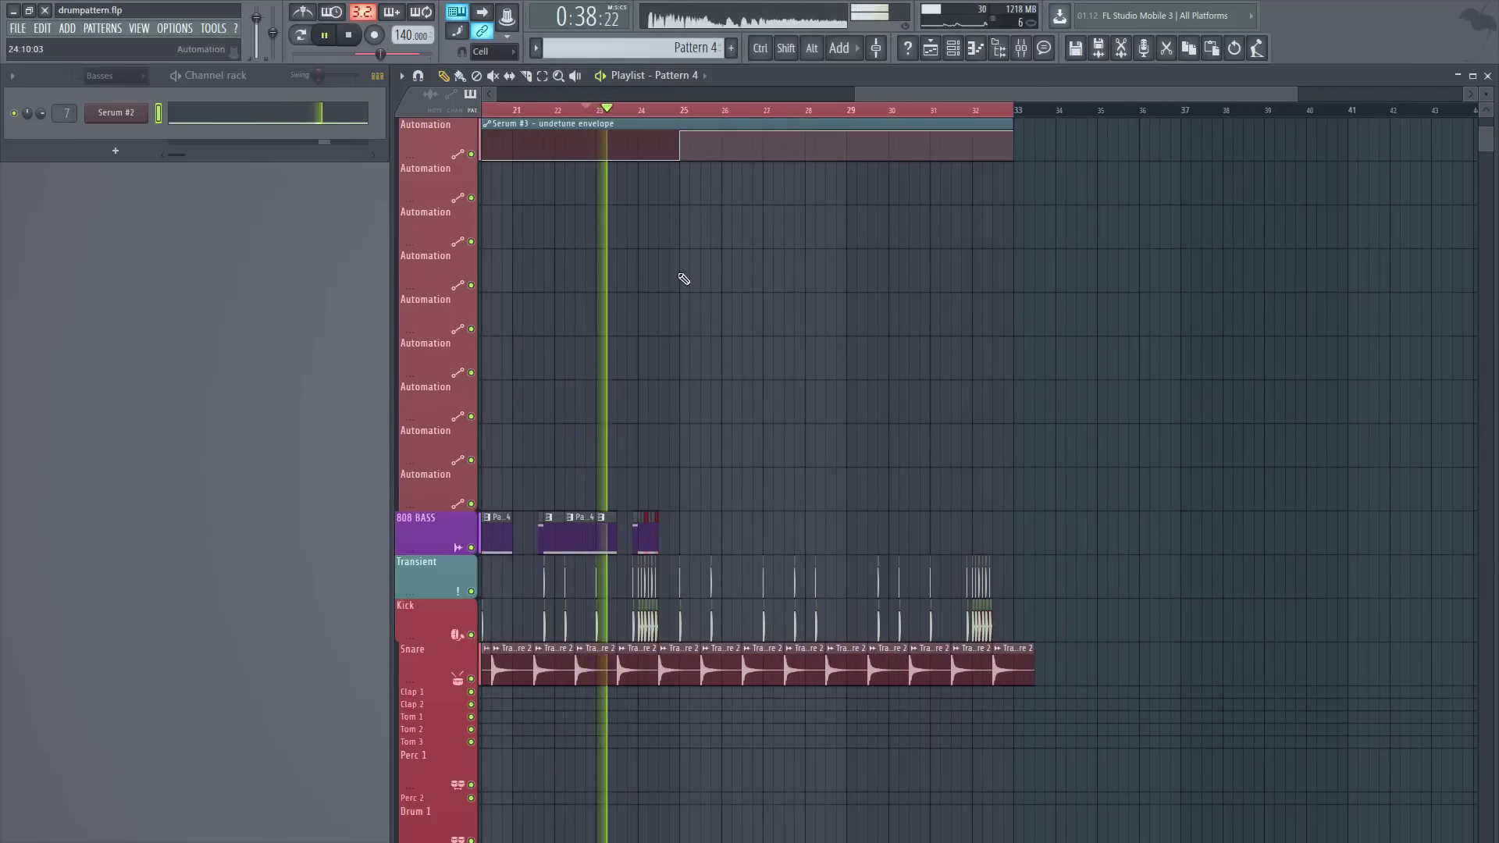
scroll(657, 117, up, 5)
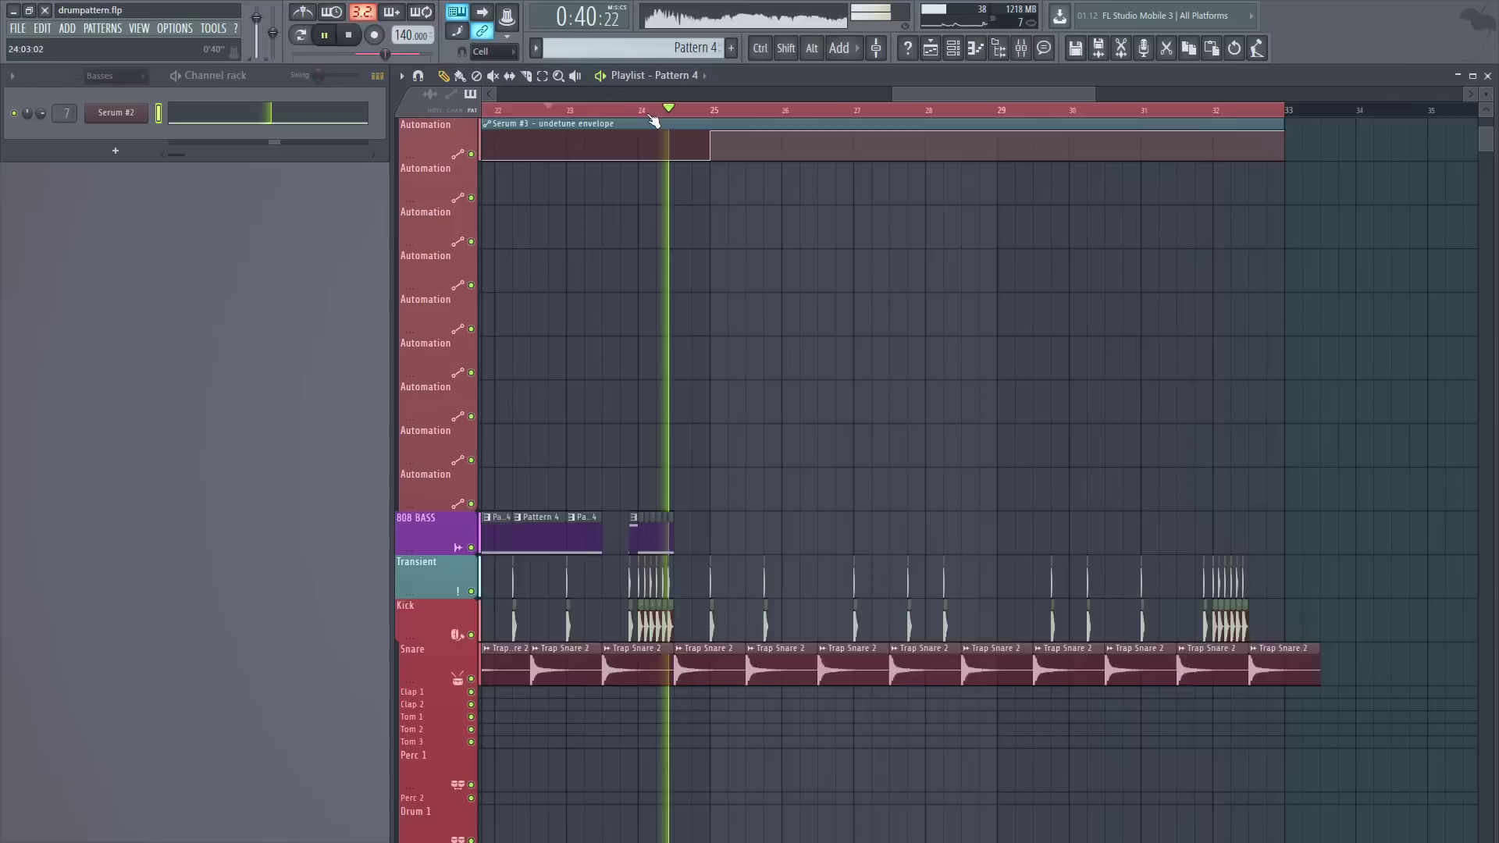
scroll(651, 117, up, 1)
click(651, 114)
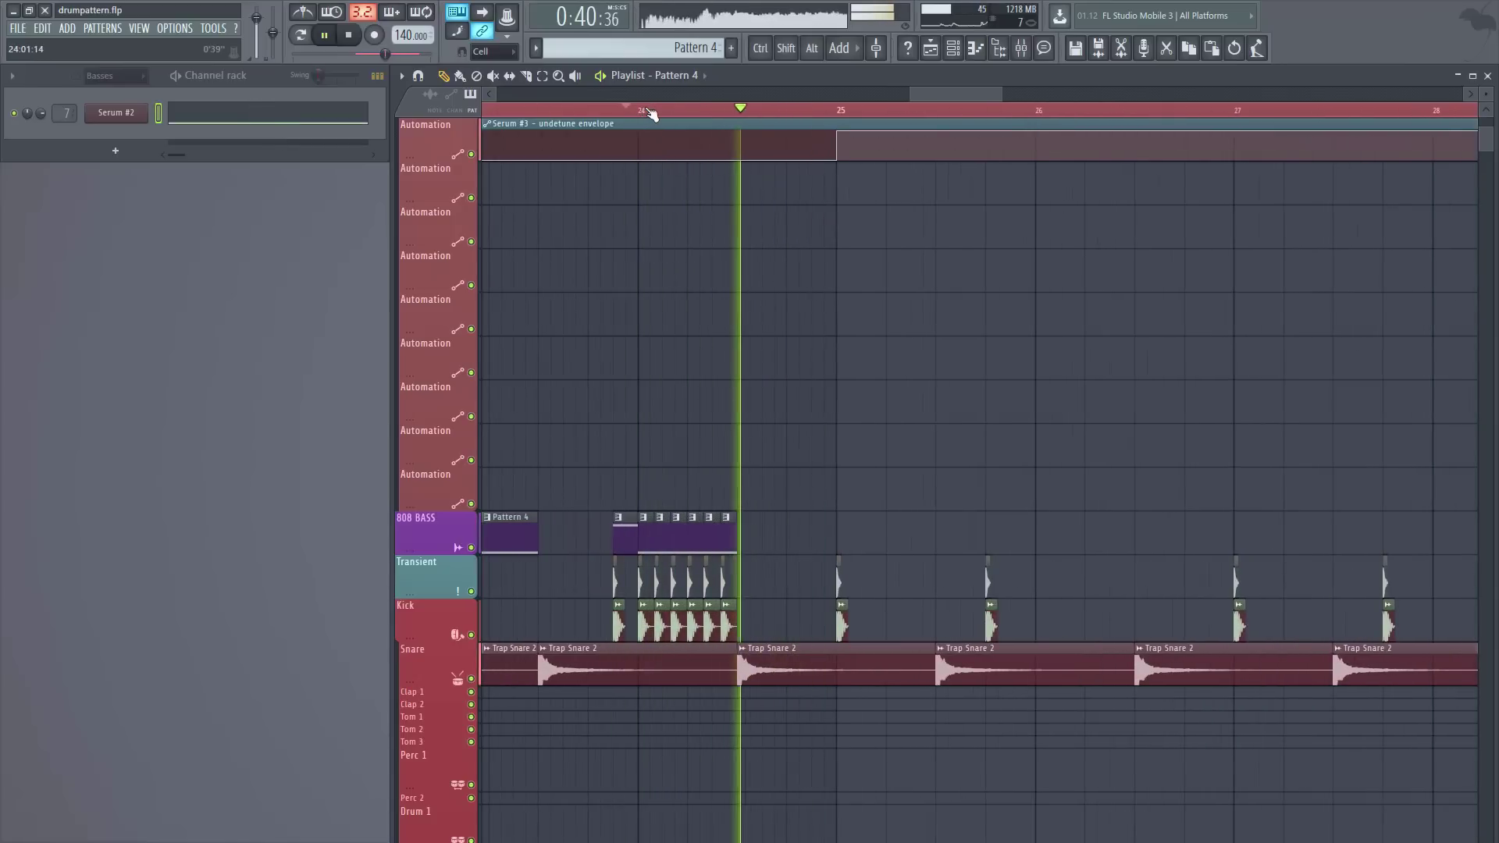
key(space)
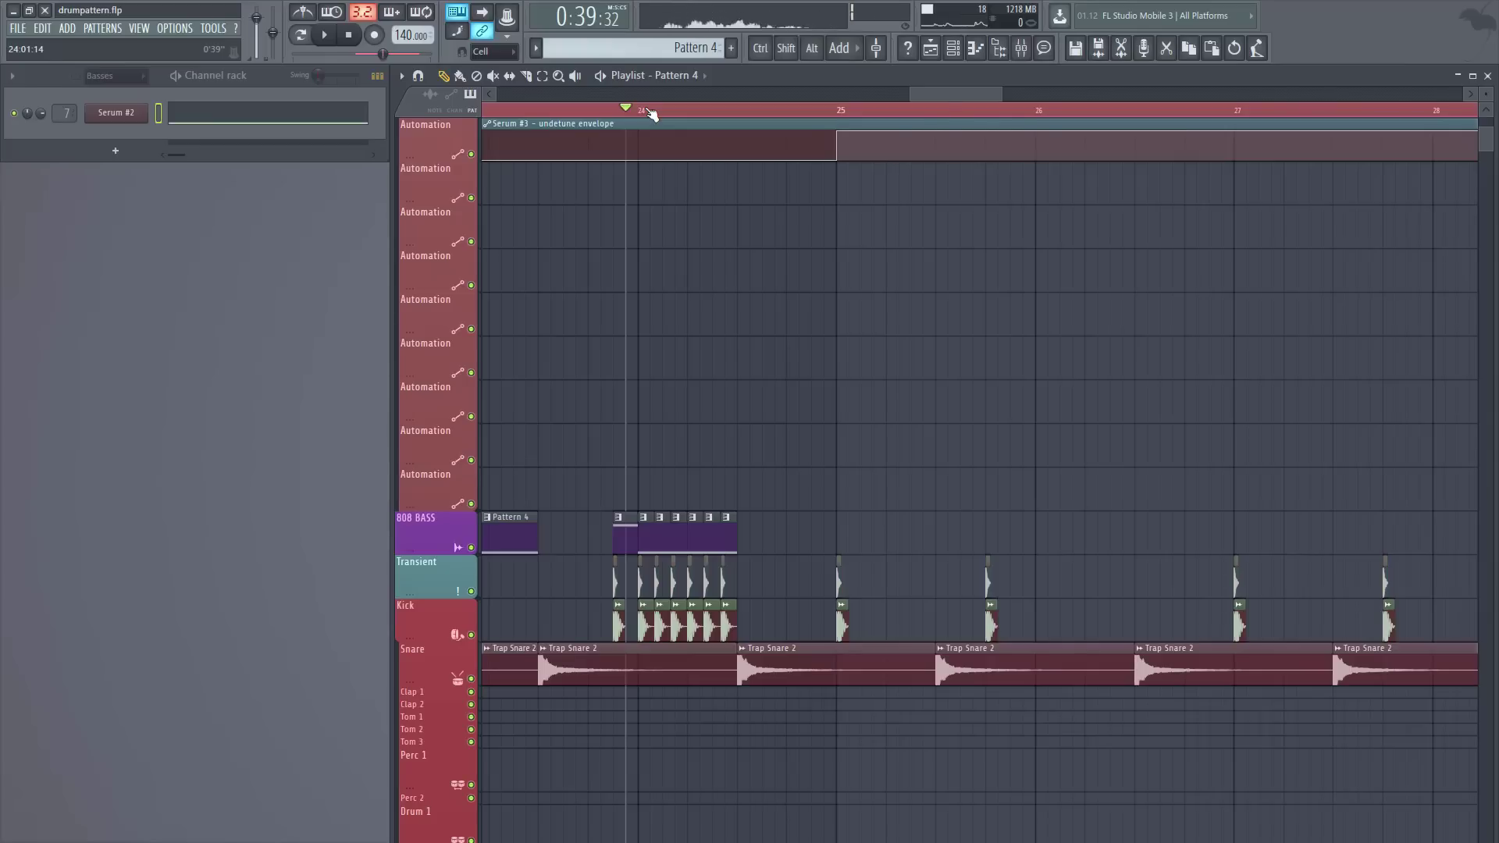
- Play the arrangement from bar 25 to check the 808 BASS clips through bar 32 against the kicks and snares
scroll(651, 114, down, 3)
click(651, 114)
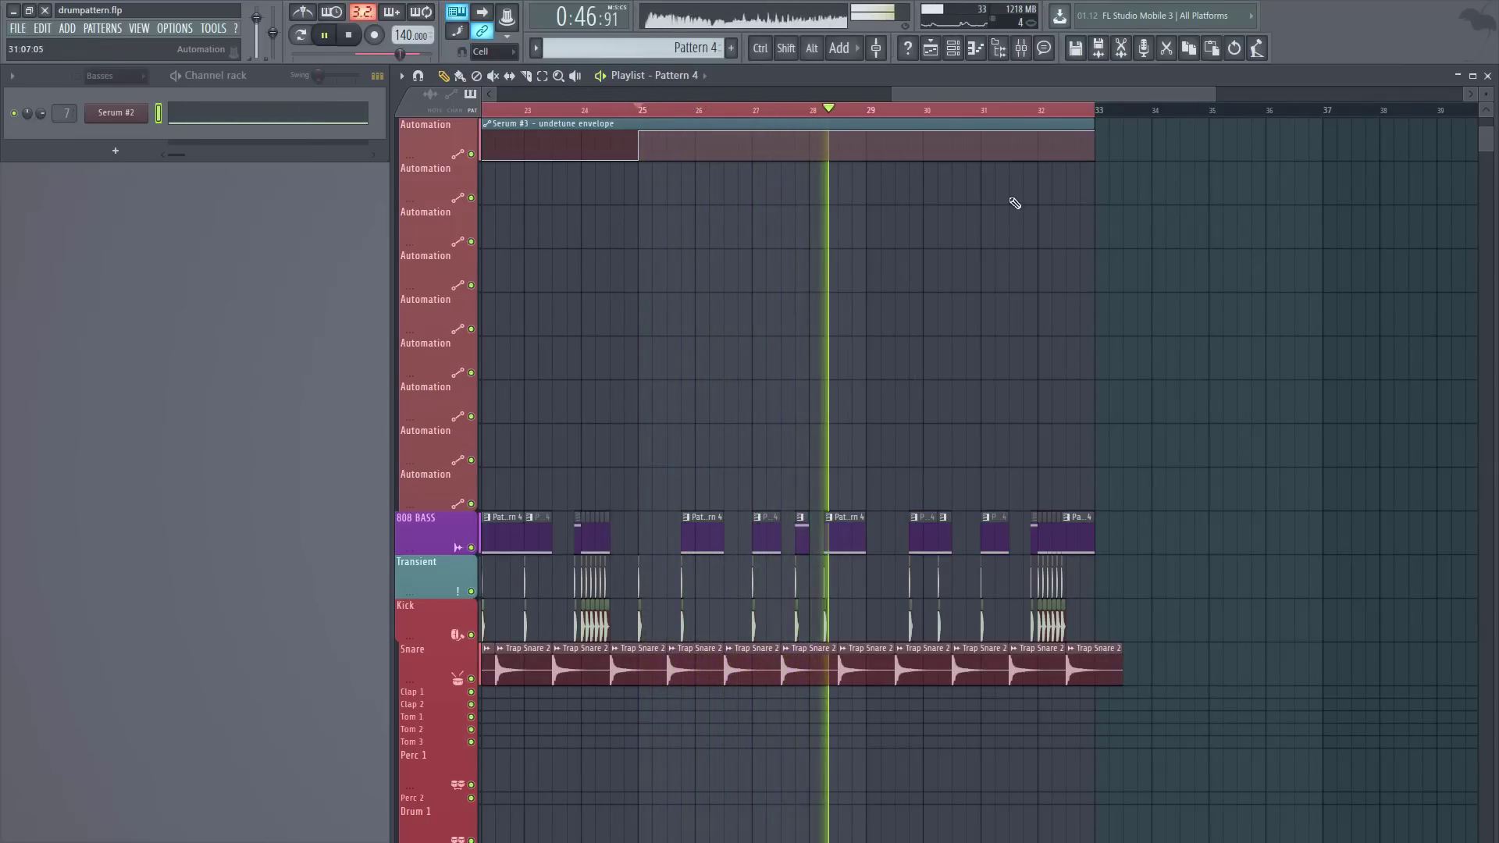
scroll(1127, 119, up, 3)
scroll(1129, 117, down, 3)
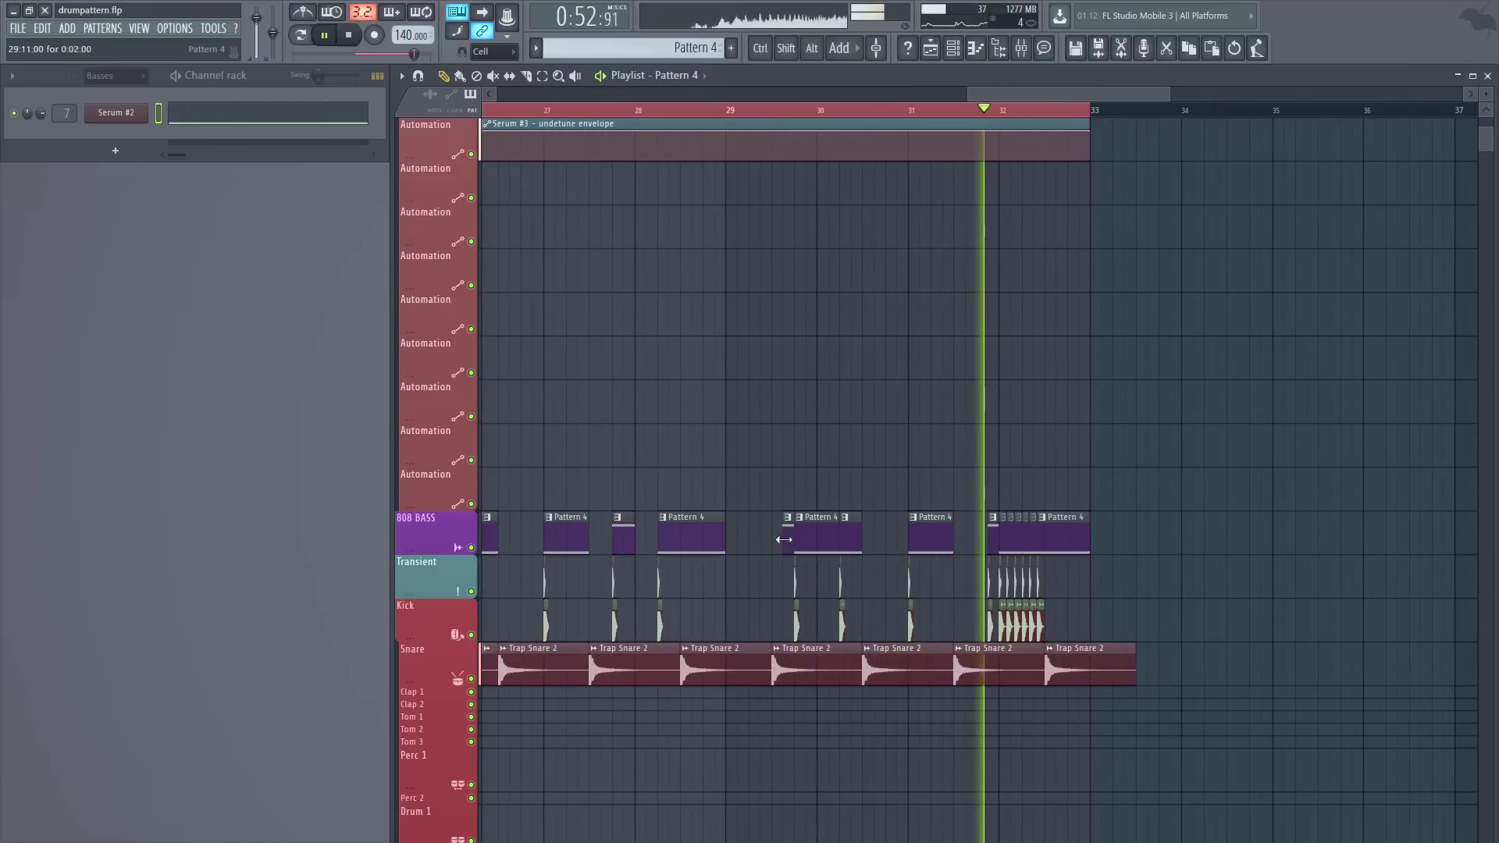
- Play the second half of the arrangement from bar 17, replay it from bar 29, and stop playback
scroll(738, 117, down, 4)
click(791, 110)
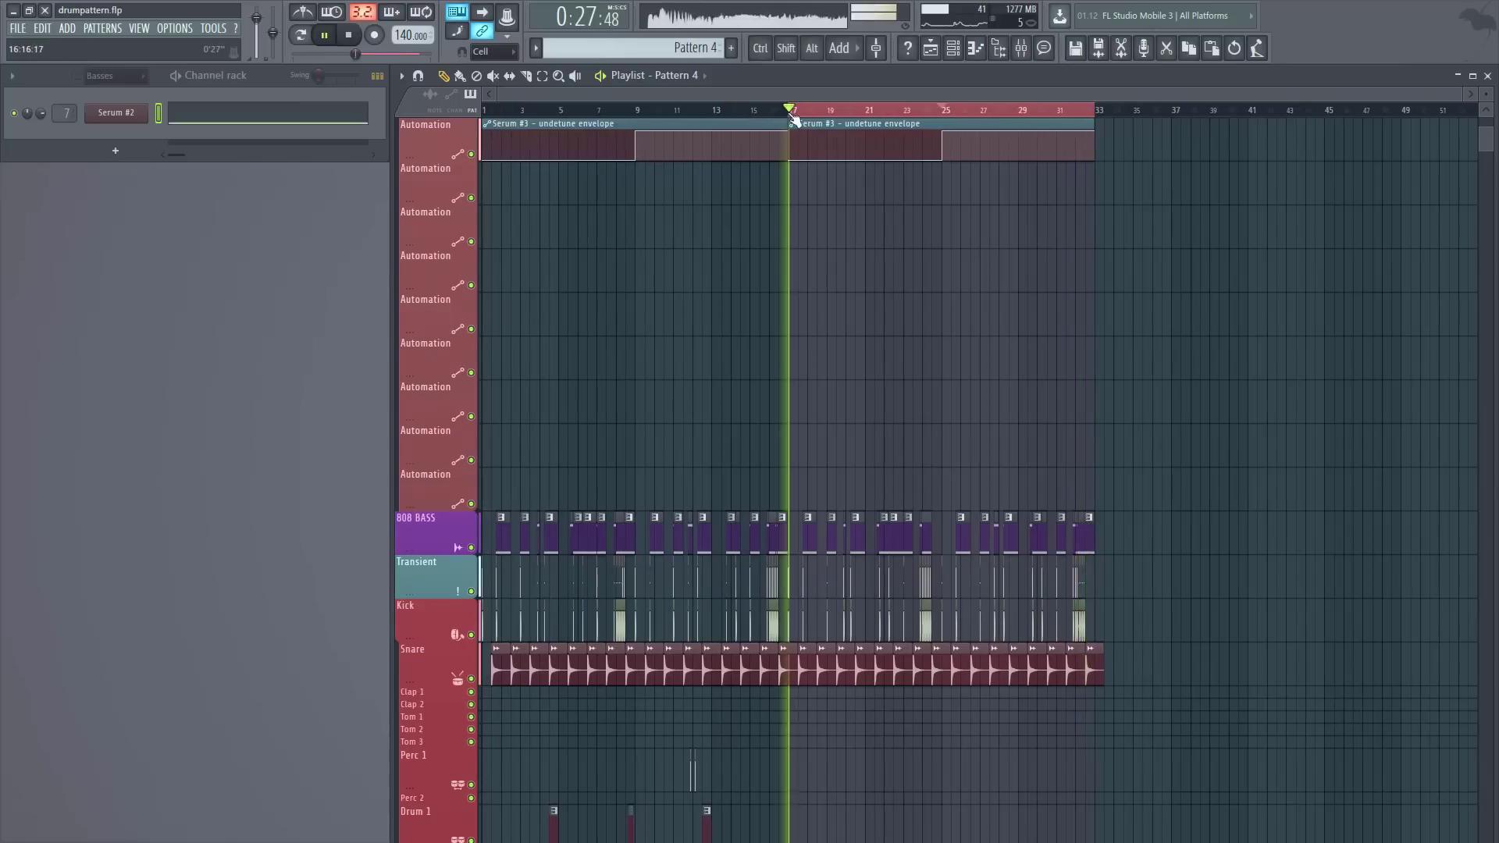
scroll(870, 110, up, 5)
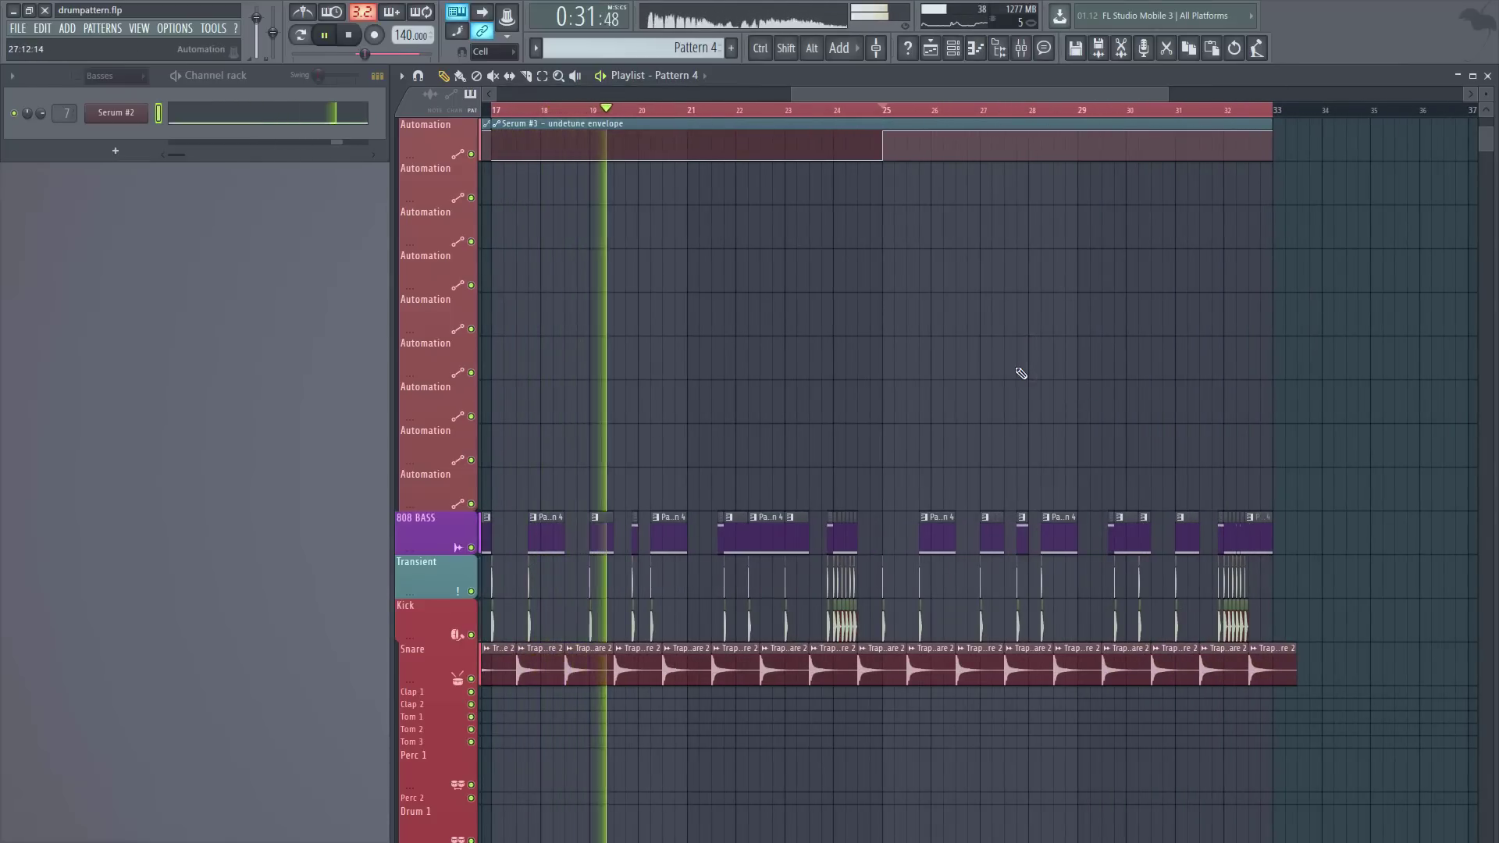
scroll(1313, 110, up, 1)
scroll(1312, 110, up, 2)
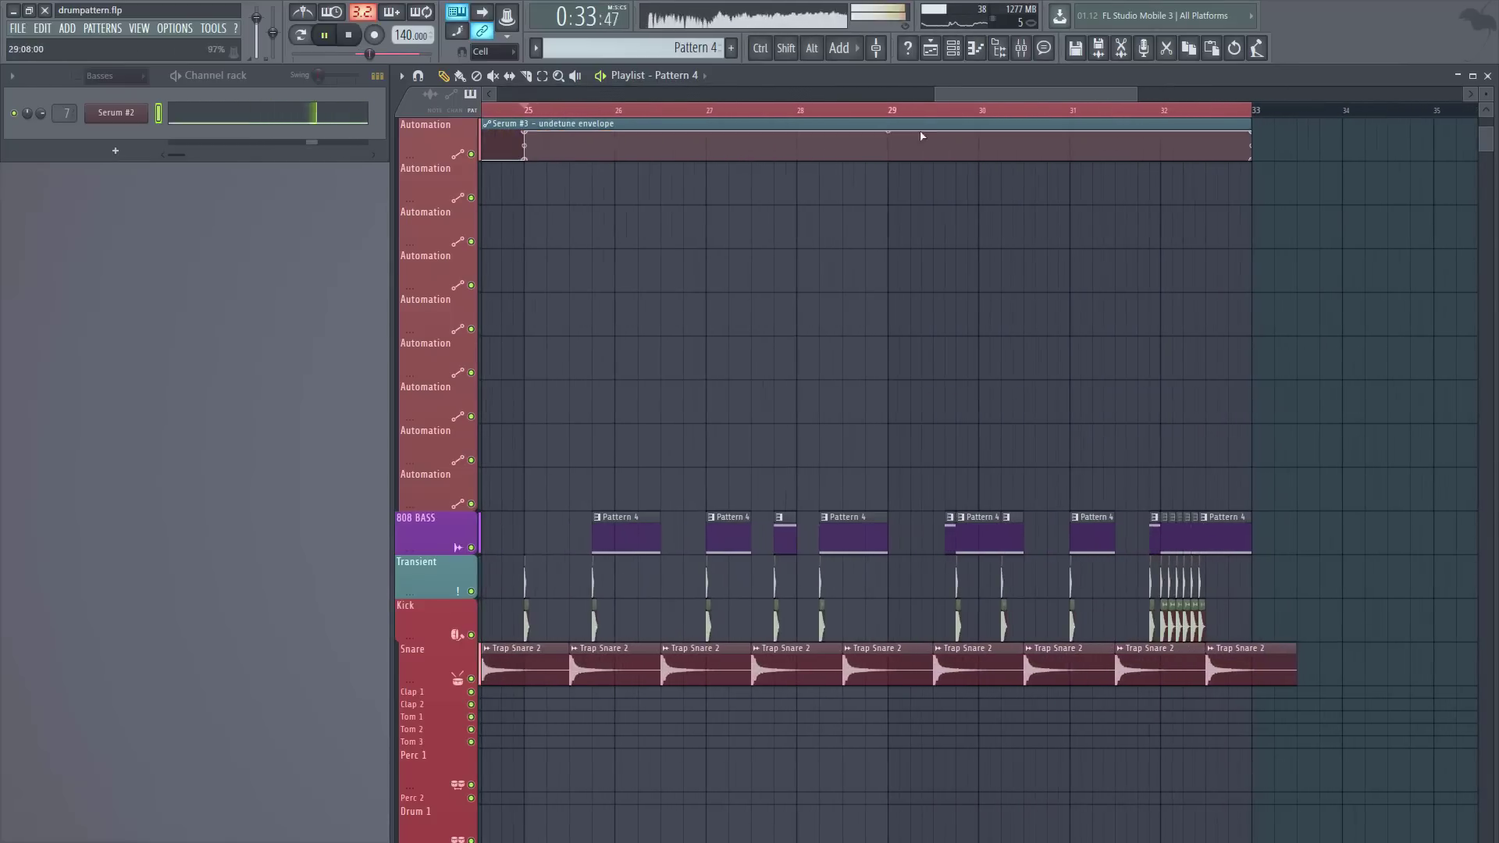
click(890, 110)
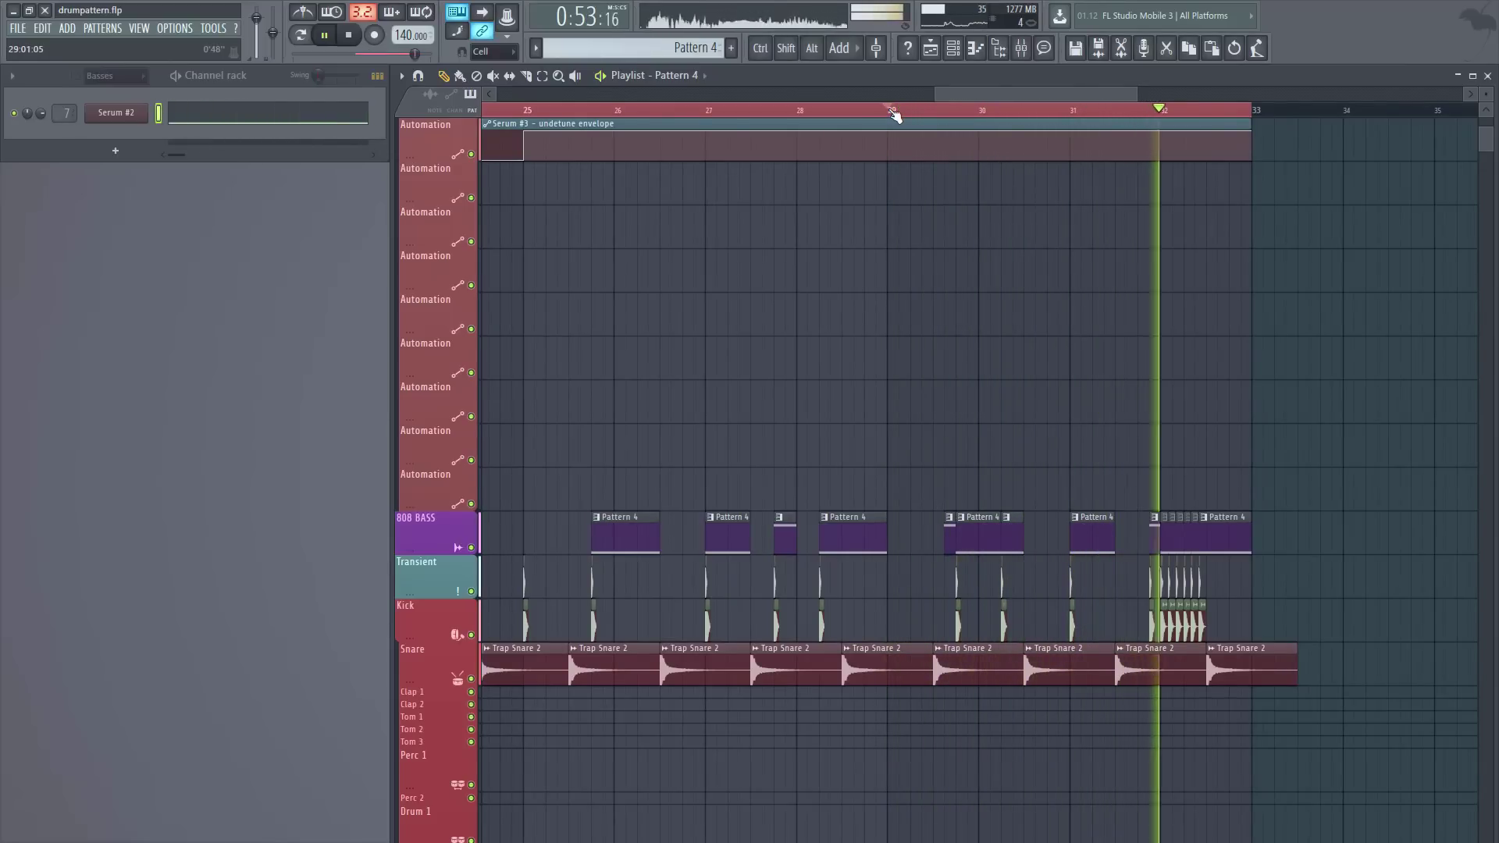
key(space)
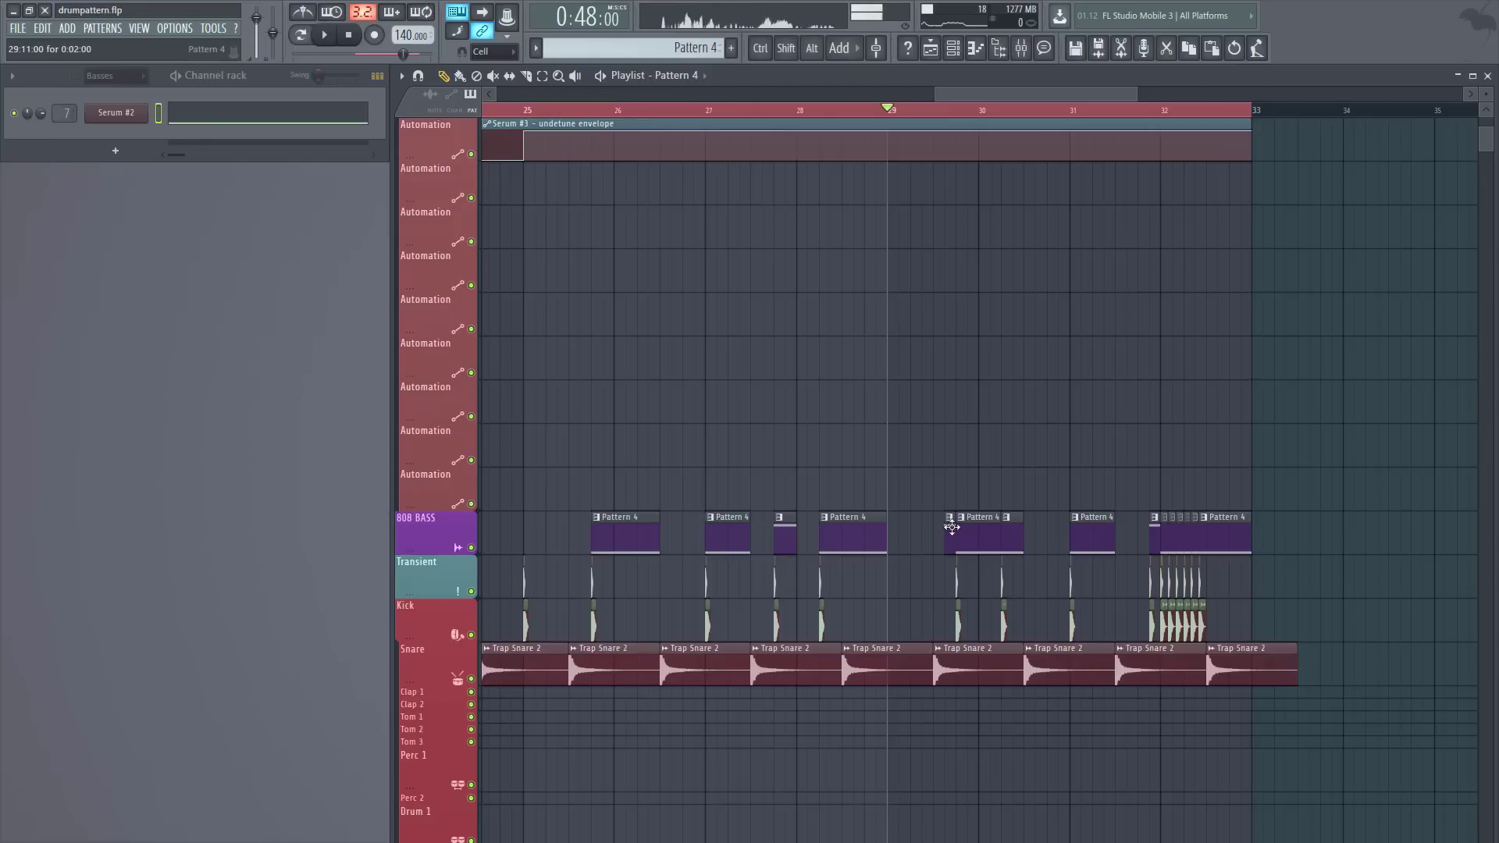
- Examine the short higher 808 BASS notes in bars 19 and 21, playing from bar 21 and placing the playhead on that bar's short note
scroll(976, 114, up, 4)
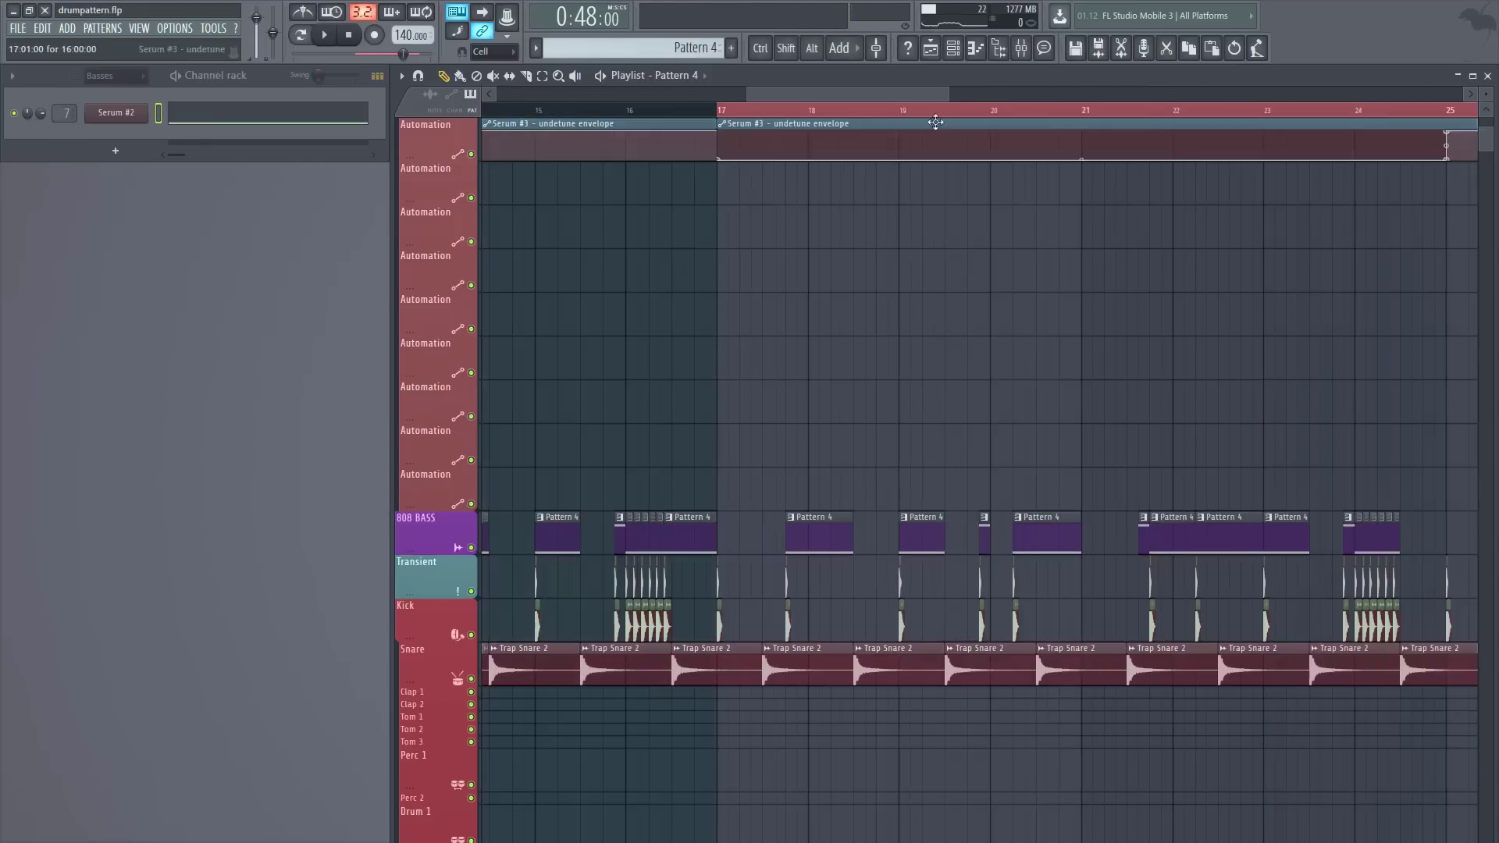
scroll(976, 114, up, 6)
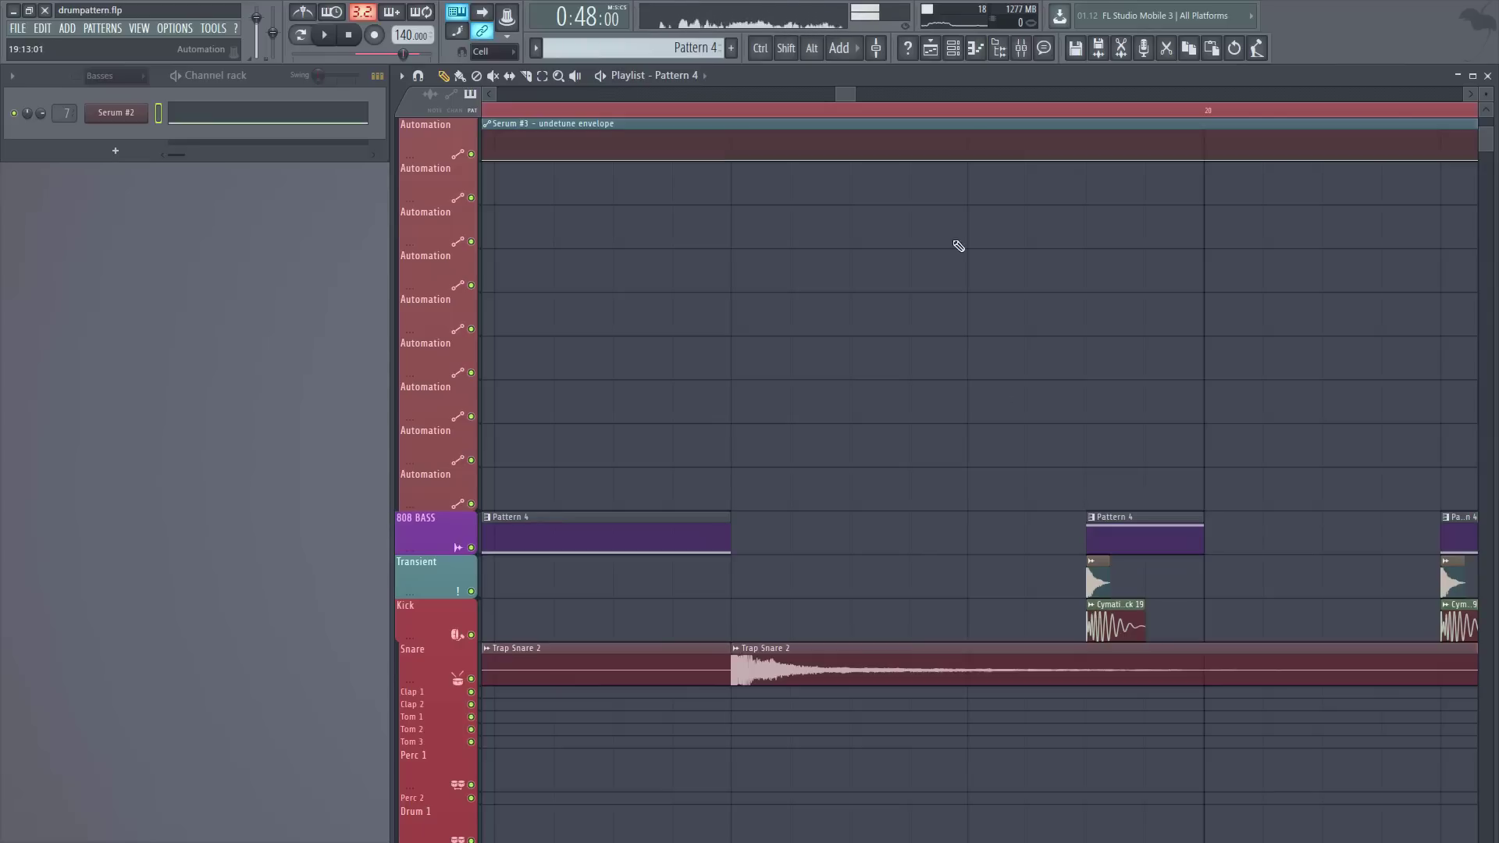
scroll(824, 110, down, 10)
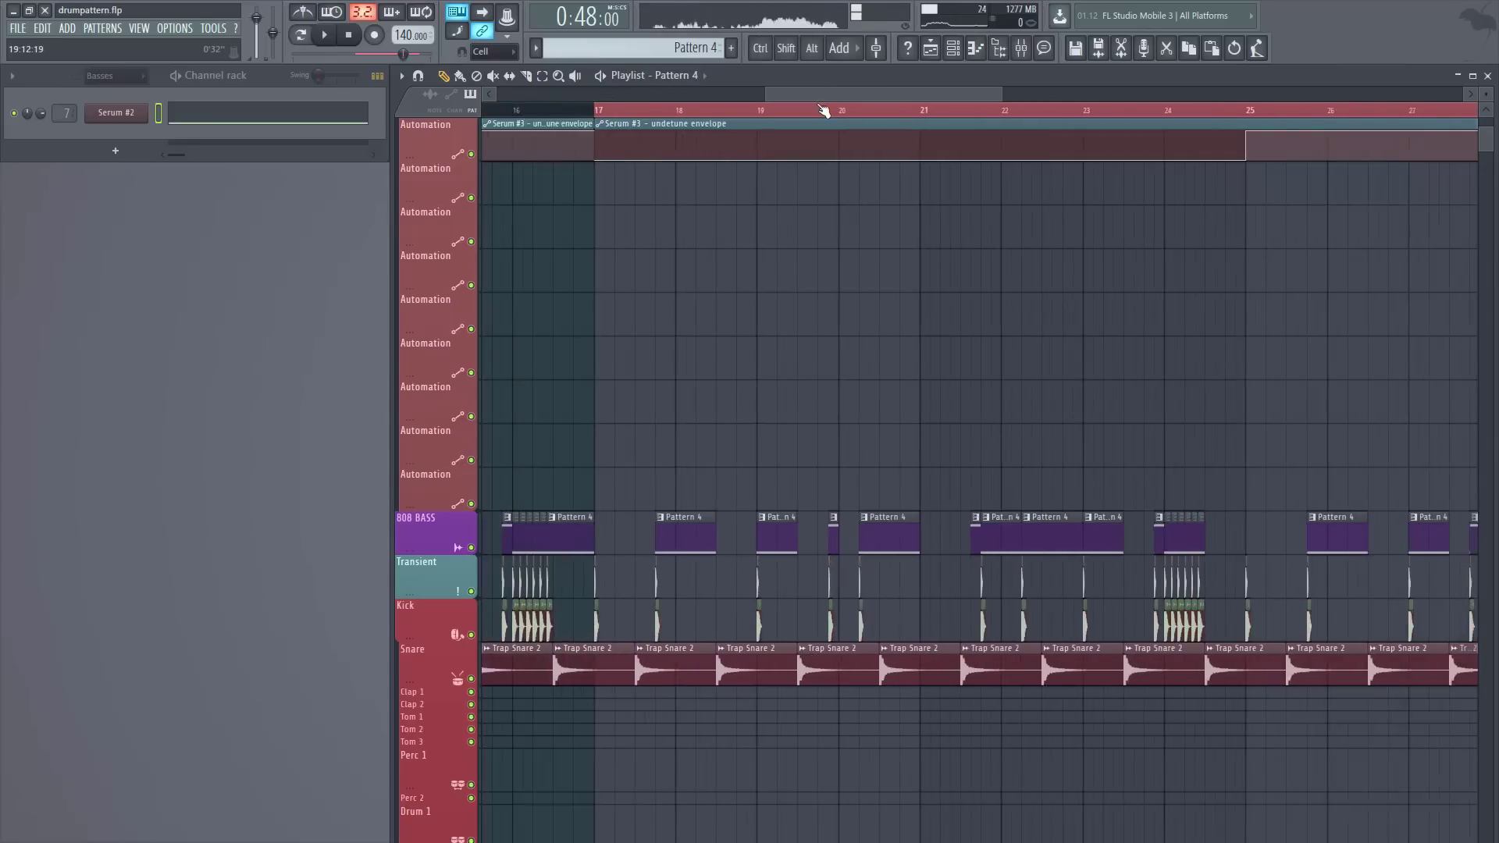
scroll(990, 114, up, 6)
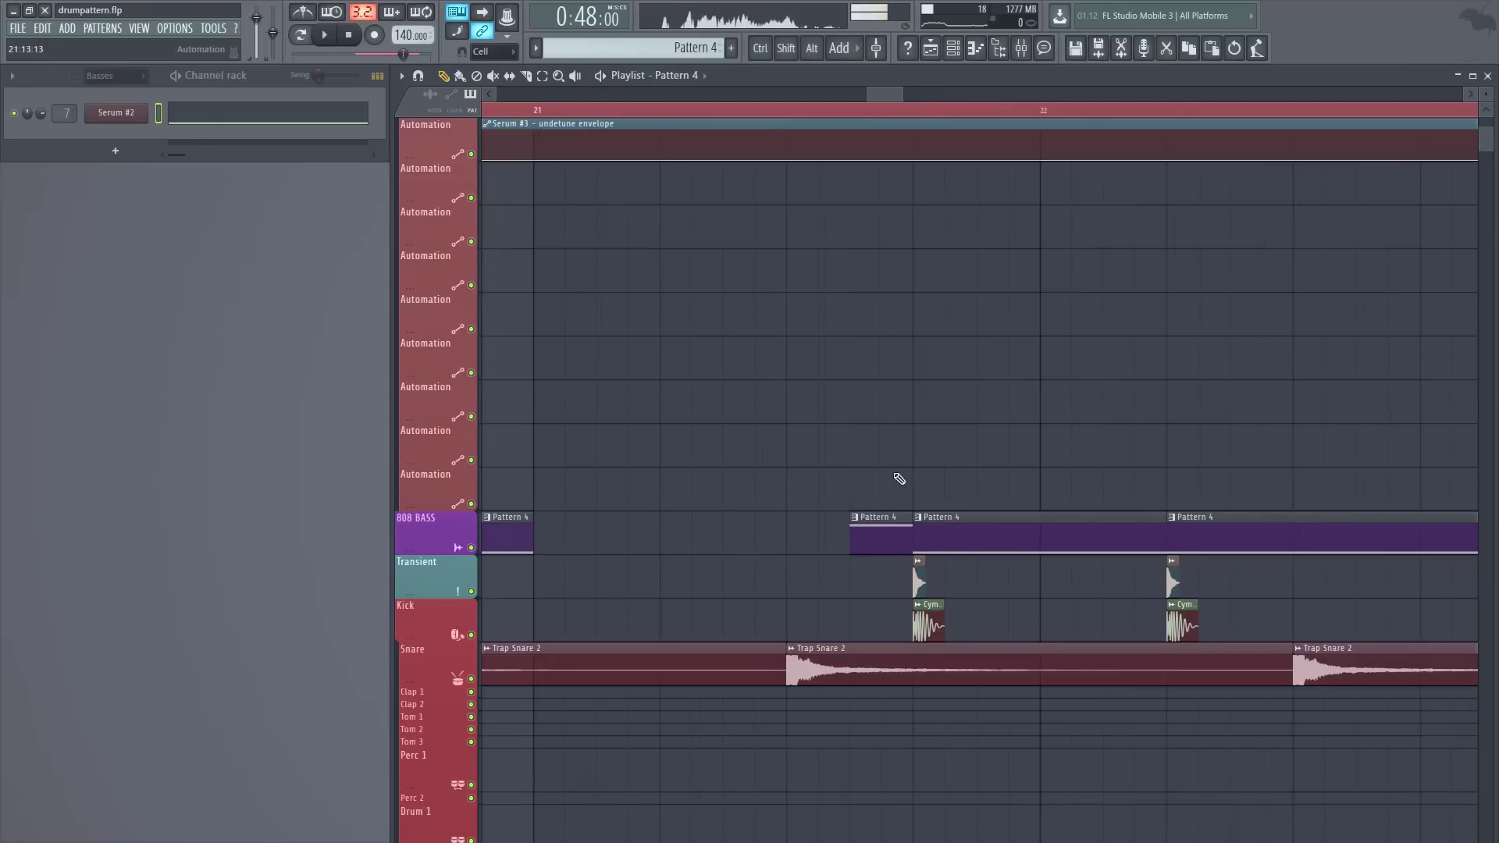
click(540, 112)
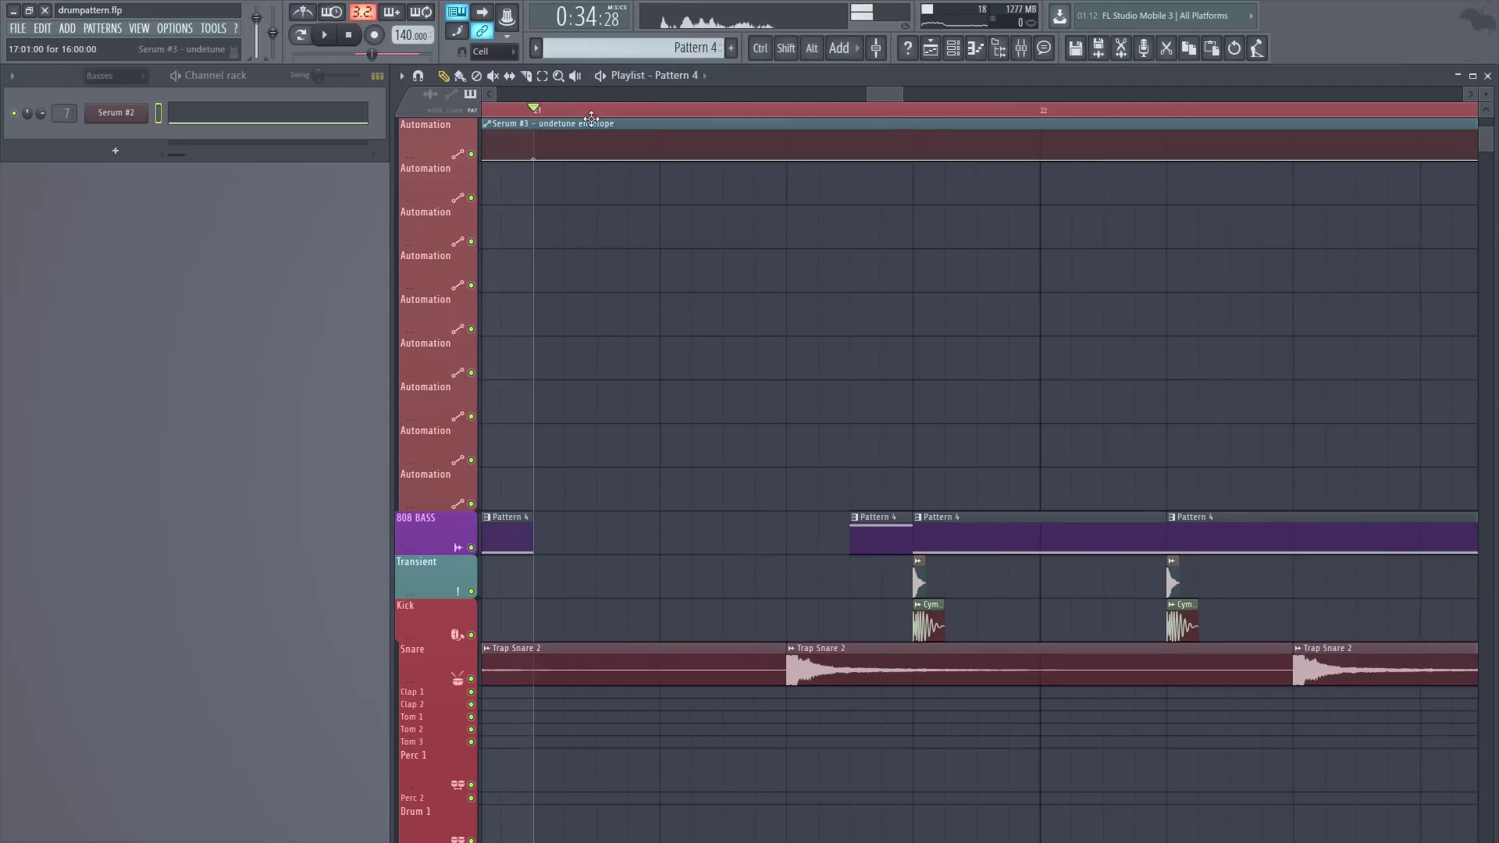
key(space)
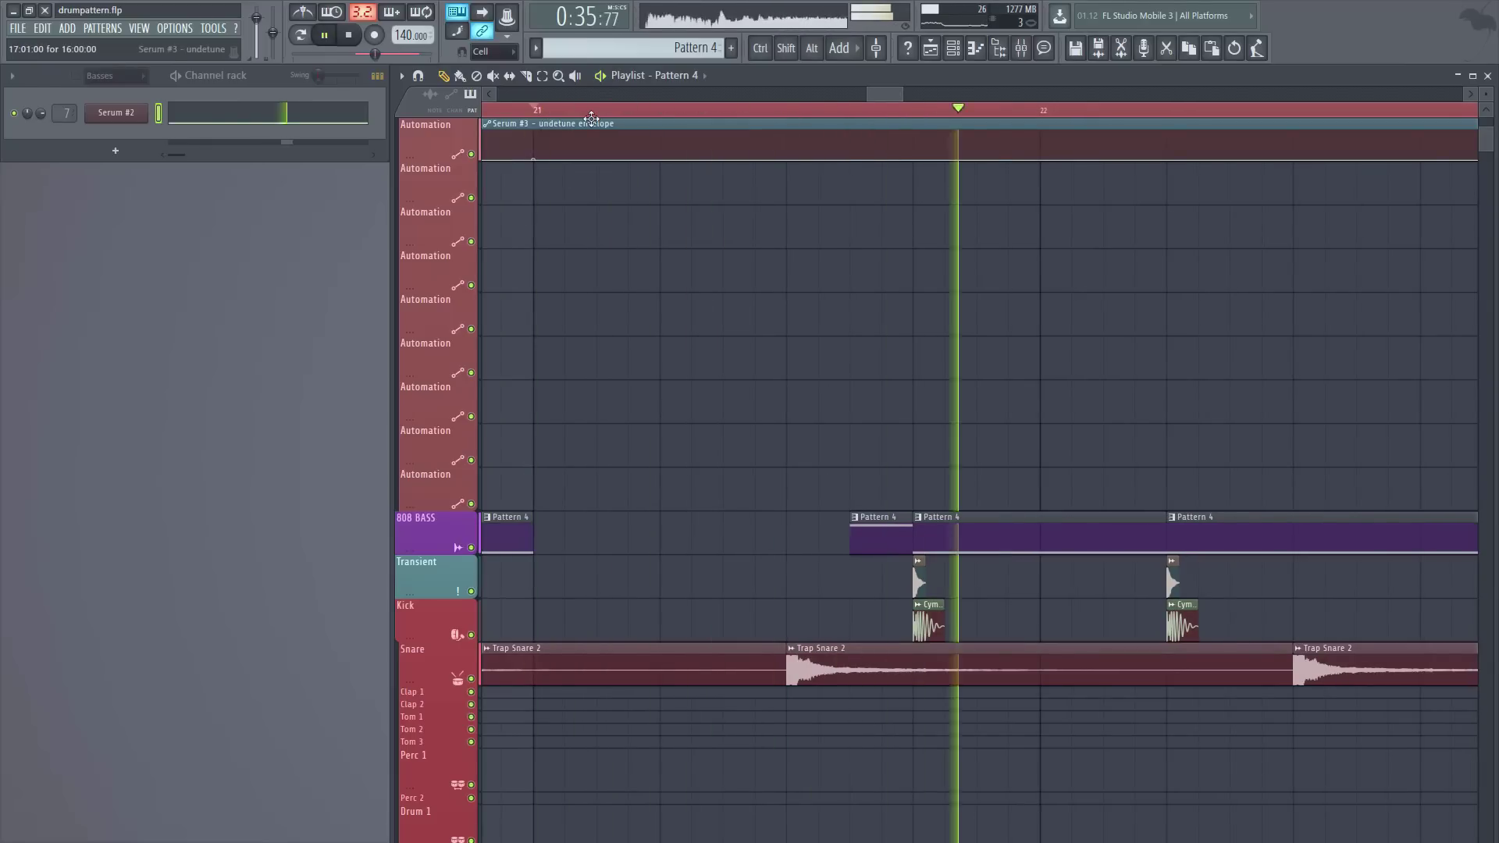
key(space)
click(865, 111)
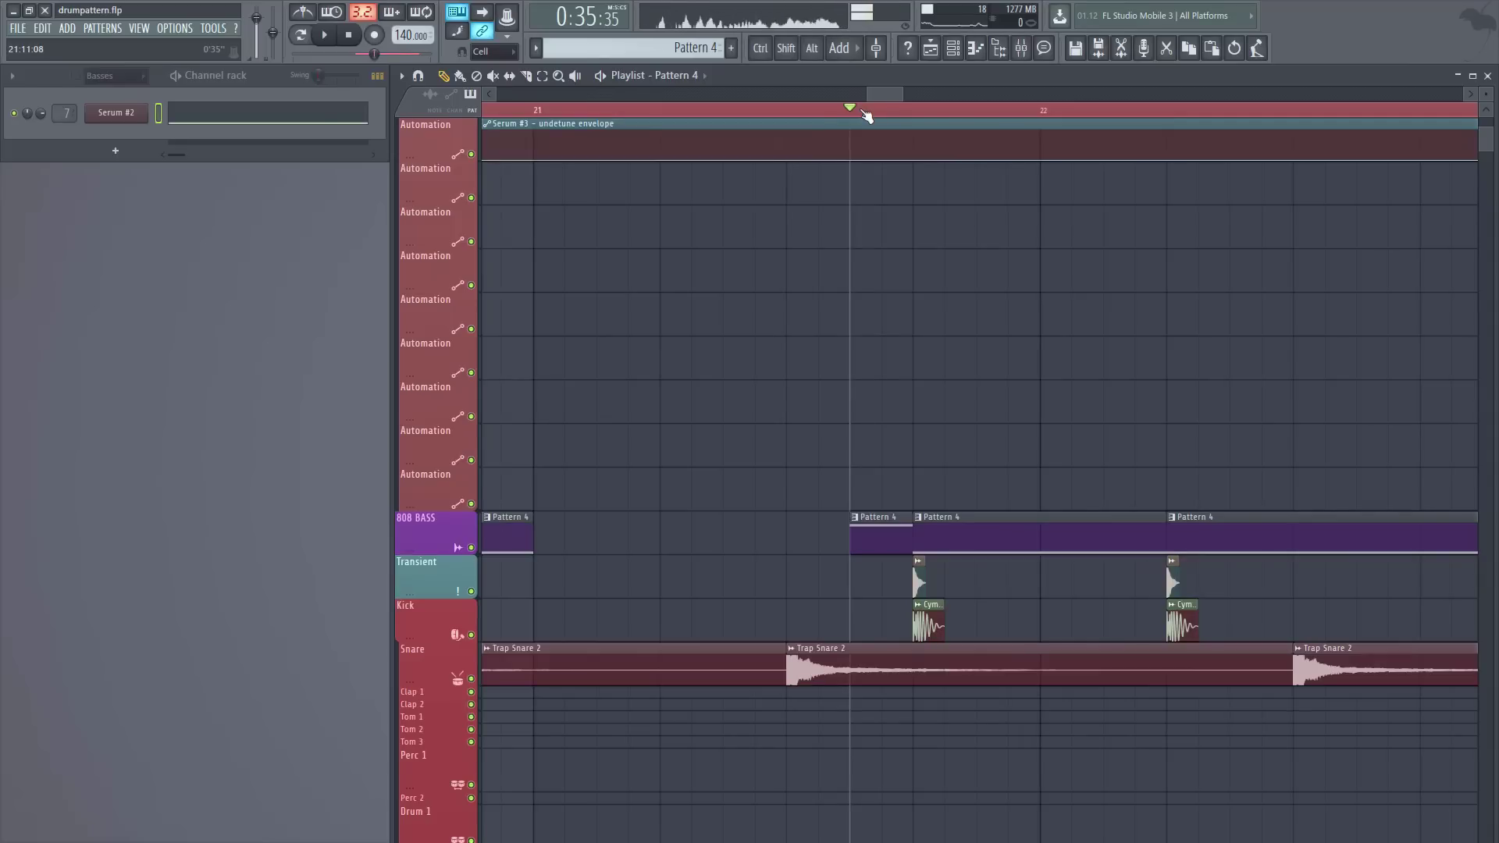
scroll(866, 115, down, 3)
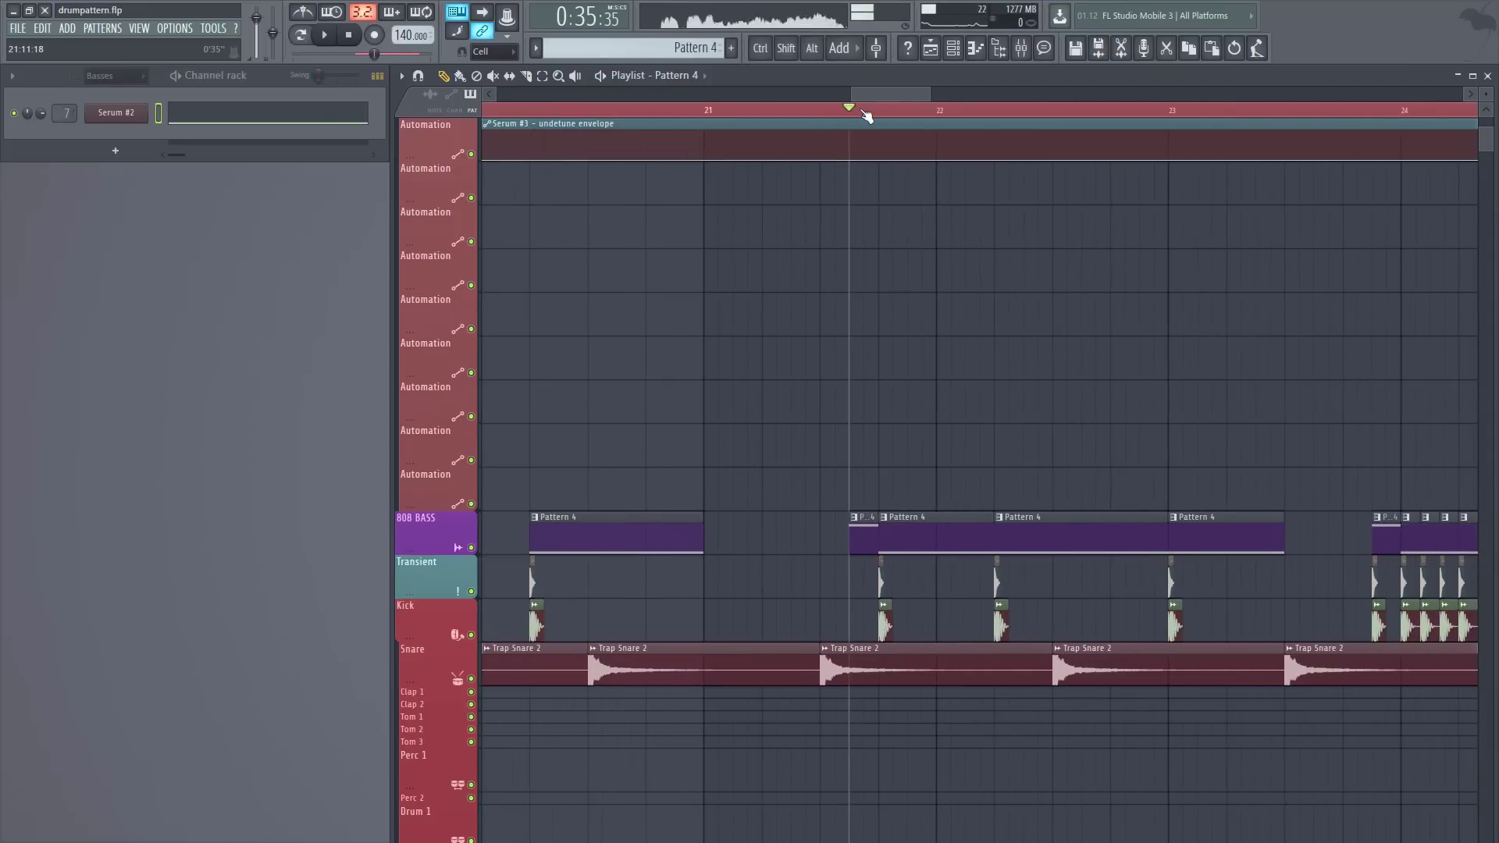
scroll(866, 115, down, 3)
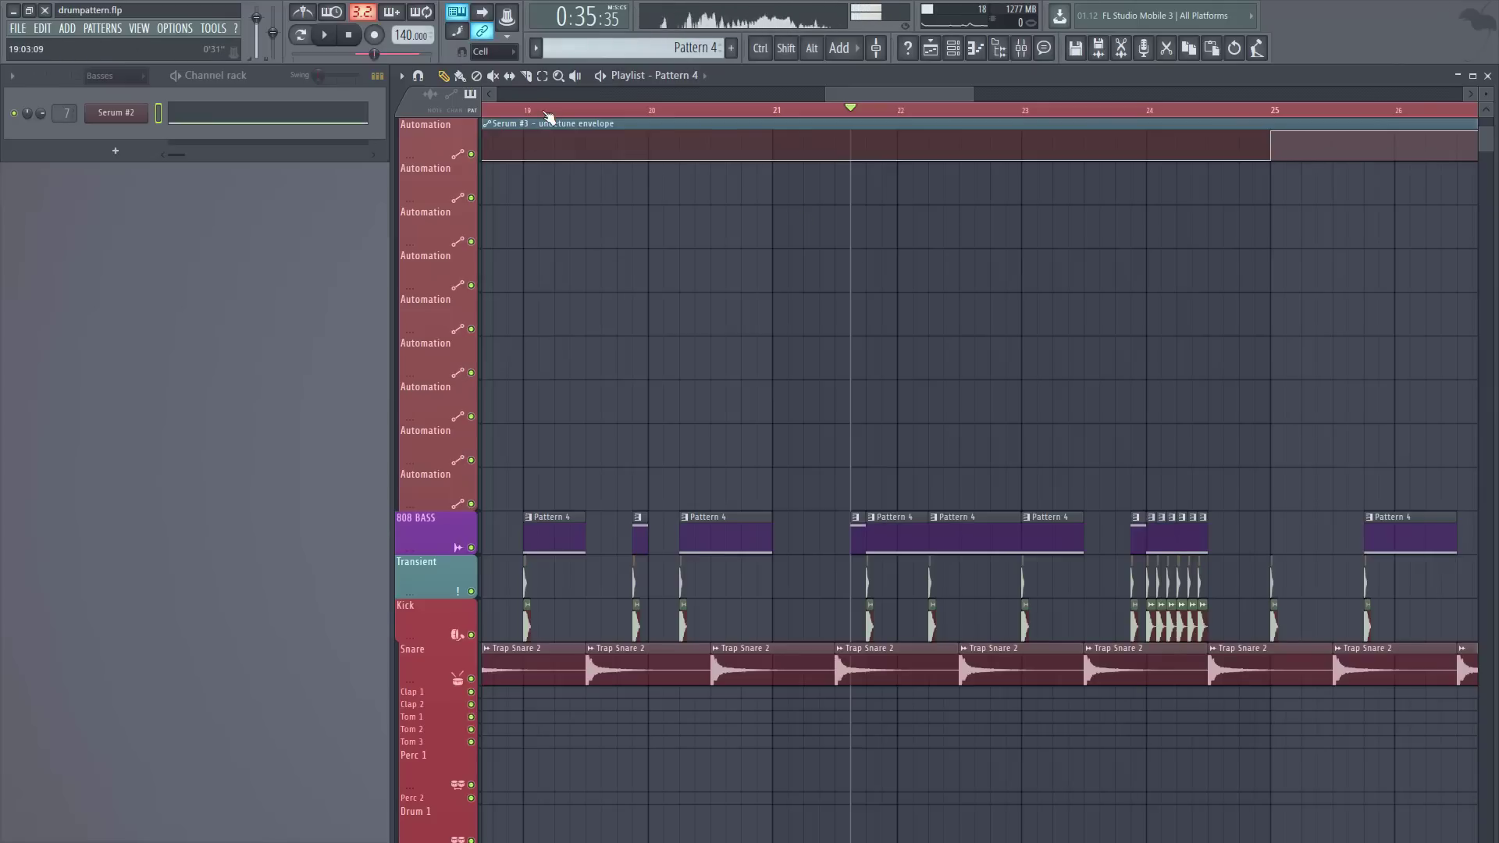
scroll(548, 117, down, 5)
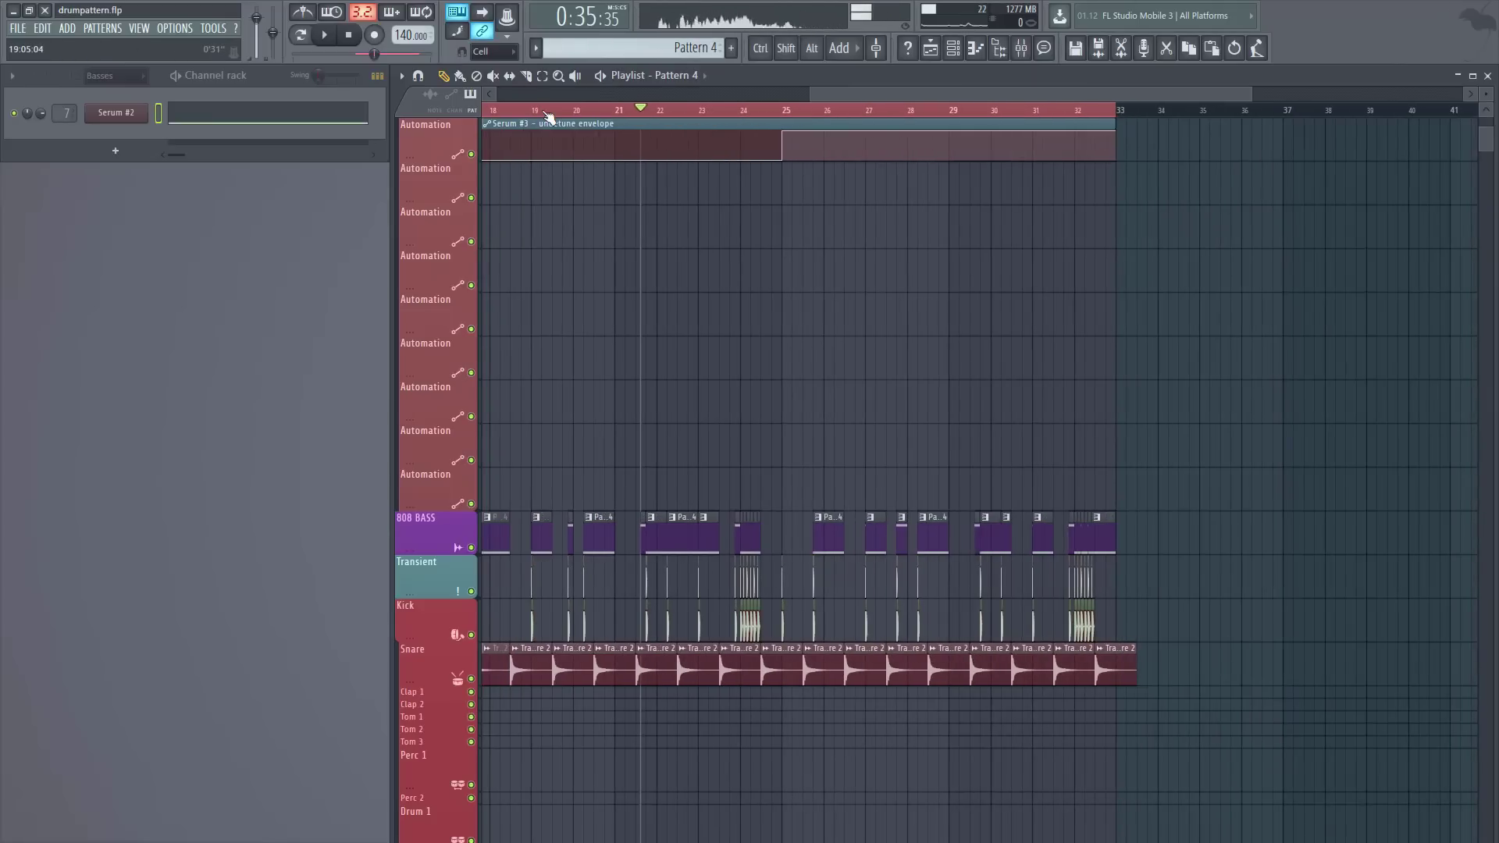
scroll(549, 117, down, 3)
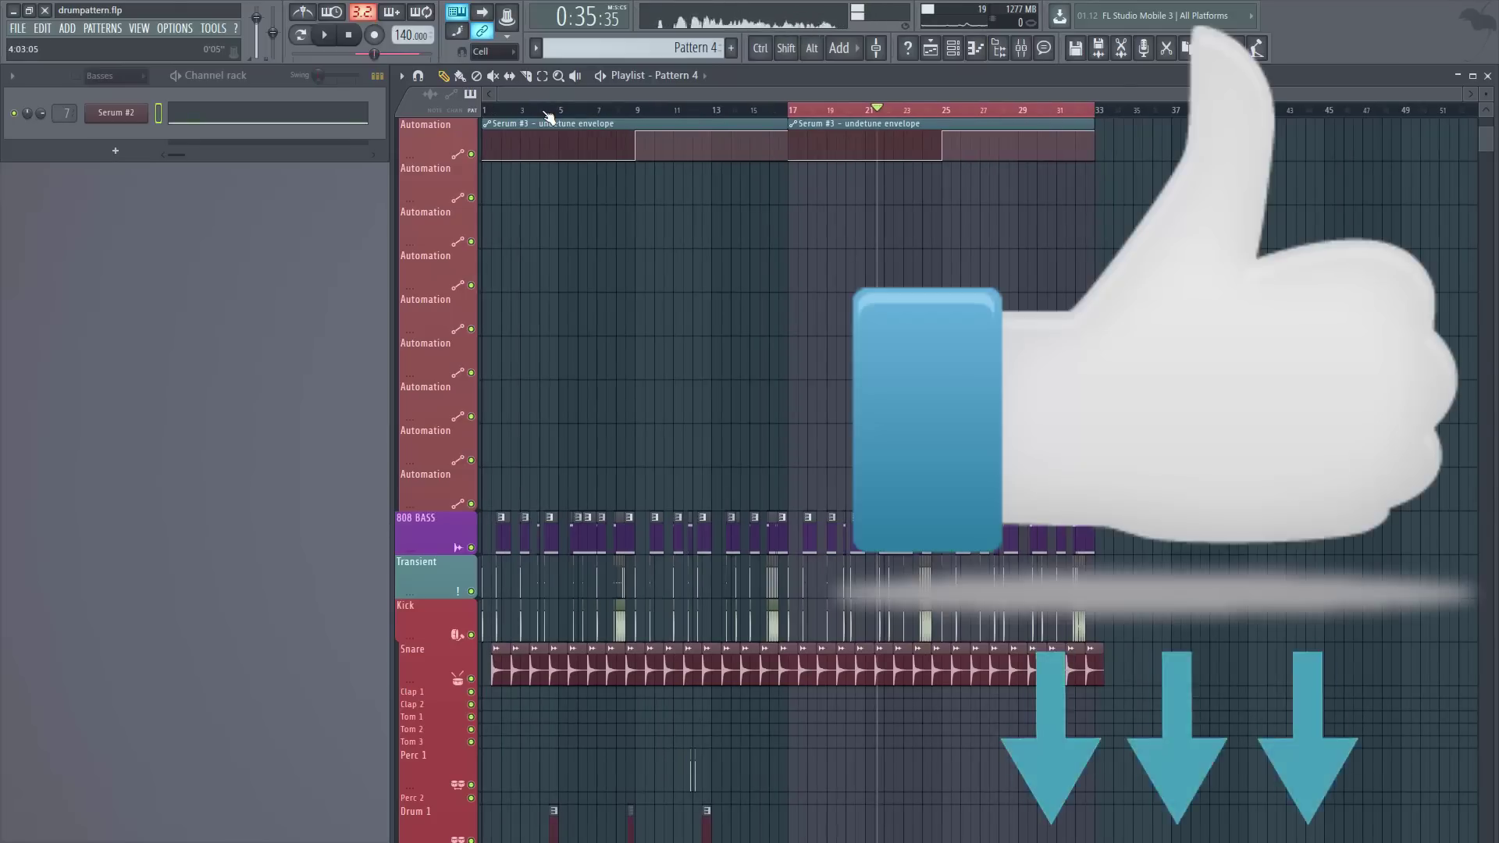